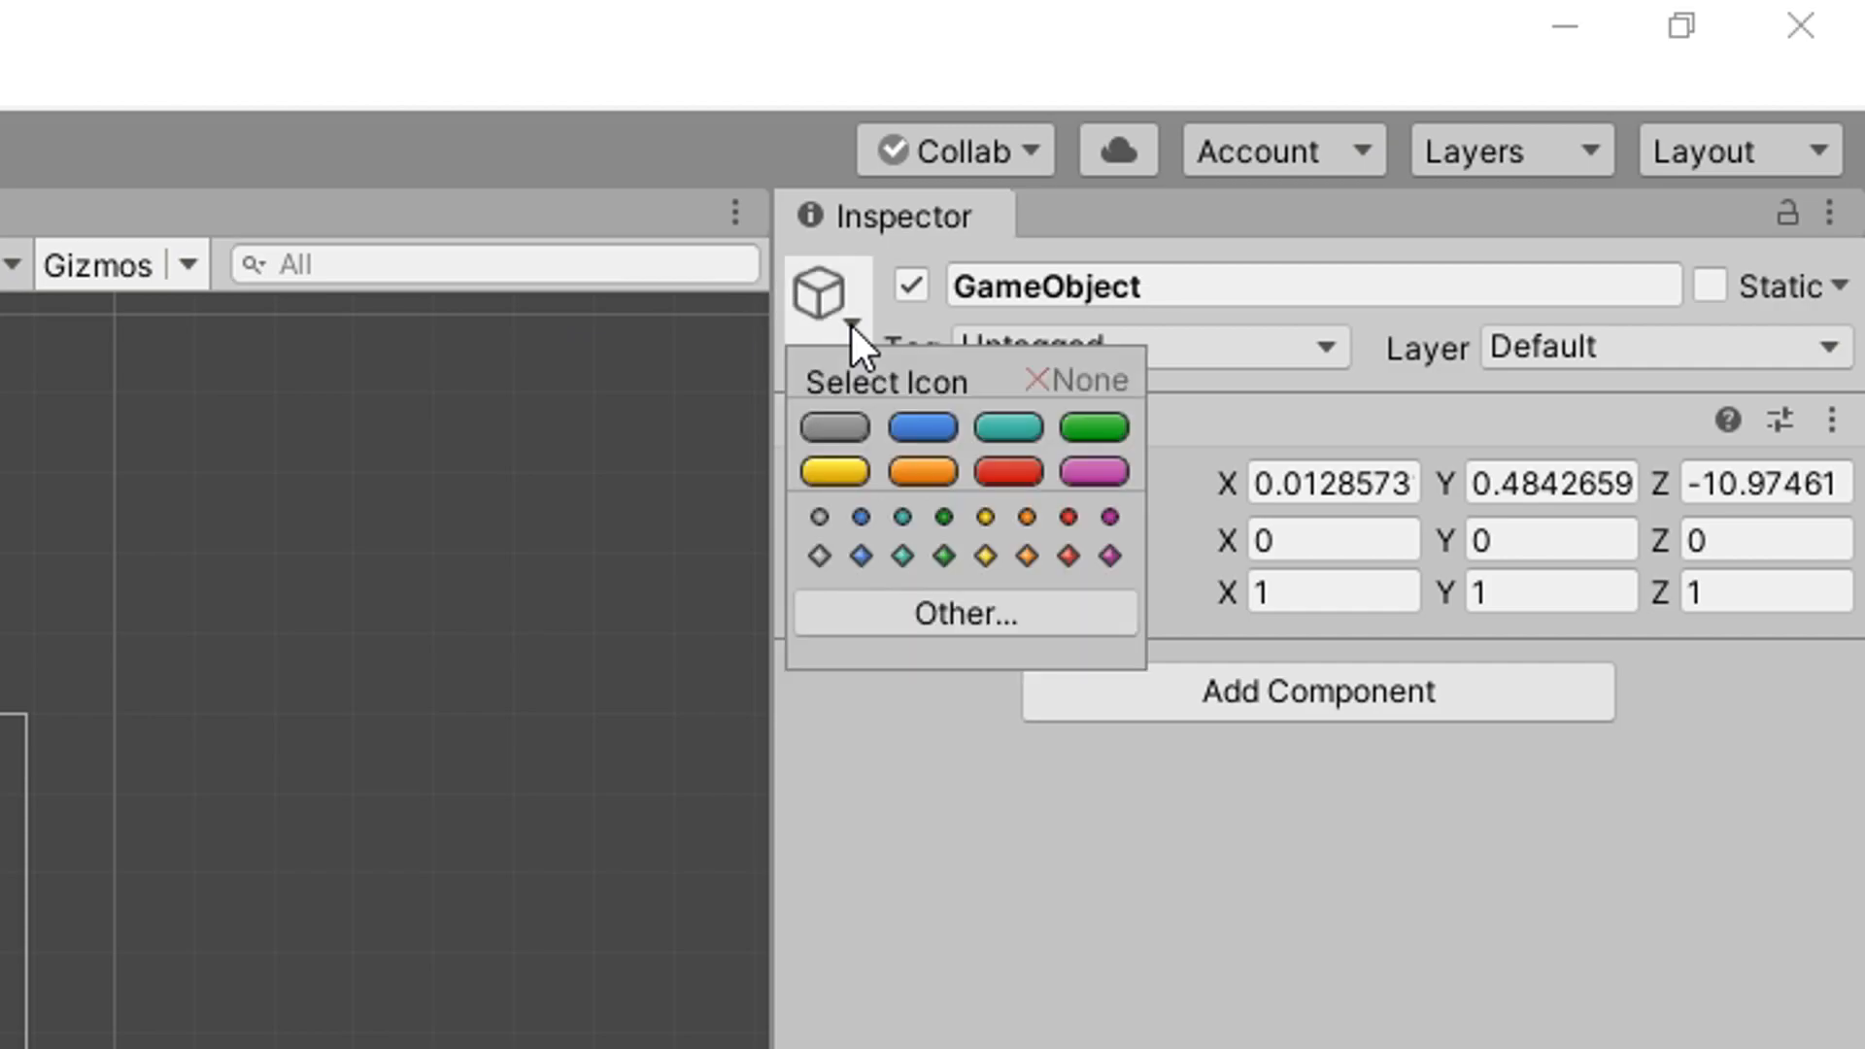
Step: Give the GameObject the orange label icon and move it up to about Y 4.42 in the scene
{"action": "left_click", "coordinate": [925, 474]}
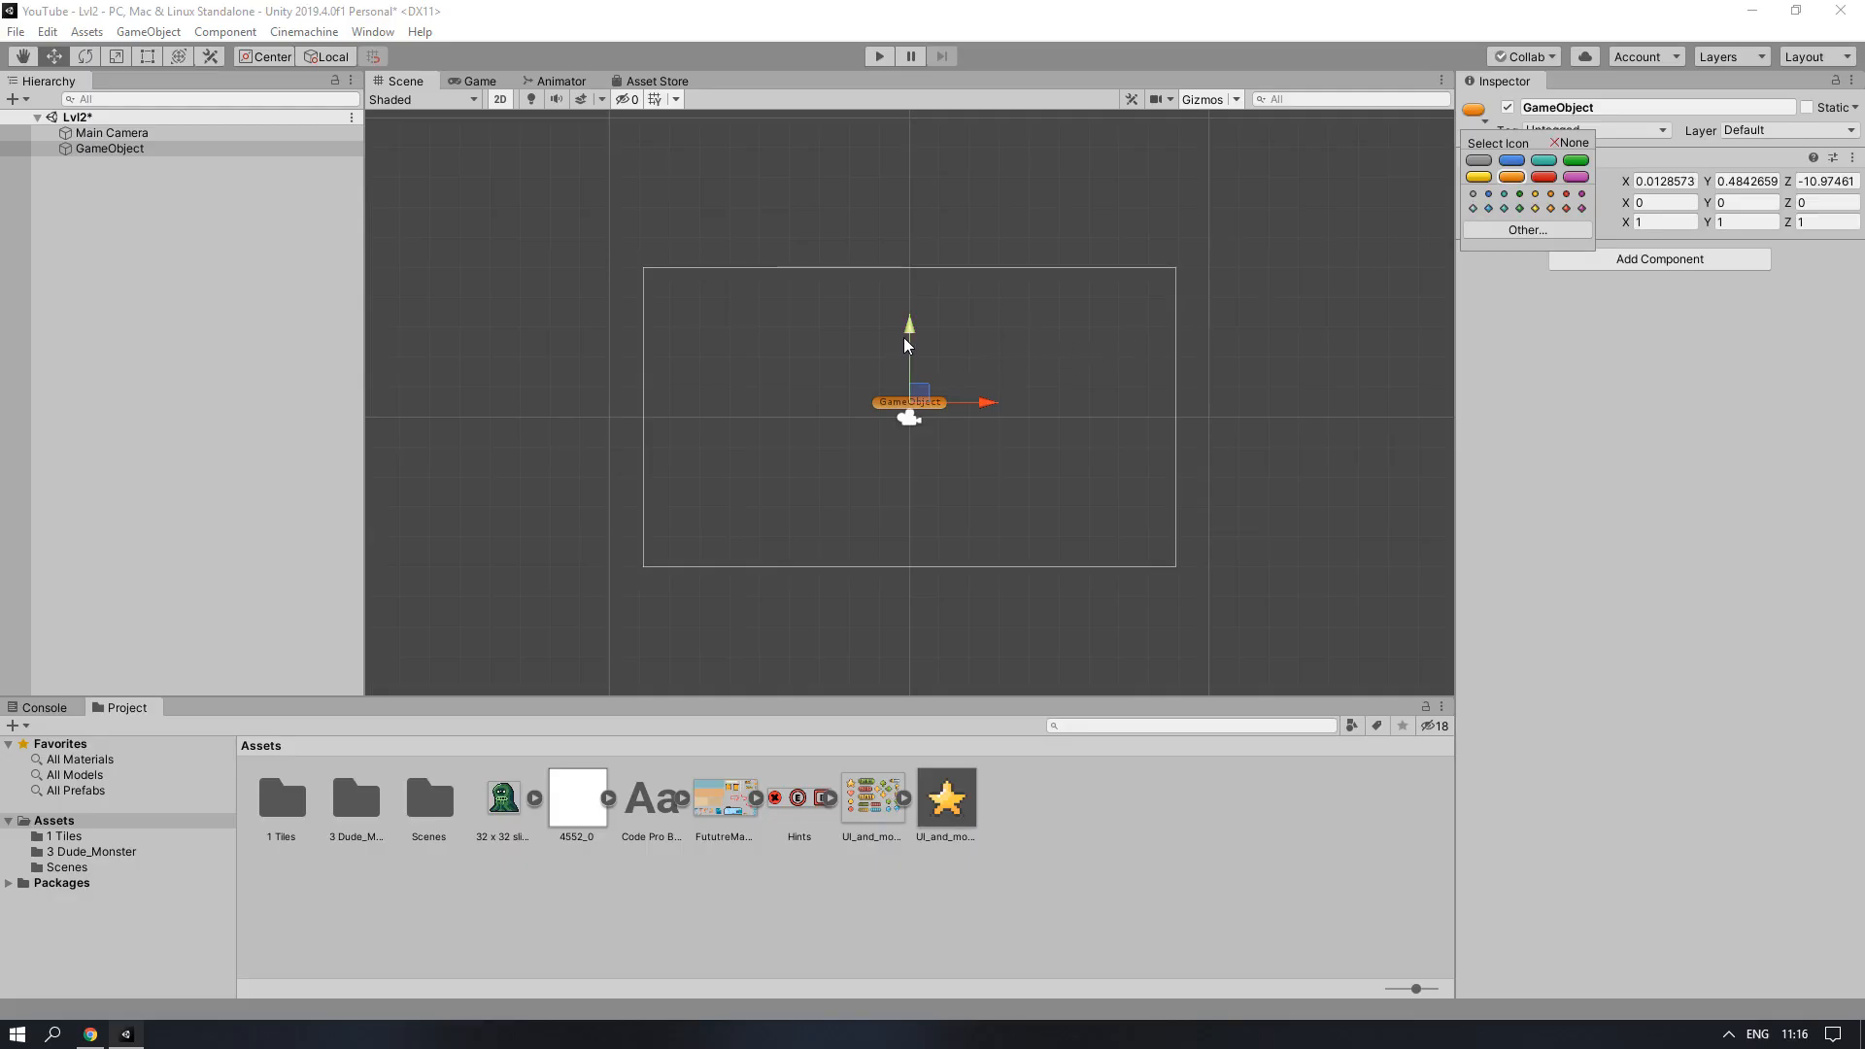
{"action": "left_click", "coordinate": [903, 336]}
{"action": "left_click_drag", "start_coordinate": [907, 329], "coordinate": [922, 214]}
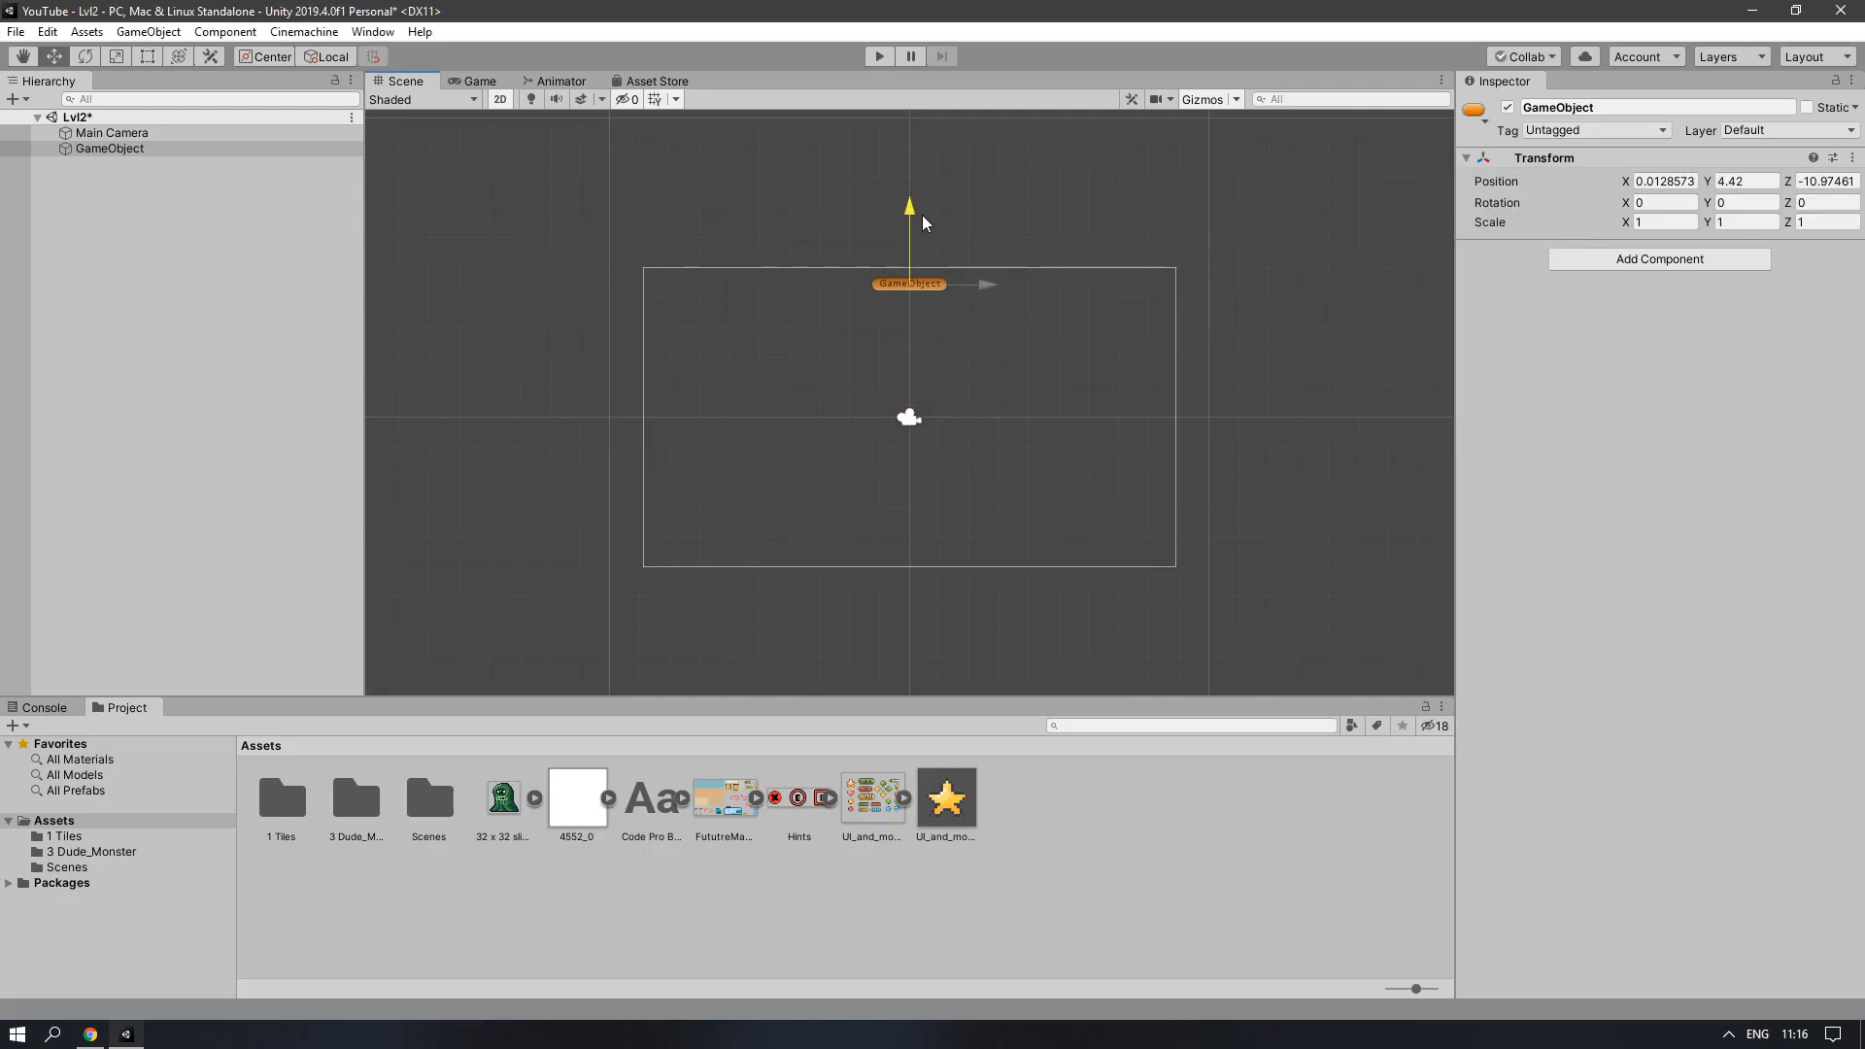
{"action": "left_click", "coordinate": [936, 353]}
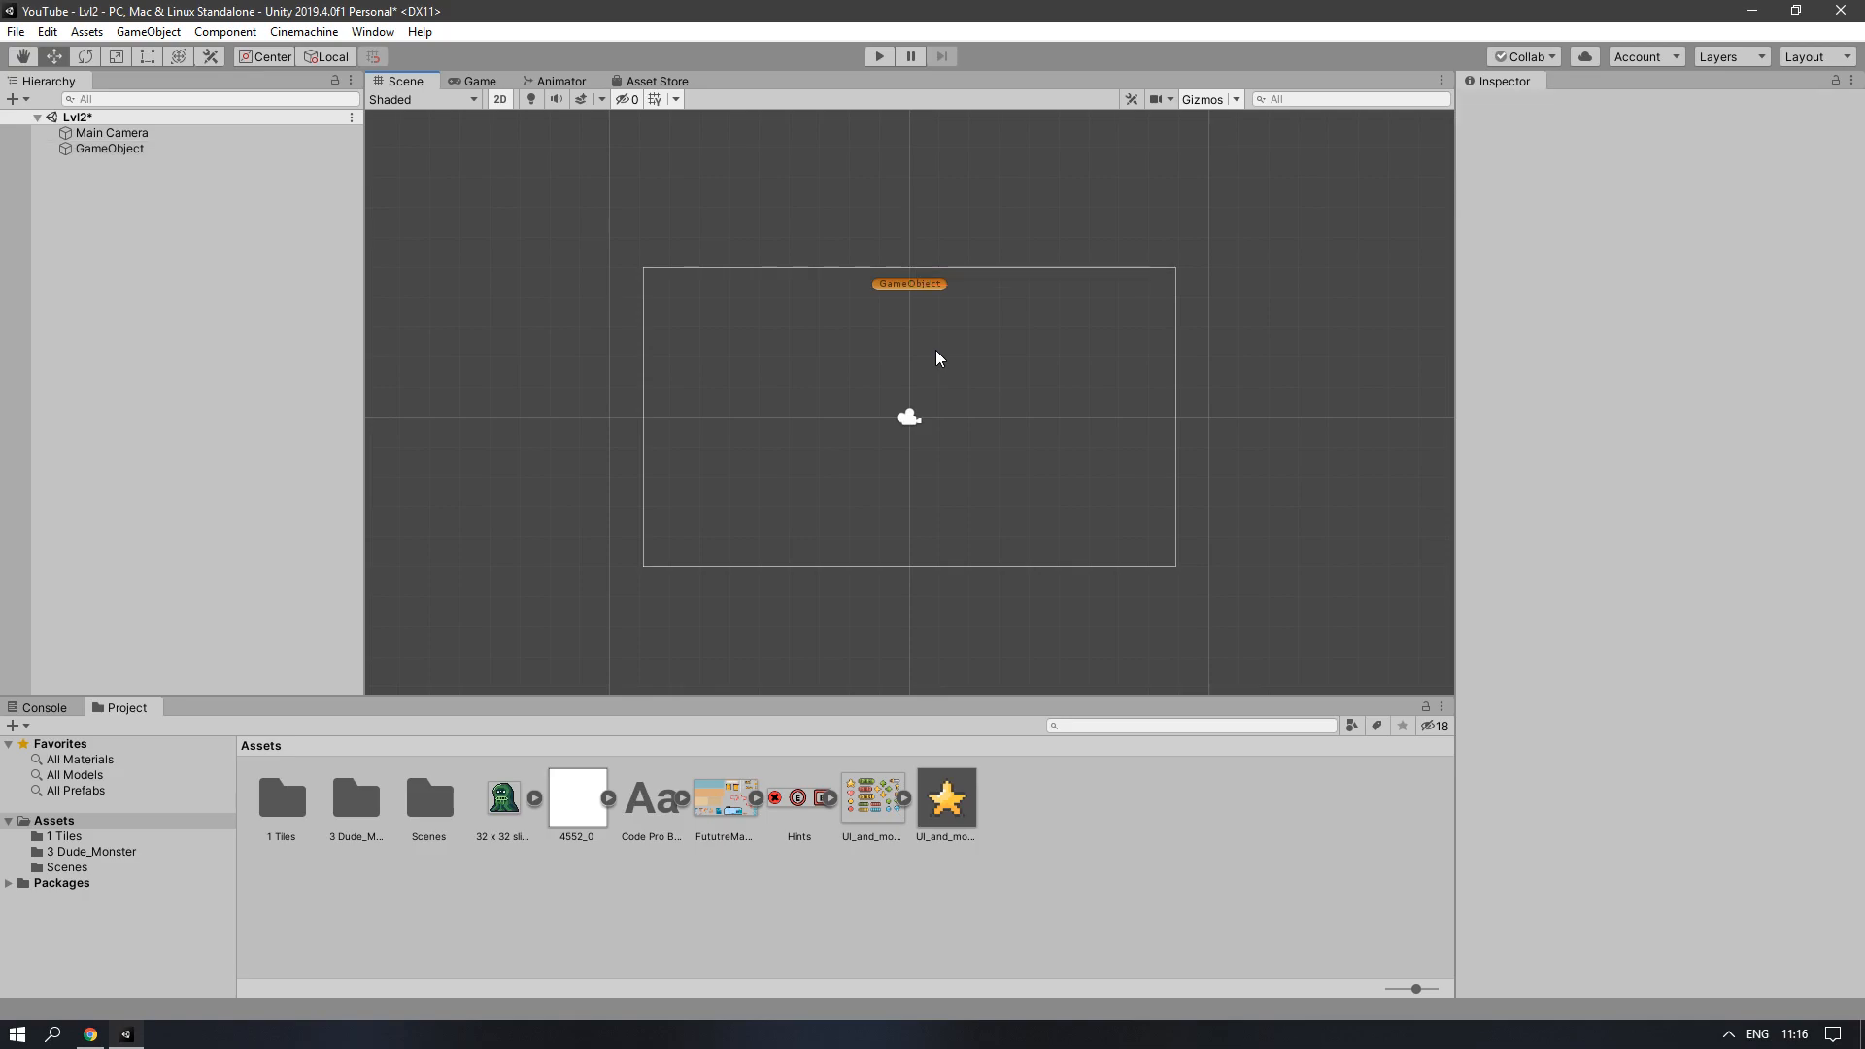
Step: Create a C# script named RandomSpawn in the Assets folder
{"action": "right_click", "coordinate": [1048, 804]}
{"action": "mouse_move", "coordinate": [1262, 319]}
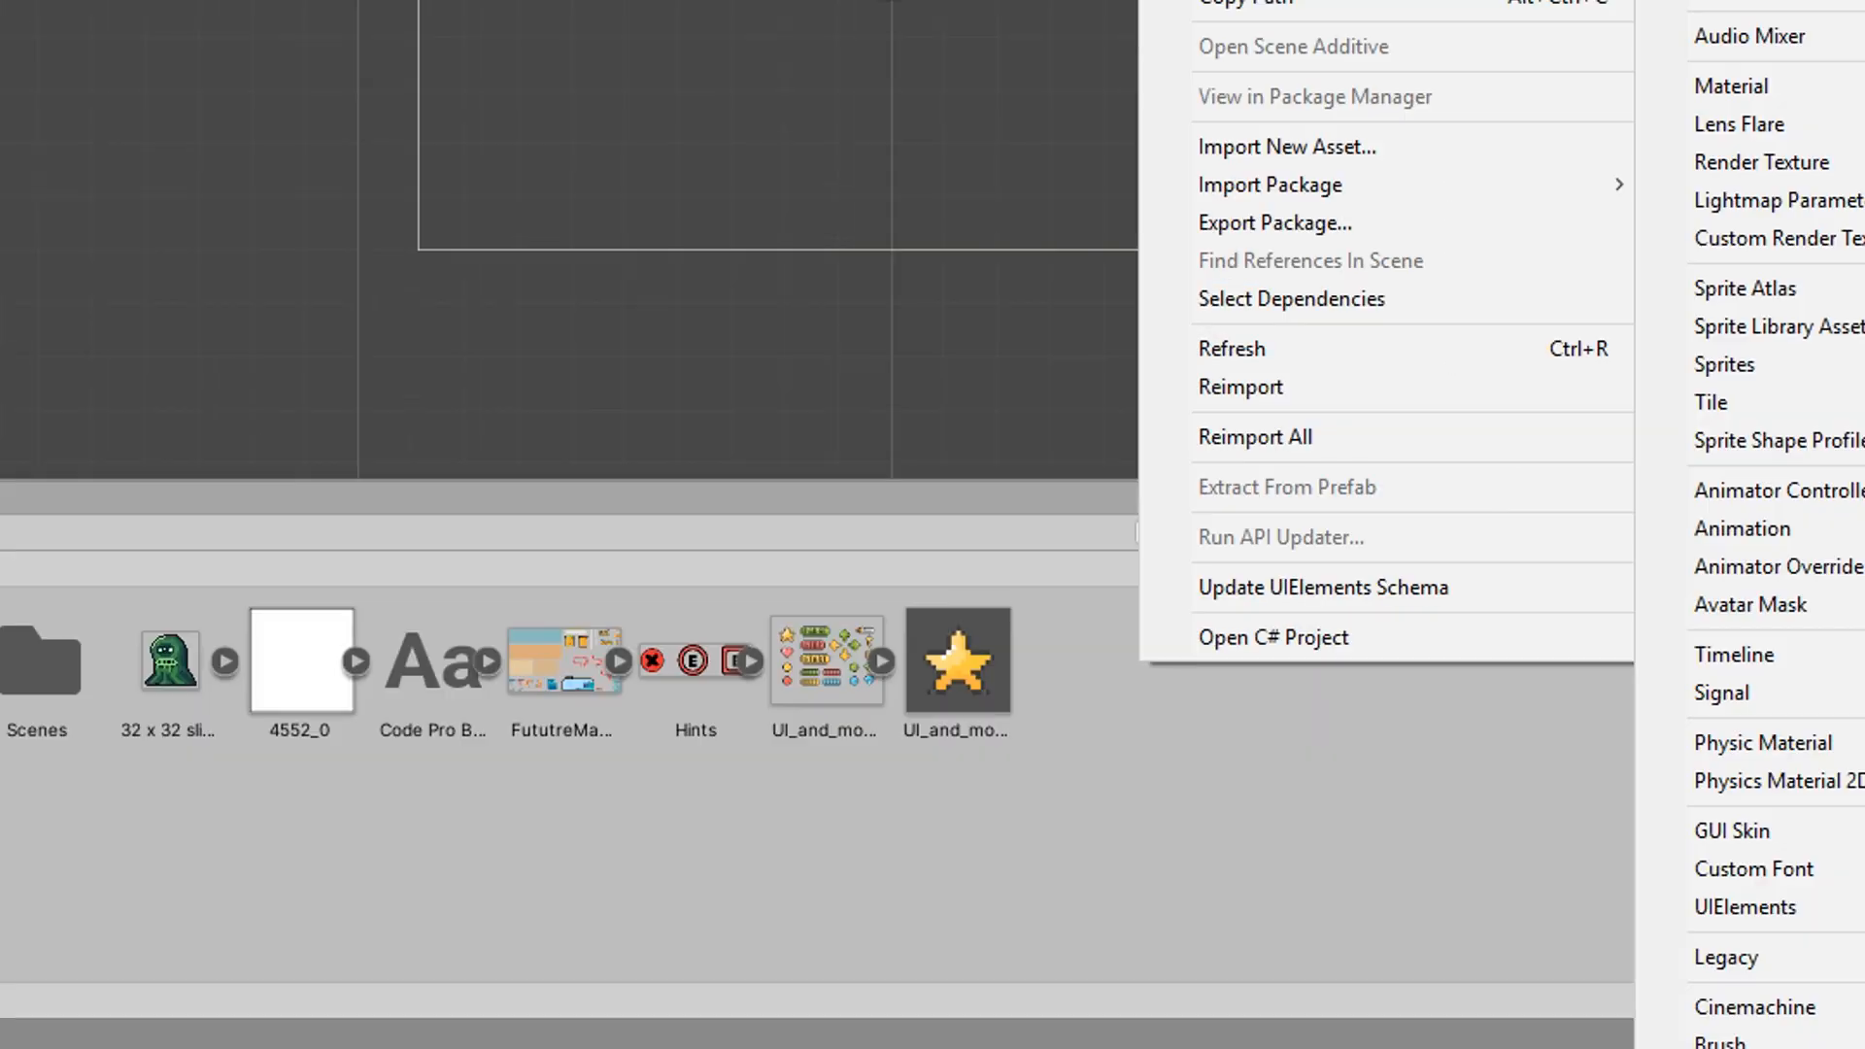
{"action": "left_click", "coordinate": [1739, 2]}
{"action": "key", "text": "BackSpace"}
{"action": "type", "text": "RandomSpawn"}
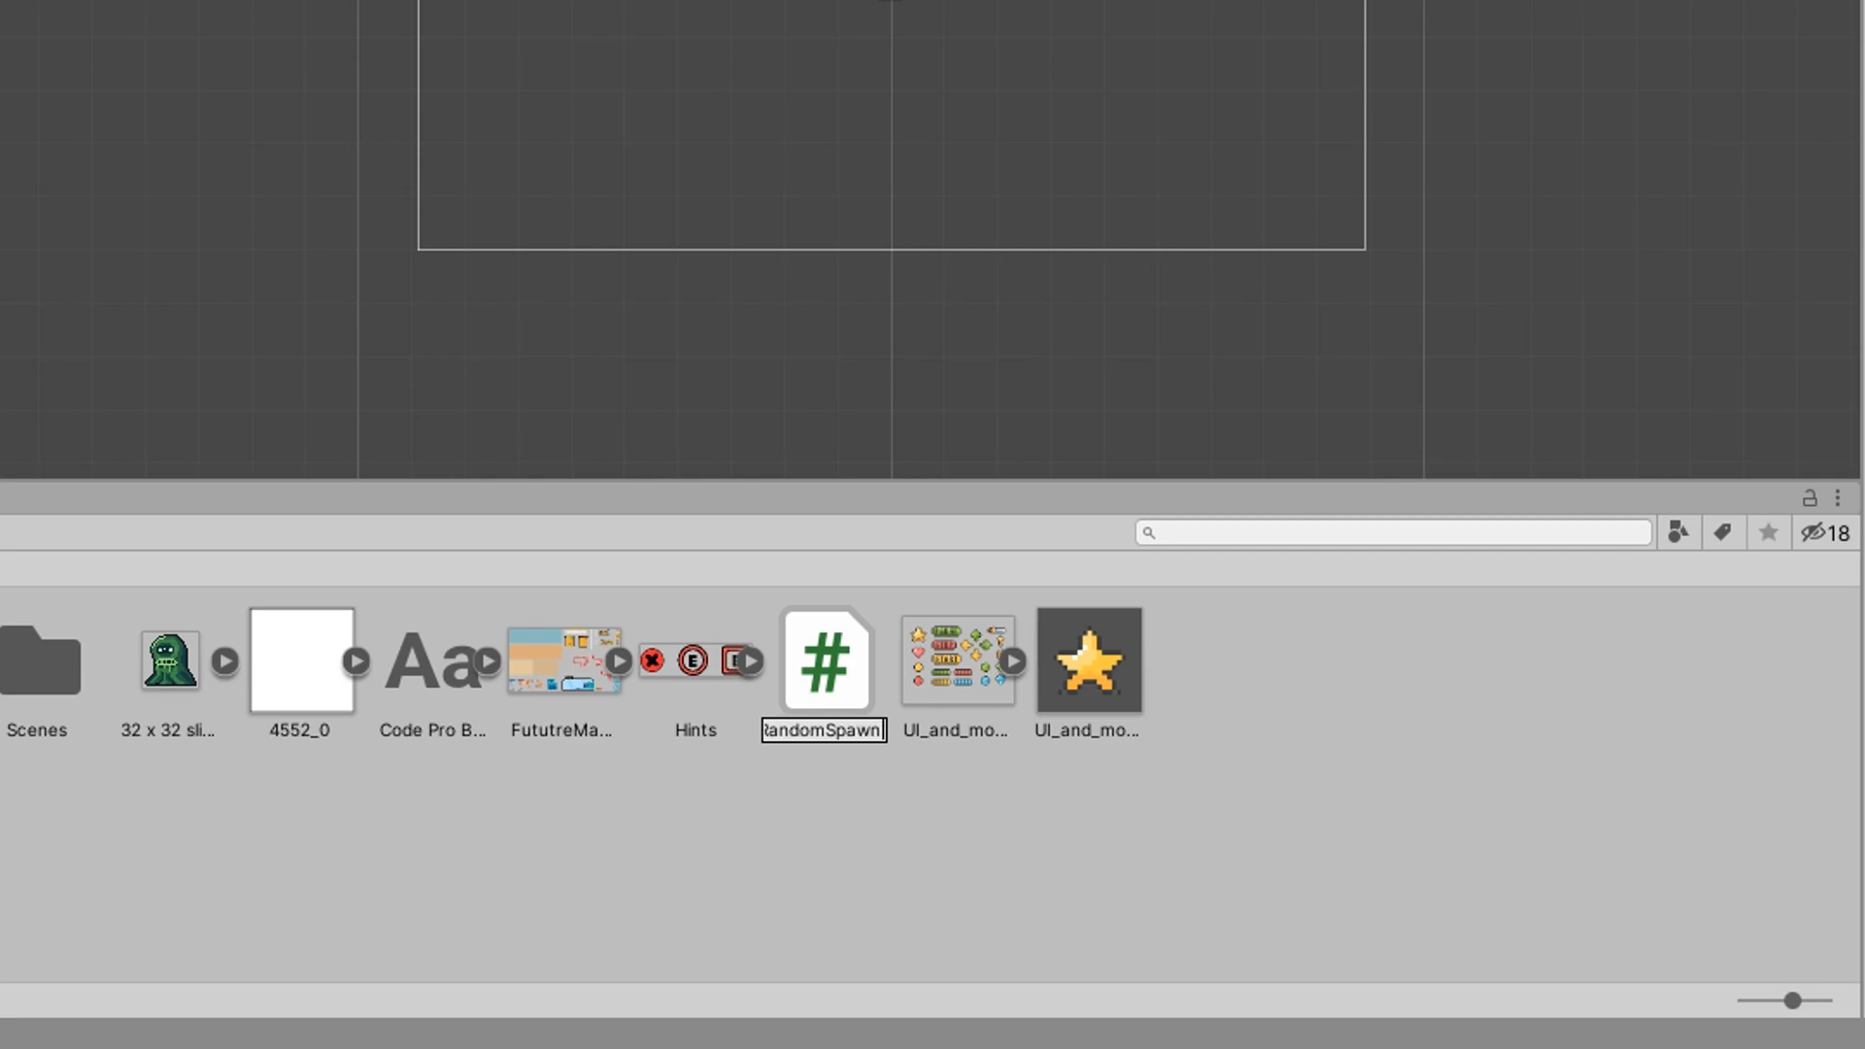
{"action": "key", "text": "Return"}
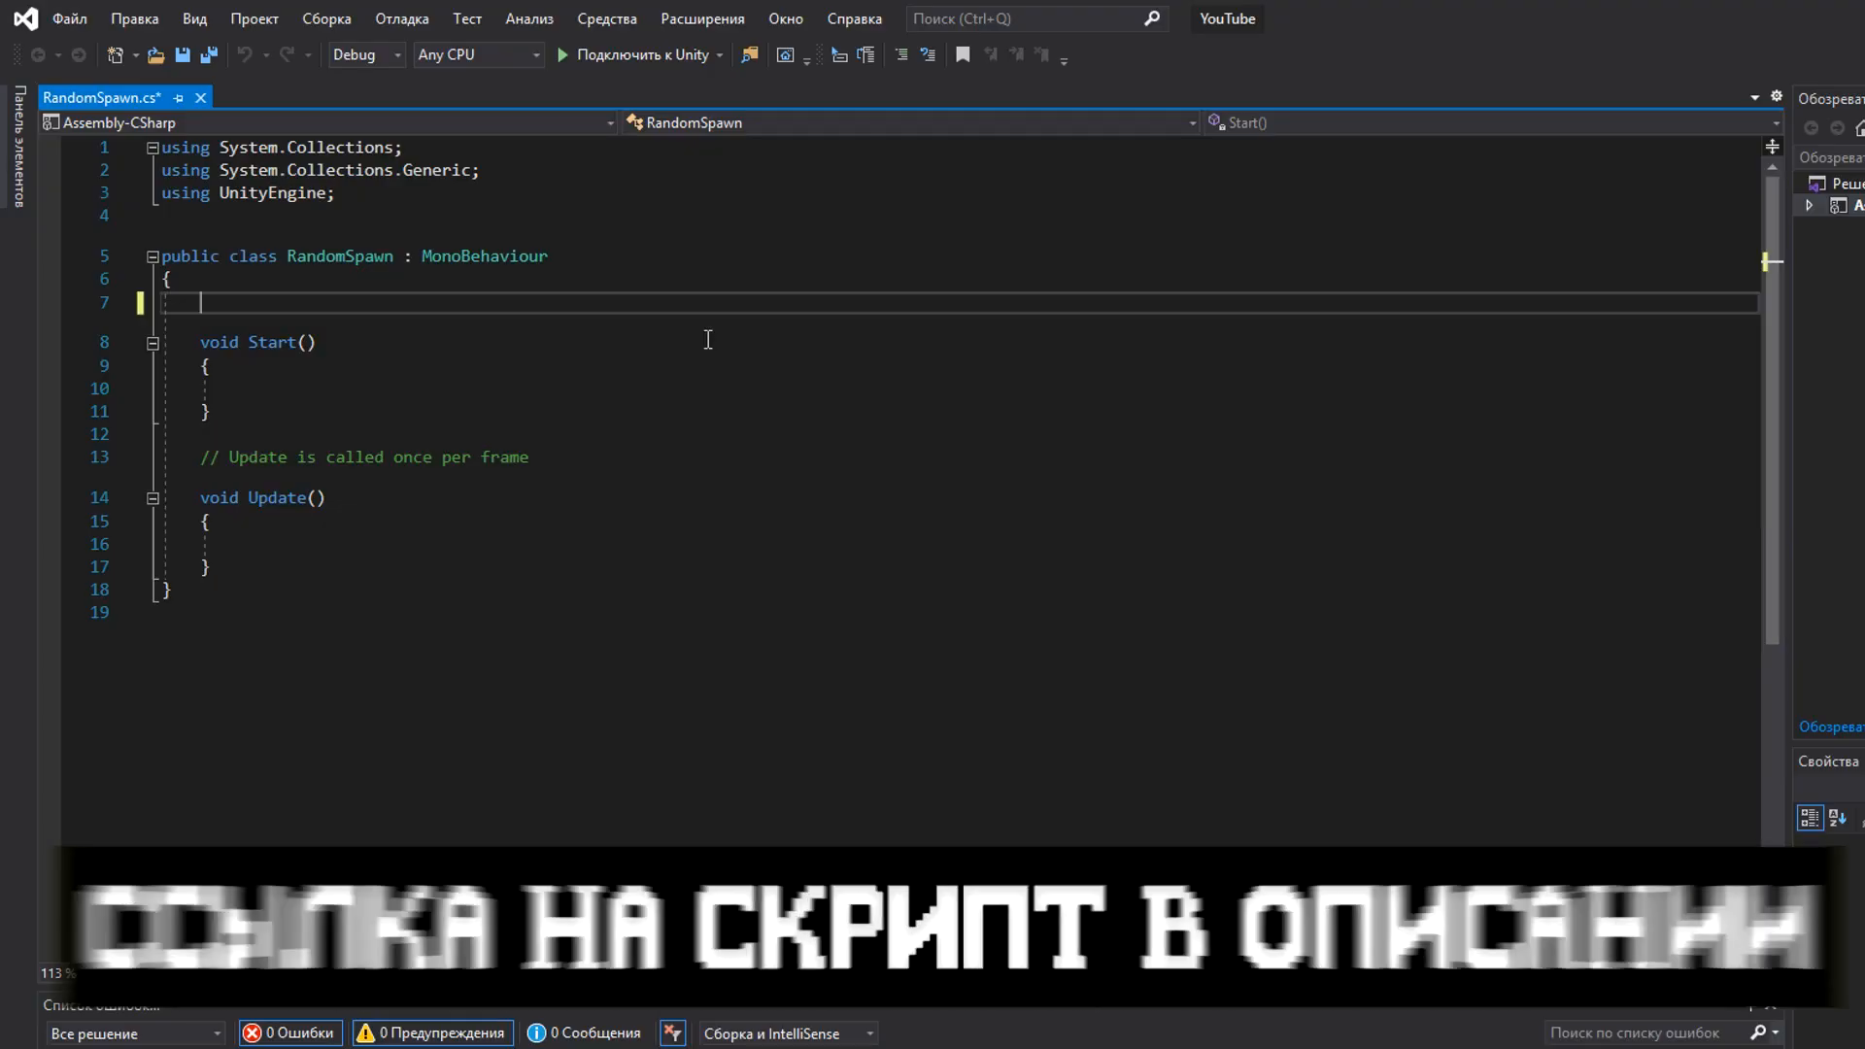
Step: Declare a serialized private GameObject obj, a float RandX and a Vector2 whereToSpawn in the RandomSpawn class
{"action": "type", "text": "[SerializeField]"}
{"action": "key", "text": "Return"}
{"action": "type", "text": "p"}
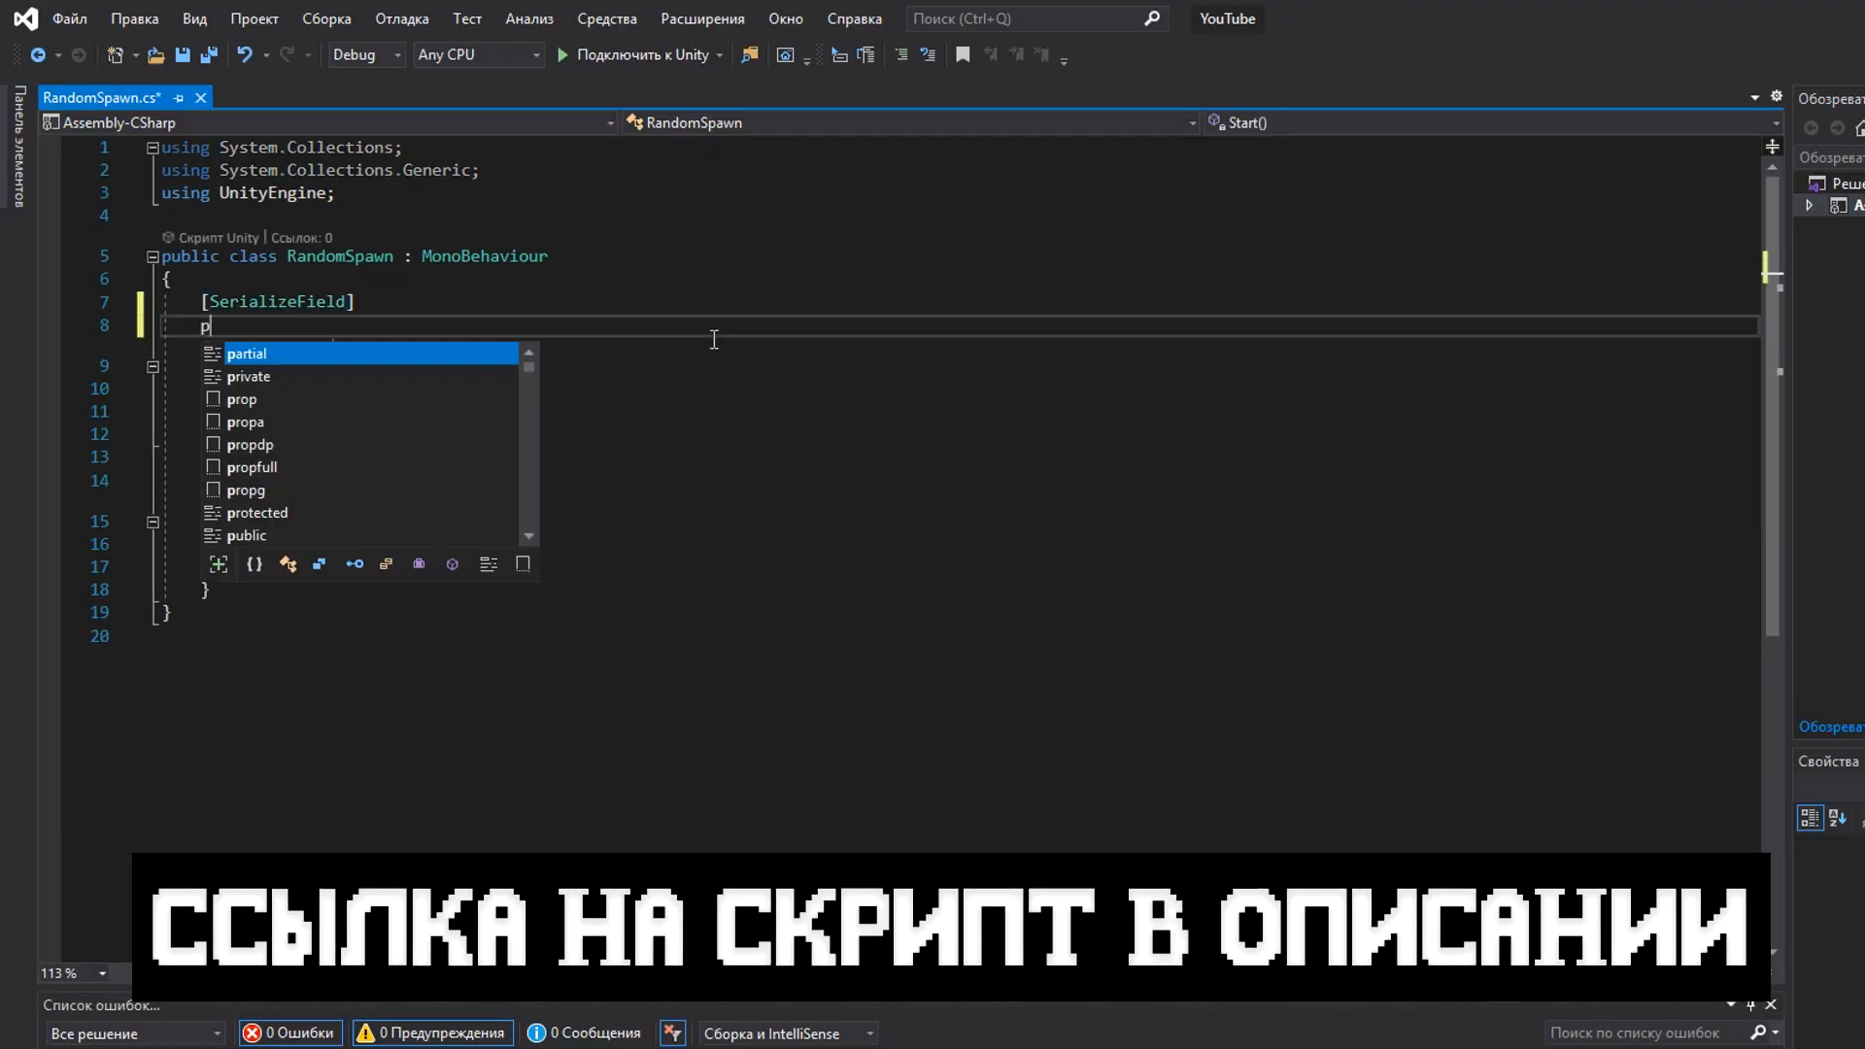
{"action": "type", "text": "rivate GameObject obj;"}
{"action": "key", "text": "Return"}
{"action": "type", "text": "float RandX;"}
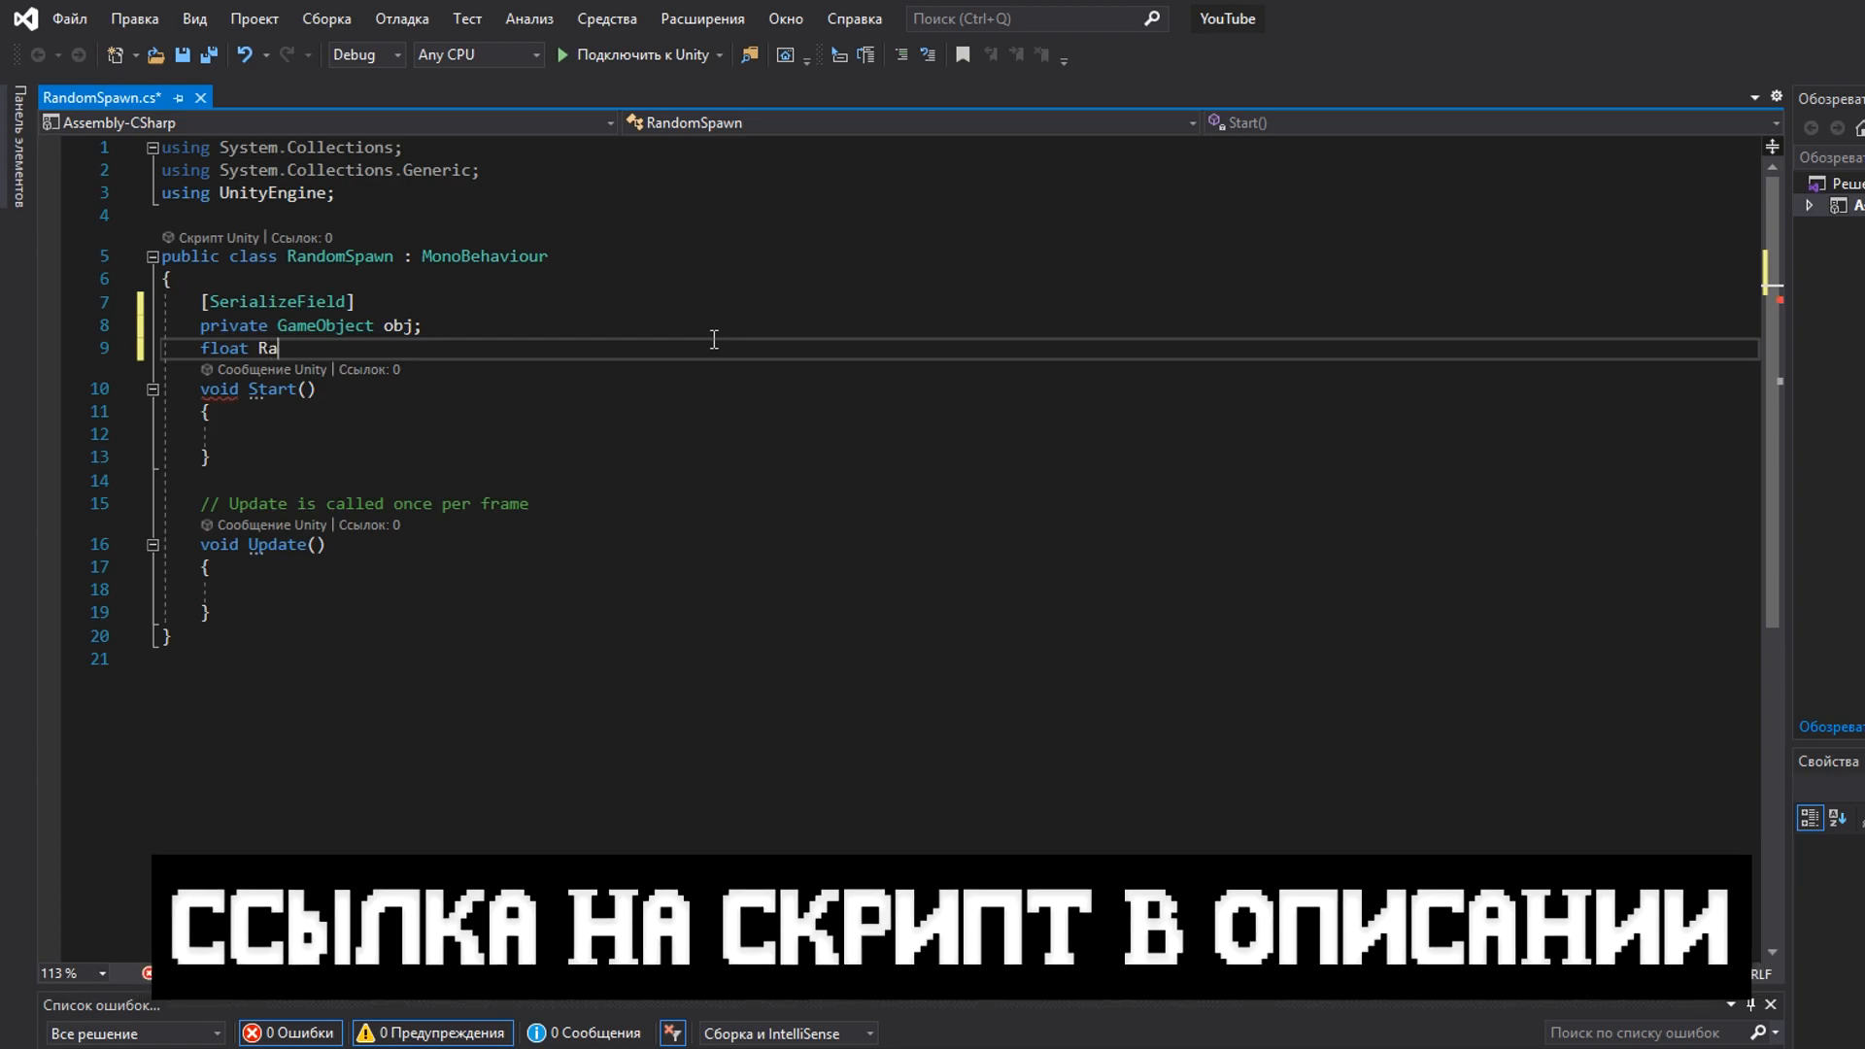
{"action": "key", "text": "Return"}
{"action": "type", "text": "Vector2 whereToSpawn;"}
{"action": "key", "text": "Return"}
Step: Declare a serialized private float spawnRate = 2f and a float nextSpawn = 0.0f below whereToSpawn
{"action": "type", "text": "[SerializeField]"}
{"action": "key", "text": "Return"}
{"action": "type", "text": "private float"}
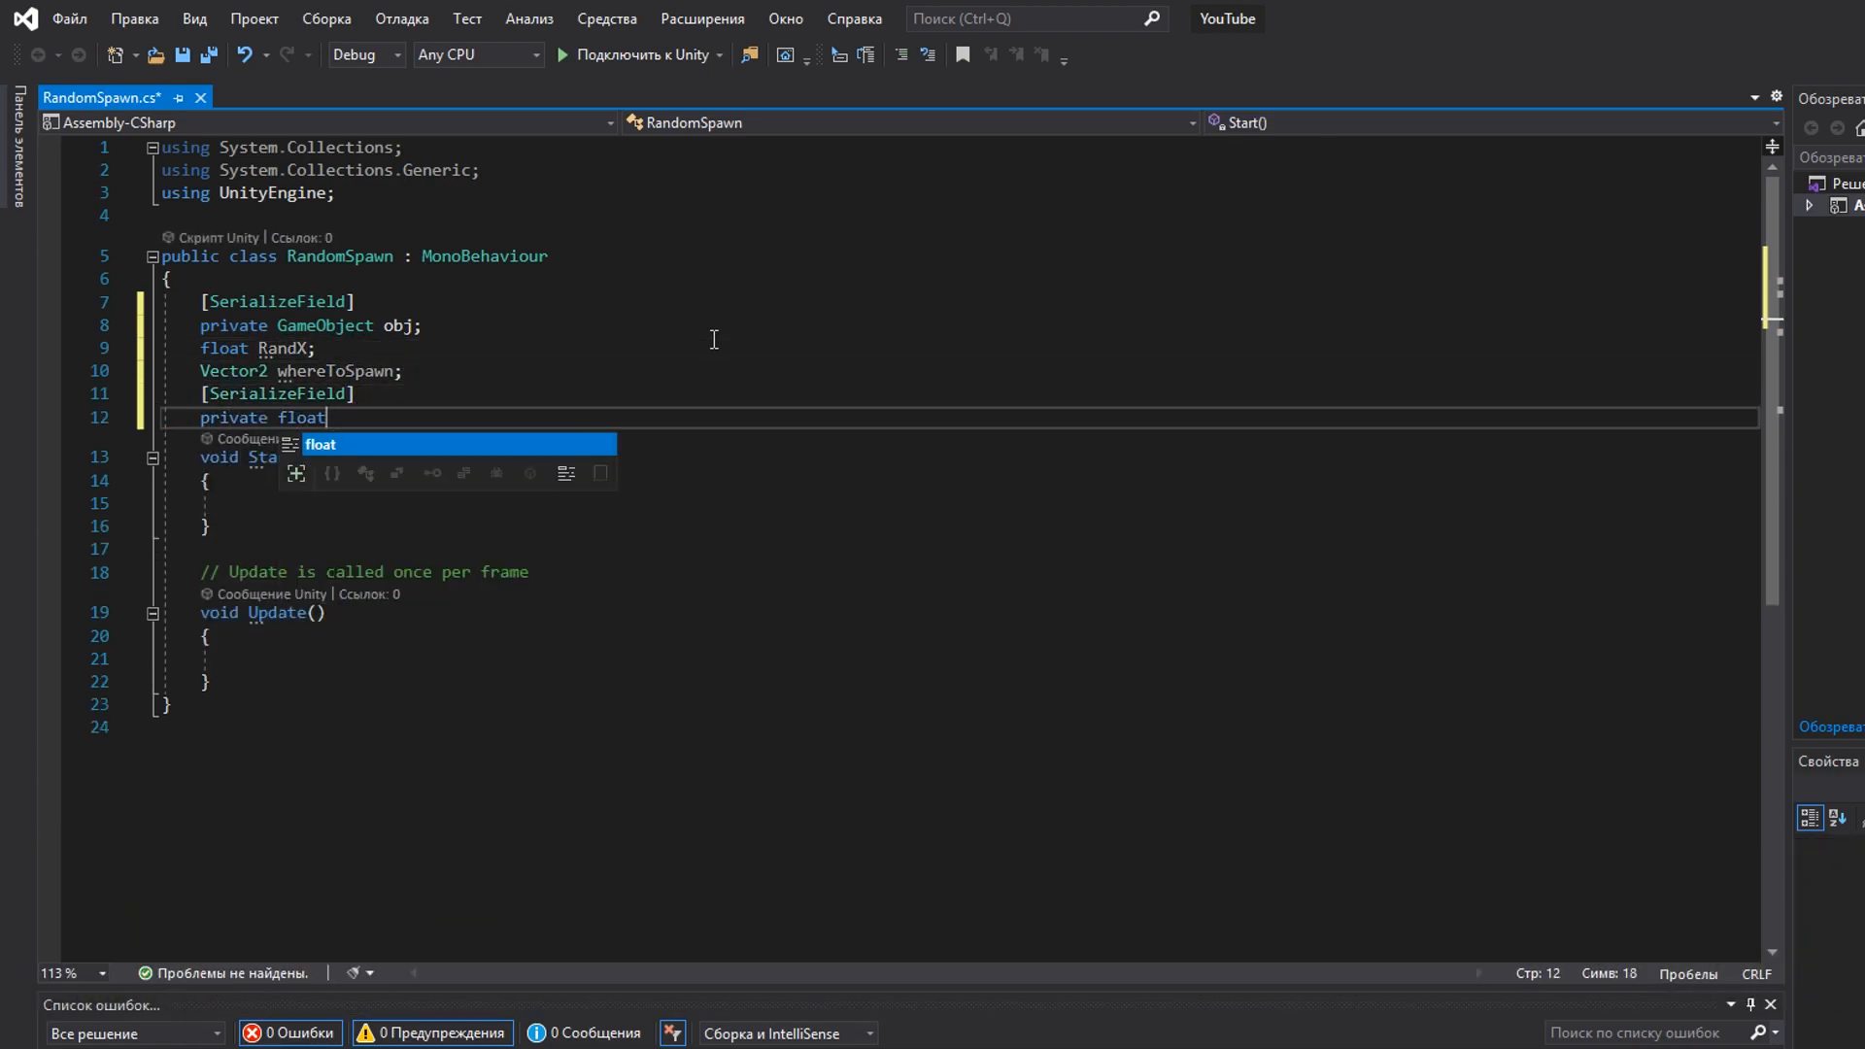
{"action": "type", "text": " spawnRate = 2f;"}
{"action": "key", "text": "Return"}
{"action": "type", "text": "float nextSpawn = 0.0f;"}
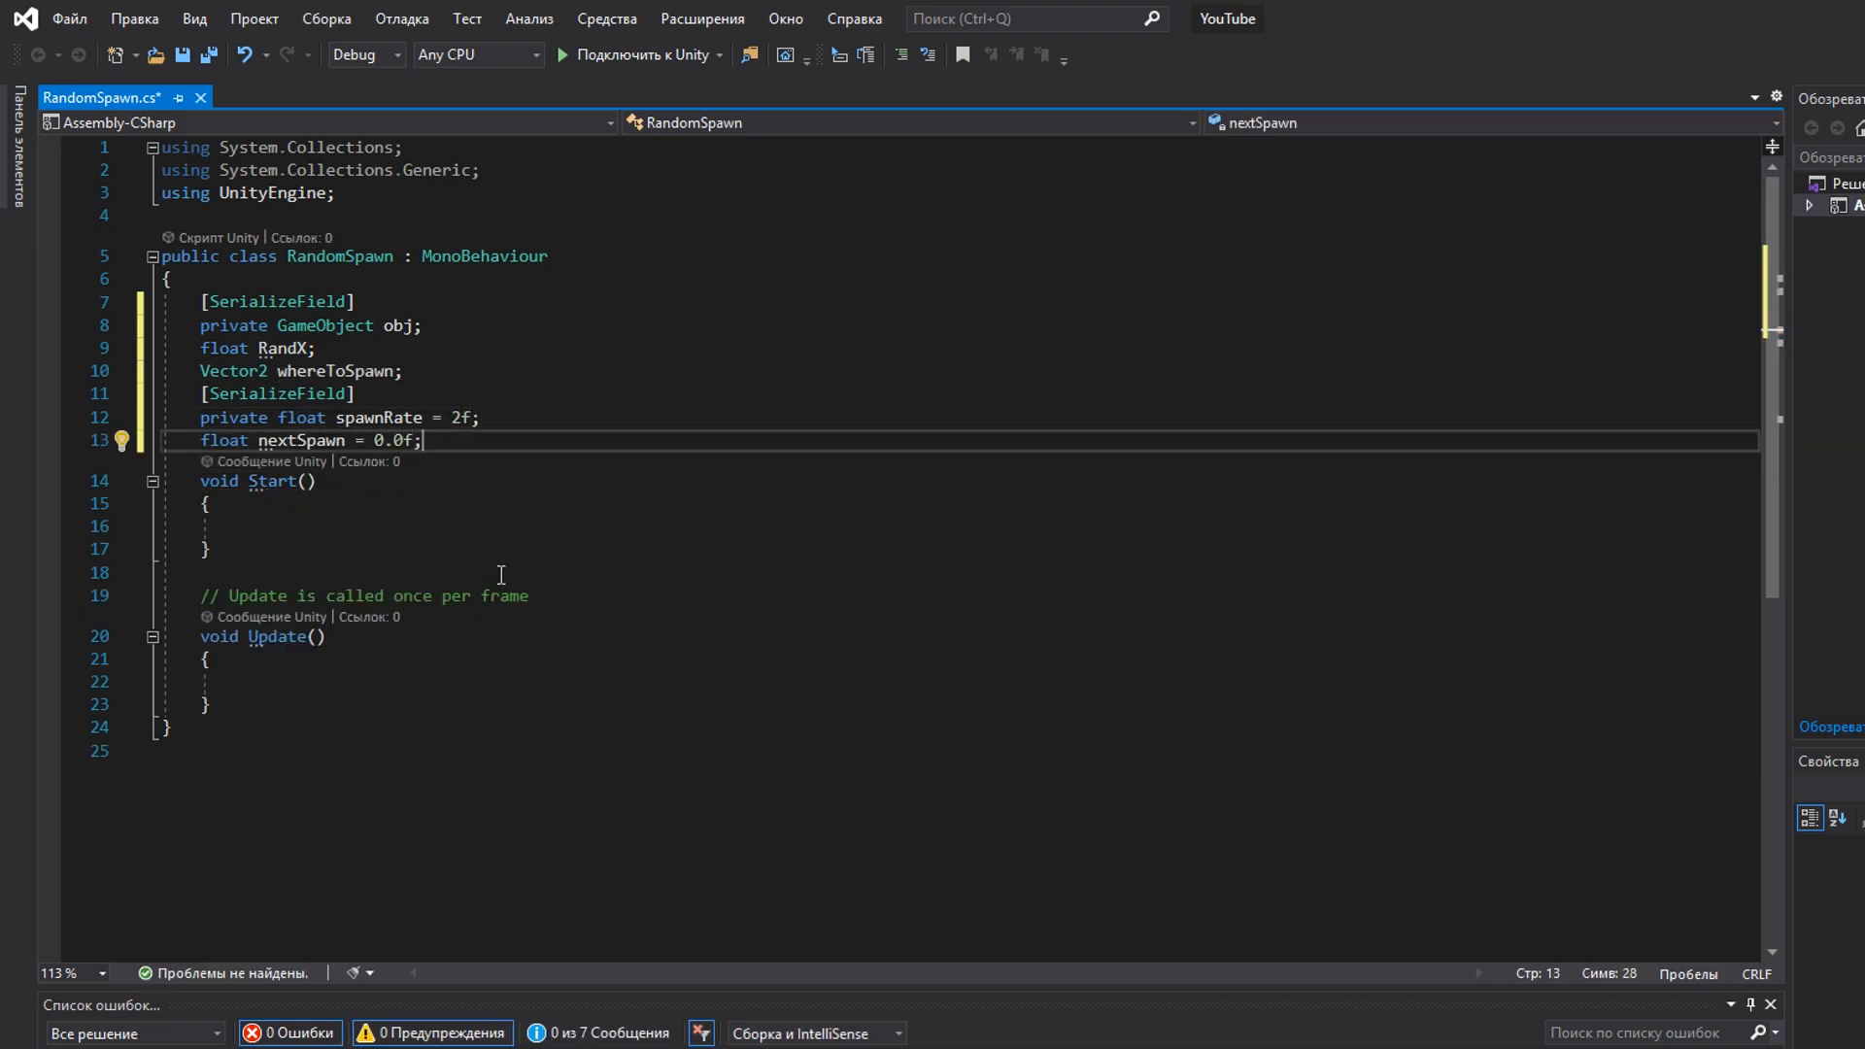
Step: Add an if(Time.time > nextSpawn) block inside the Update method
{"action": "left_click", "coordinate": [295, 681]}
{"action": "type", "text": "if(Time.time > nextSpawn)"}
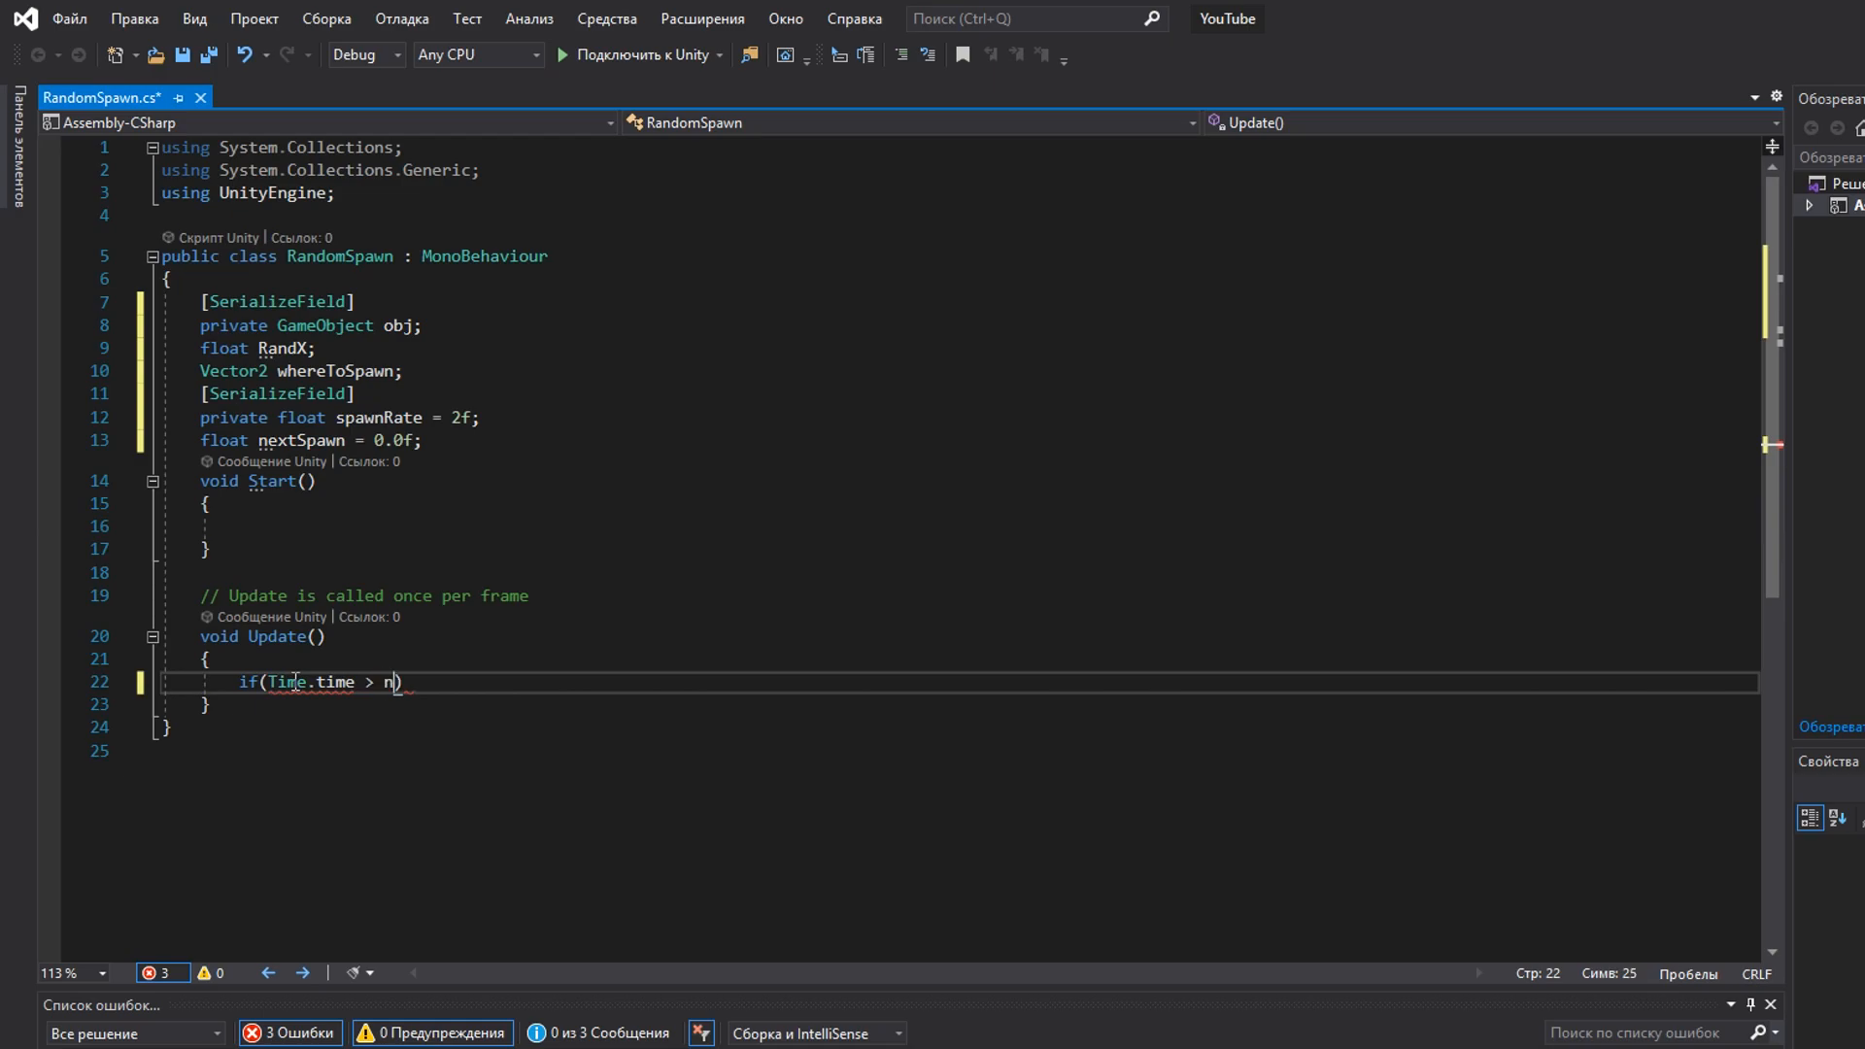
{"action": "key", "text": "Return"}
{"action": "type", "text": "{"}
{"action": "key", "text": "Return"}
Step: Inside the if block, assign nextSpawn = Time.time + spawnRate and RandX = Random.Range() with empty arguments
{"action": "type", "text": "nex"}
{"action": "key", "text": "Tab"}
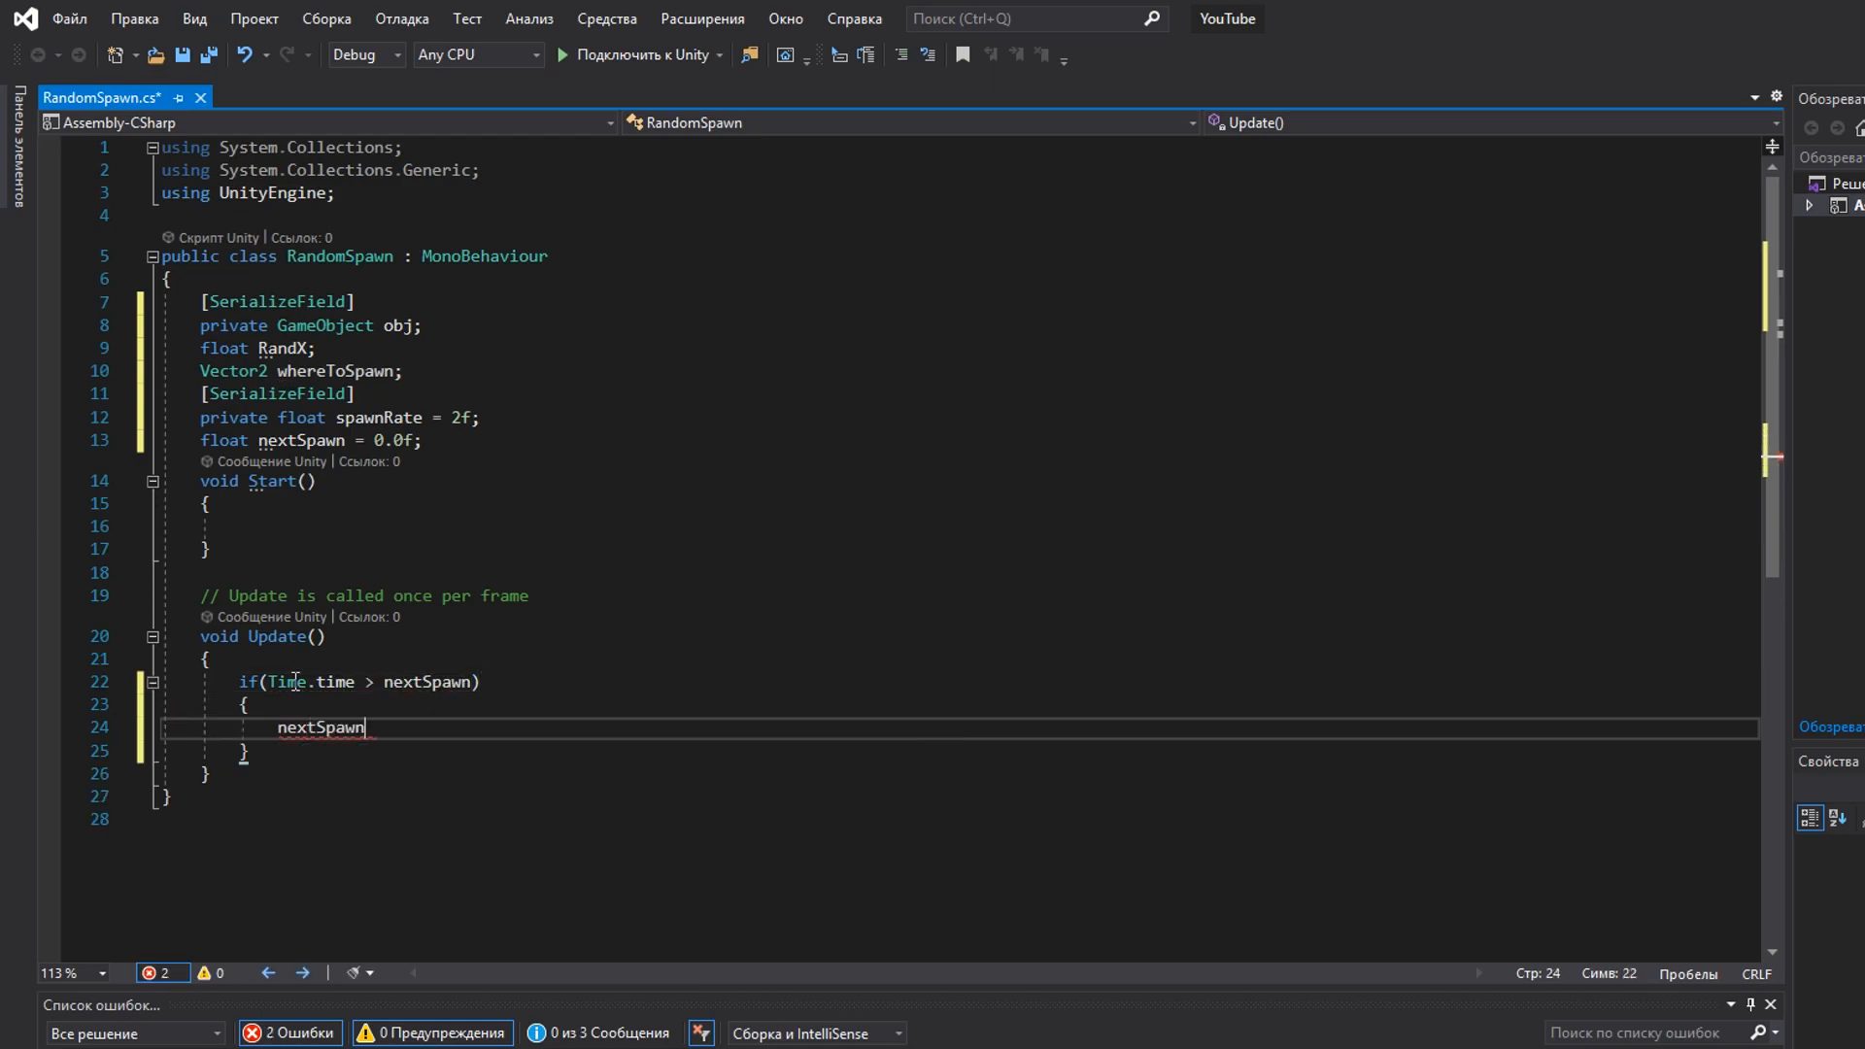
{"action": "type", "text": "= Time.time + spawnRate;"}
{"action": "key", "text": "Return"}
{"action": "type", "text": "Ra"}
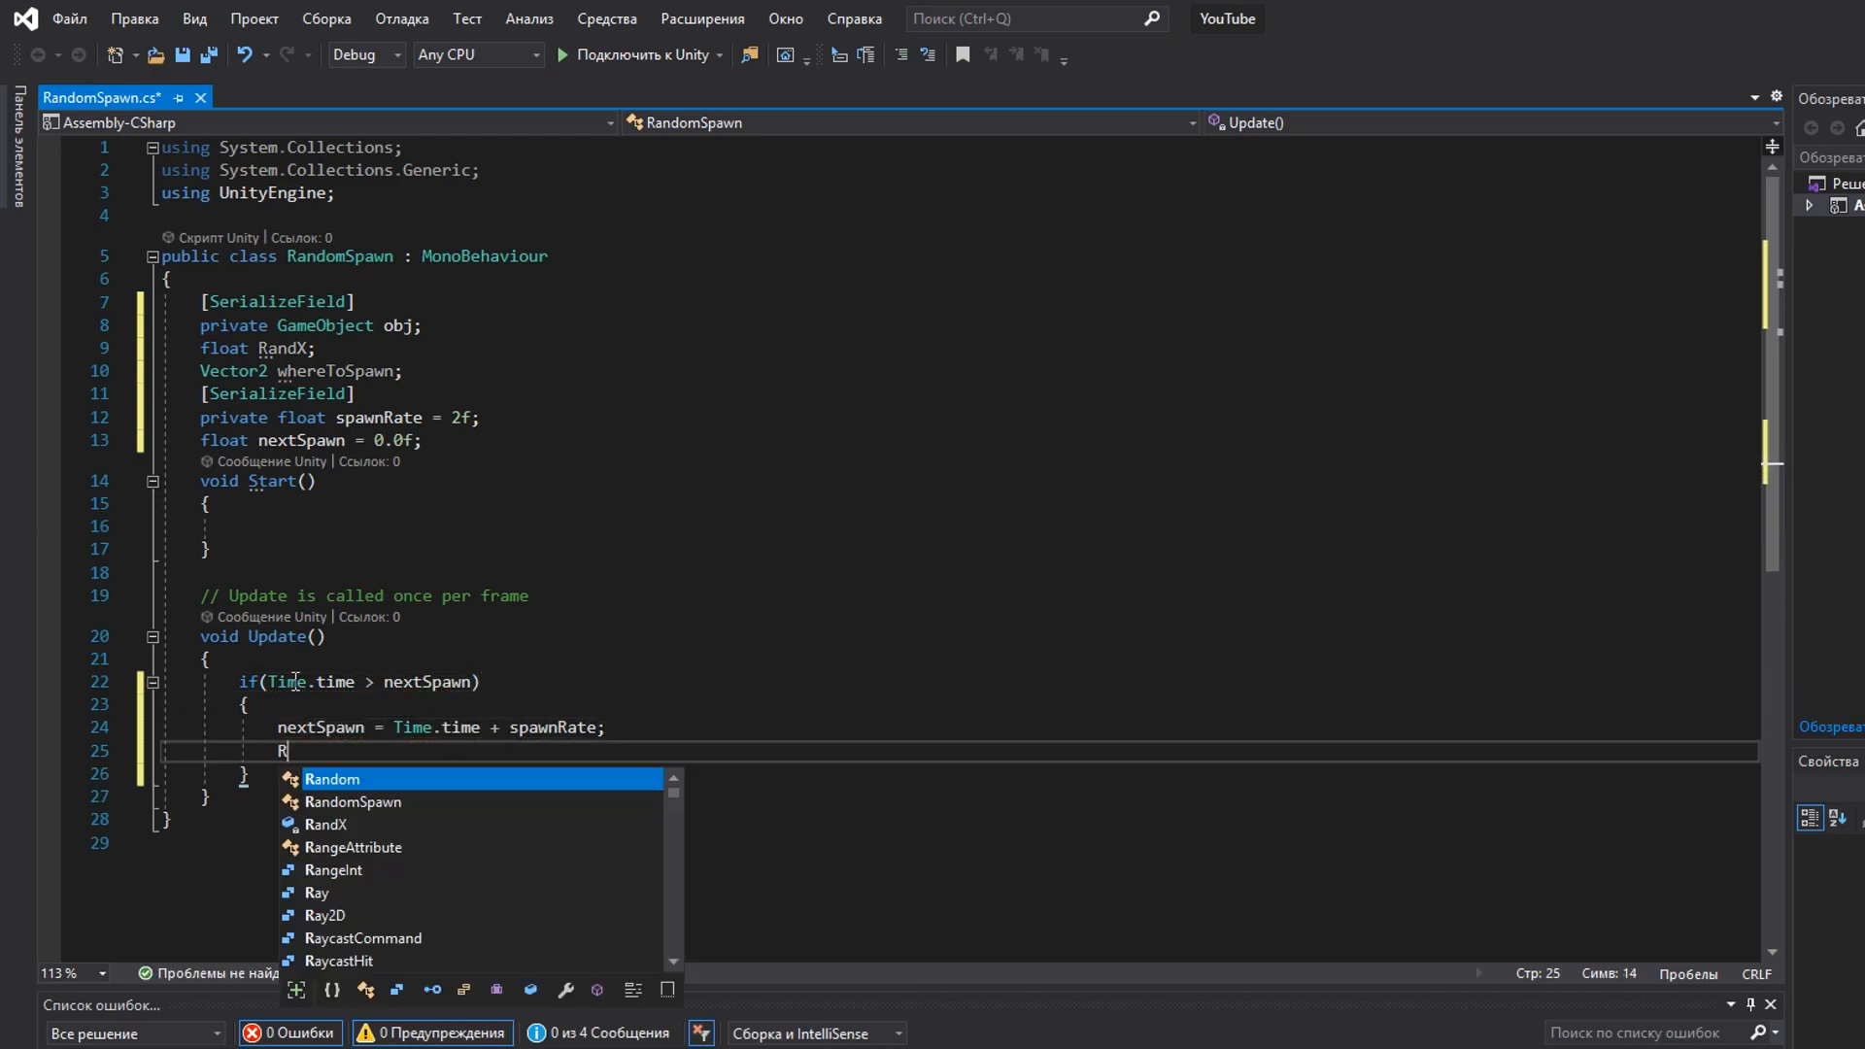
{"action": "type", "text": "ndX = Random.Range();"}
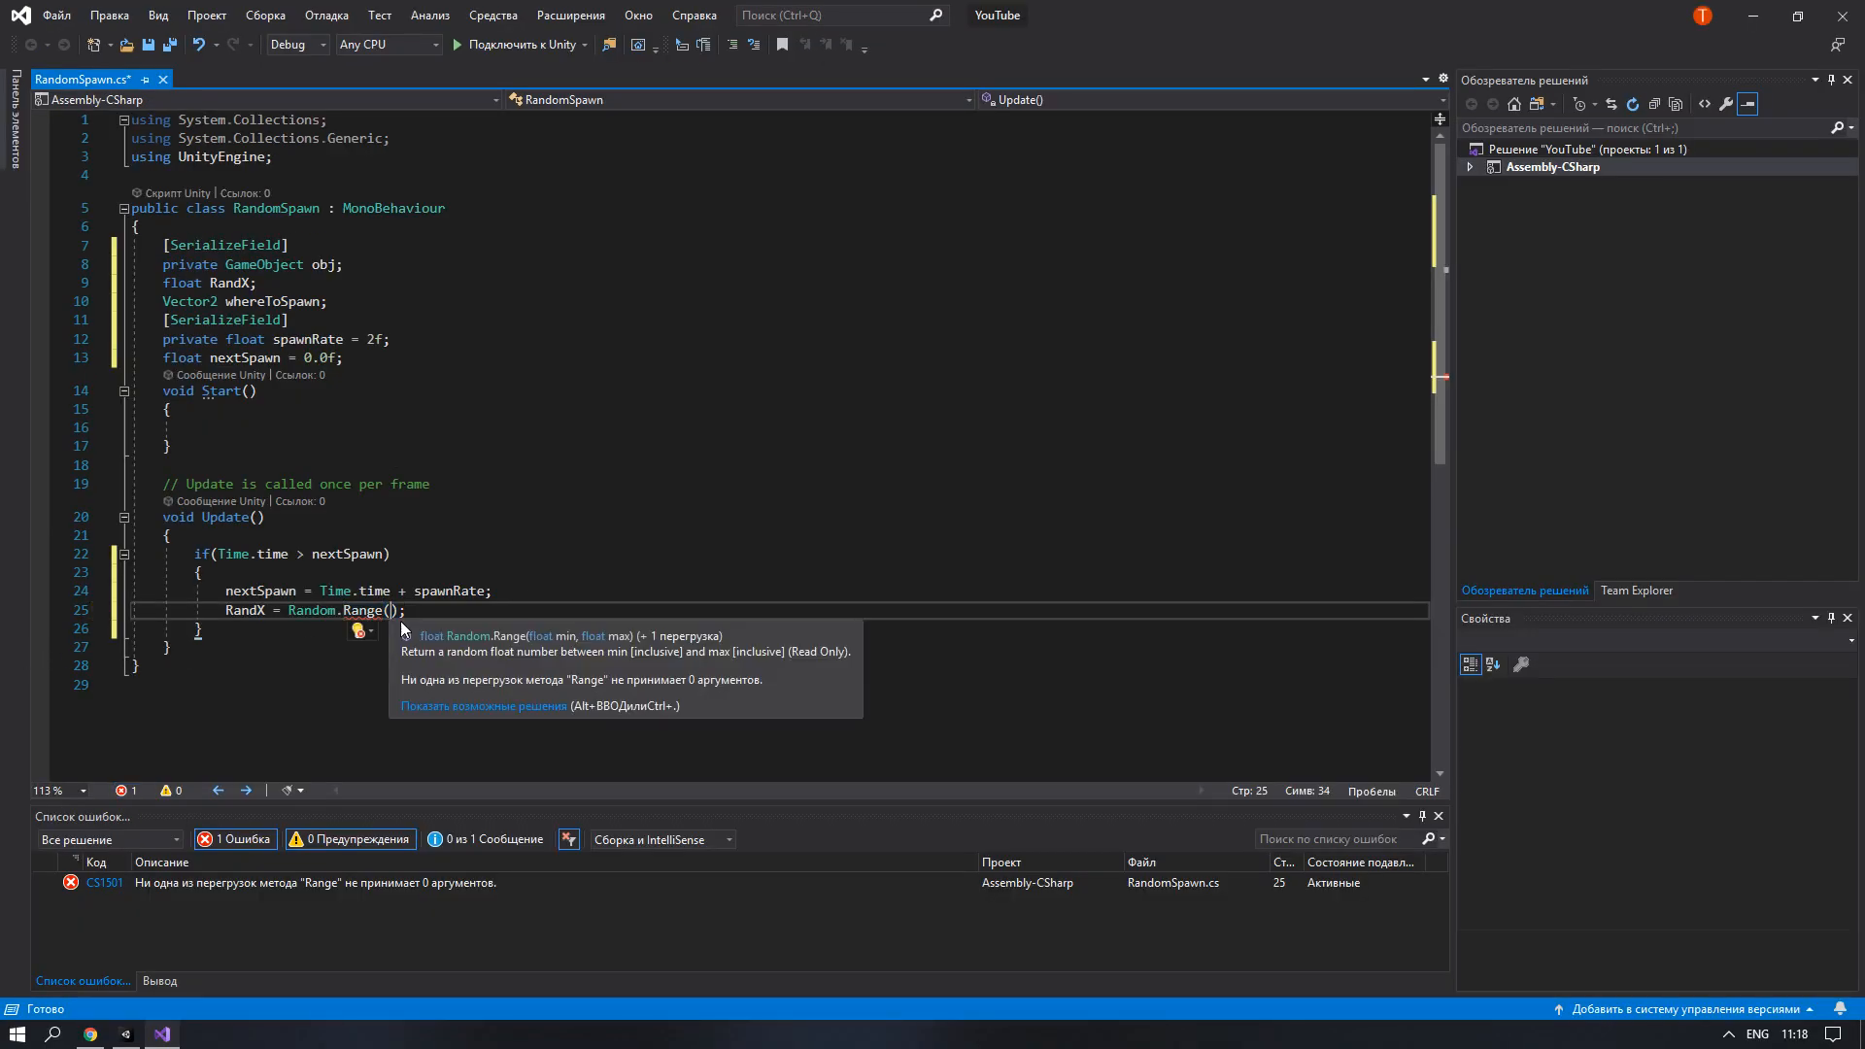
Step: Switch to Unity and move the GameObject beyond the camera frame's upper-left corner, to about X -7.37, Y 6.6
{"action": "left_click", "coordinate": [125, 1033]}
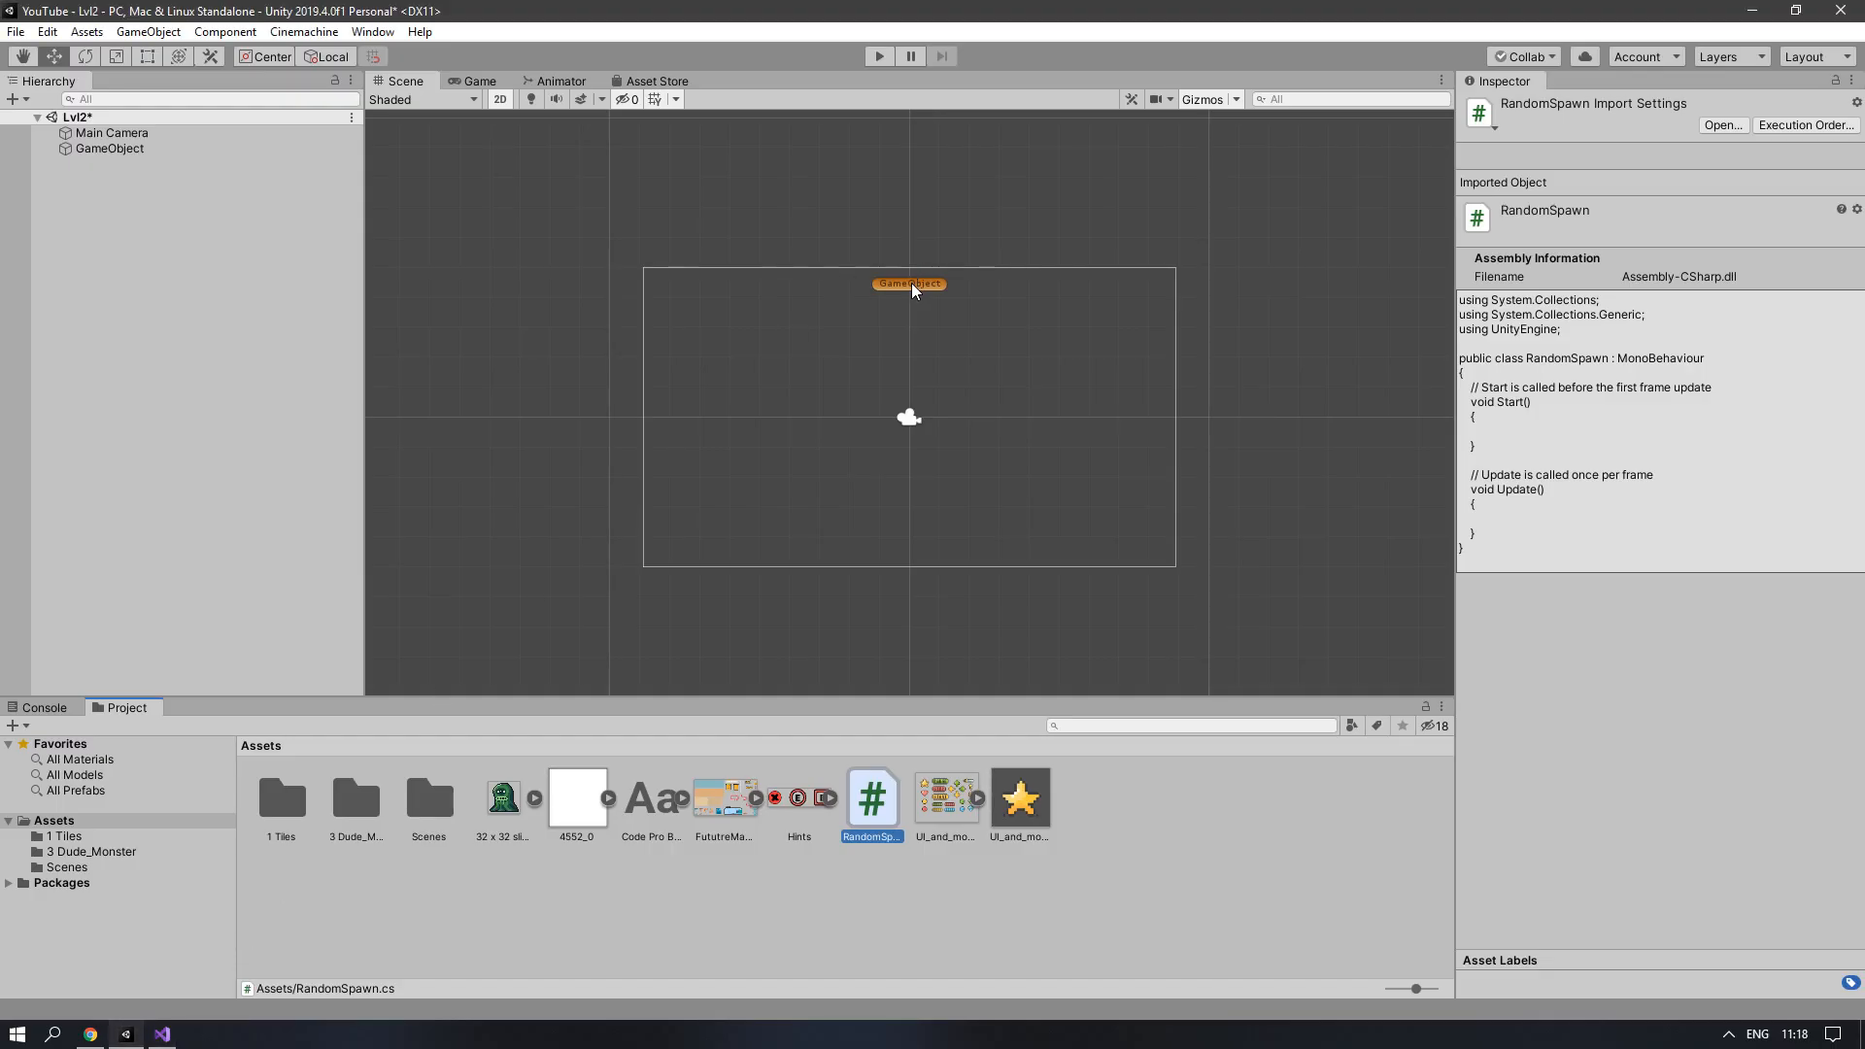
{"action": "left_click", "coordinate": [911, 283]}
{"action": "left_click_drag", "start_coordinate": [986, 289], "coordinate": [764, 303]}
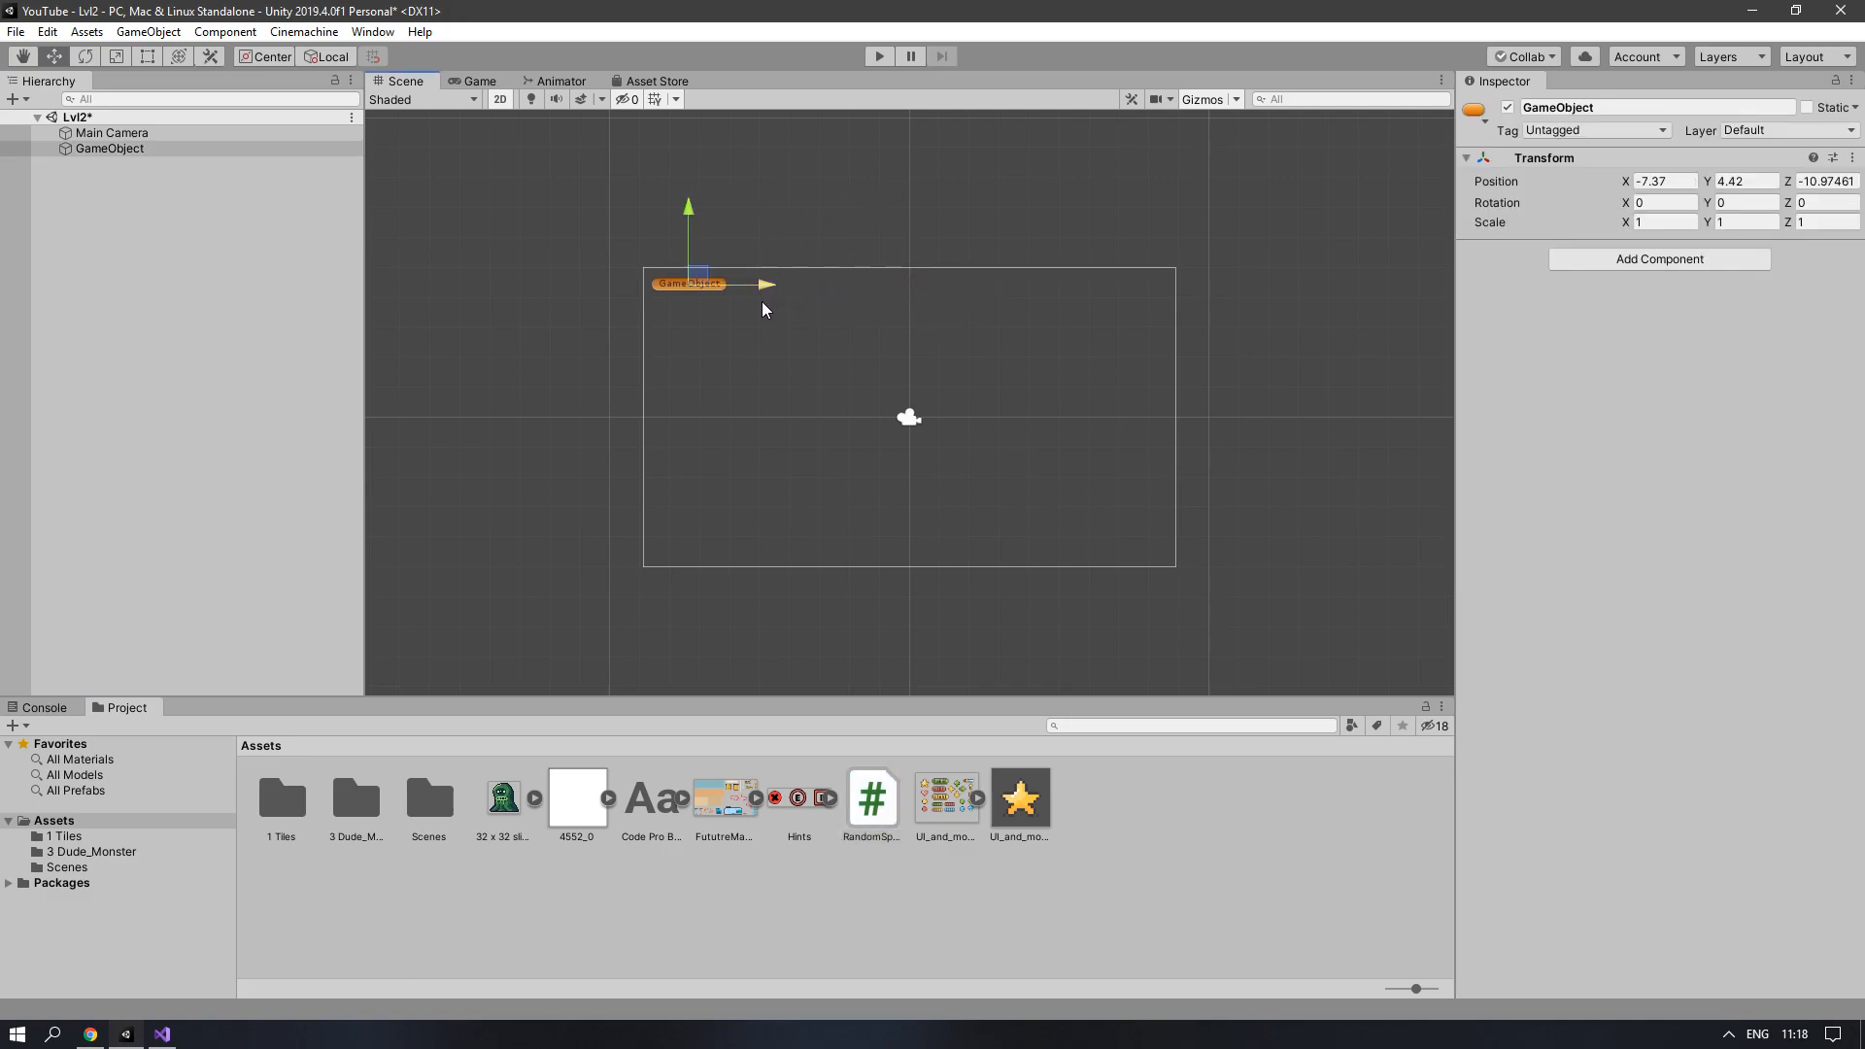
{"action": "left_click_drag", "start_coordinate": [689, 210], "coordinate": [697, 151]}
{"action": "middle_click_drag", "start_coordinate": [705, 229], "coordinate": [701, 282]}
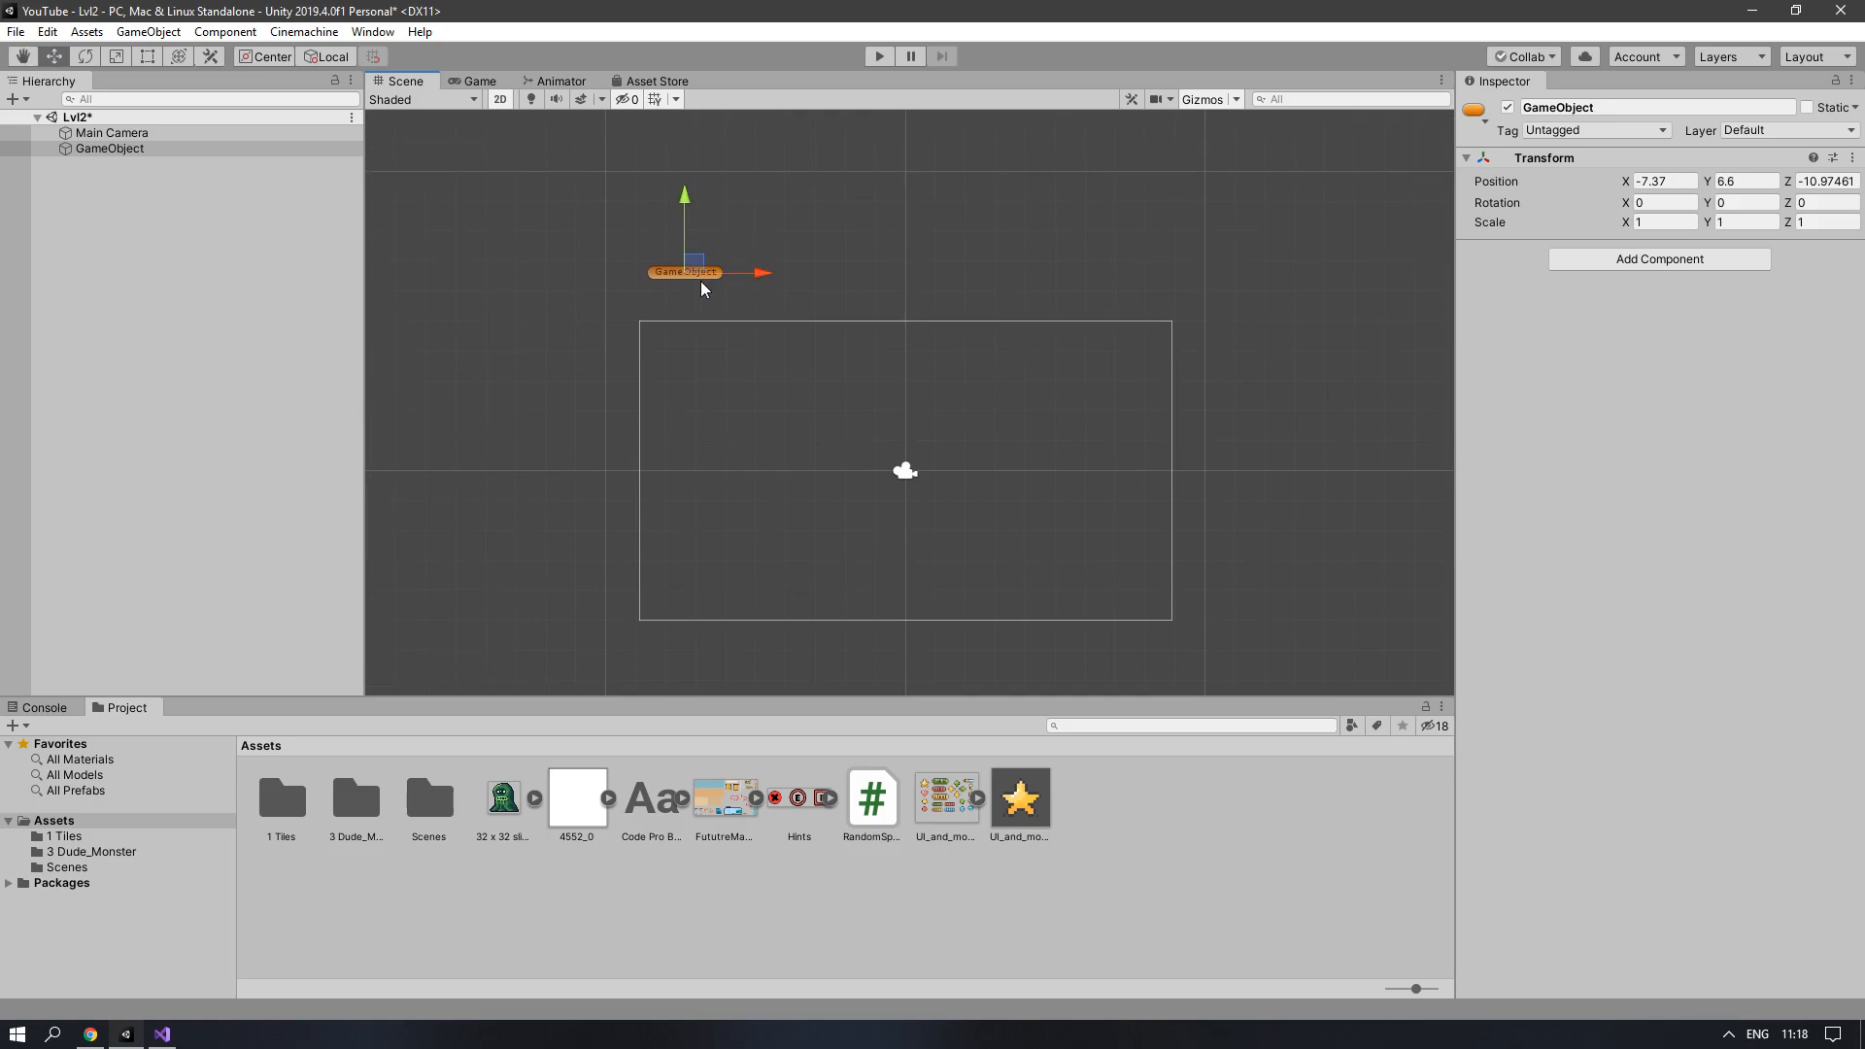
Step: Copy the GameObject's X position and enter it as the first Random.Range argument, -7.37f, in Visual Studio
{"action": "left_click", "coordinate": [1660, 180]}
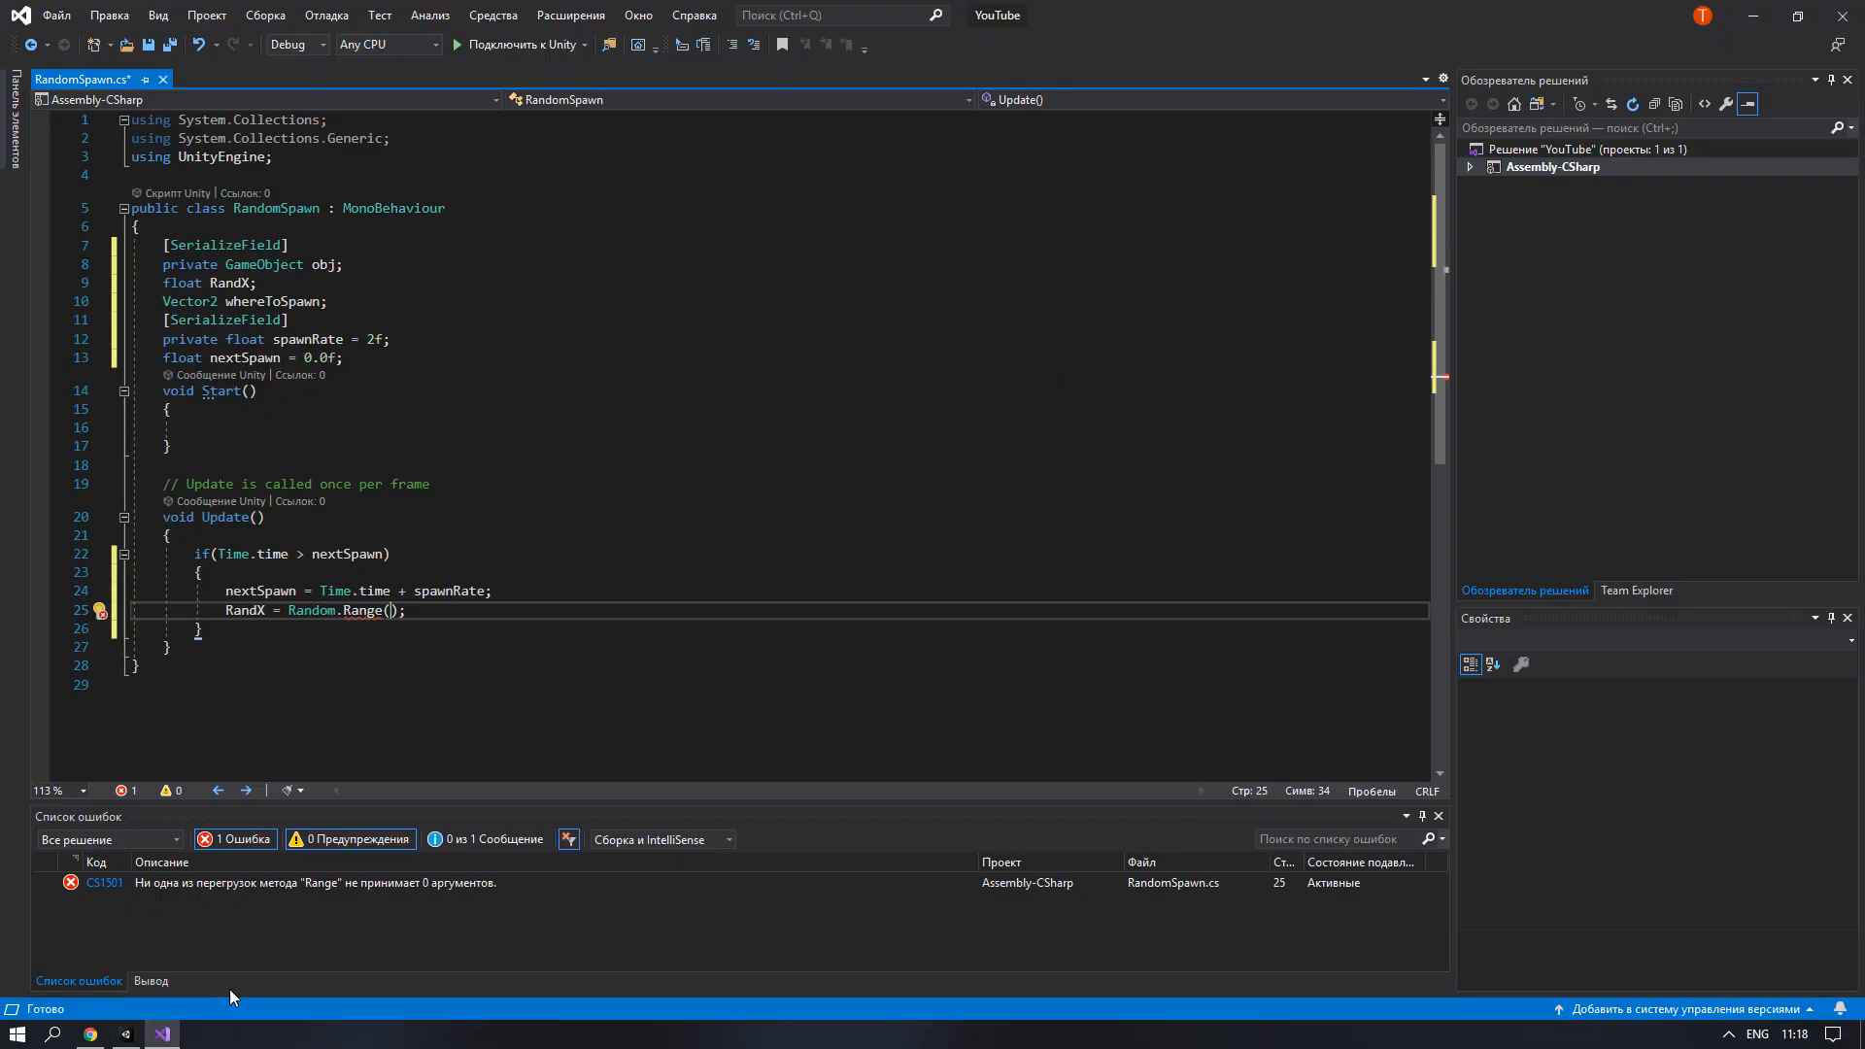
{"action": "type", "text": "-7.37"}
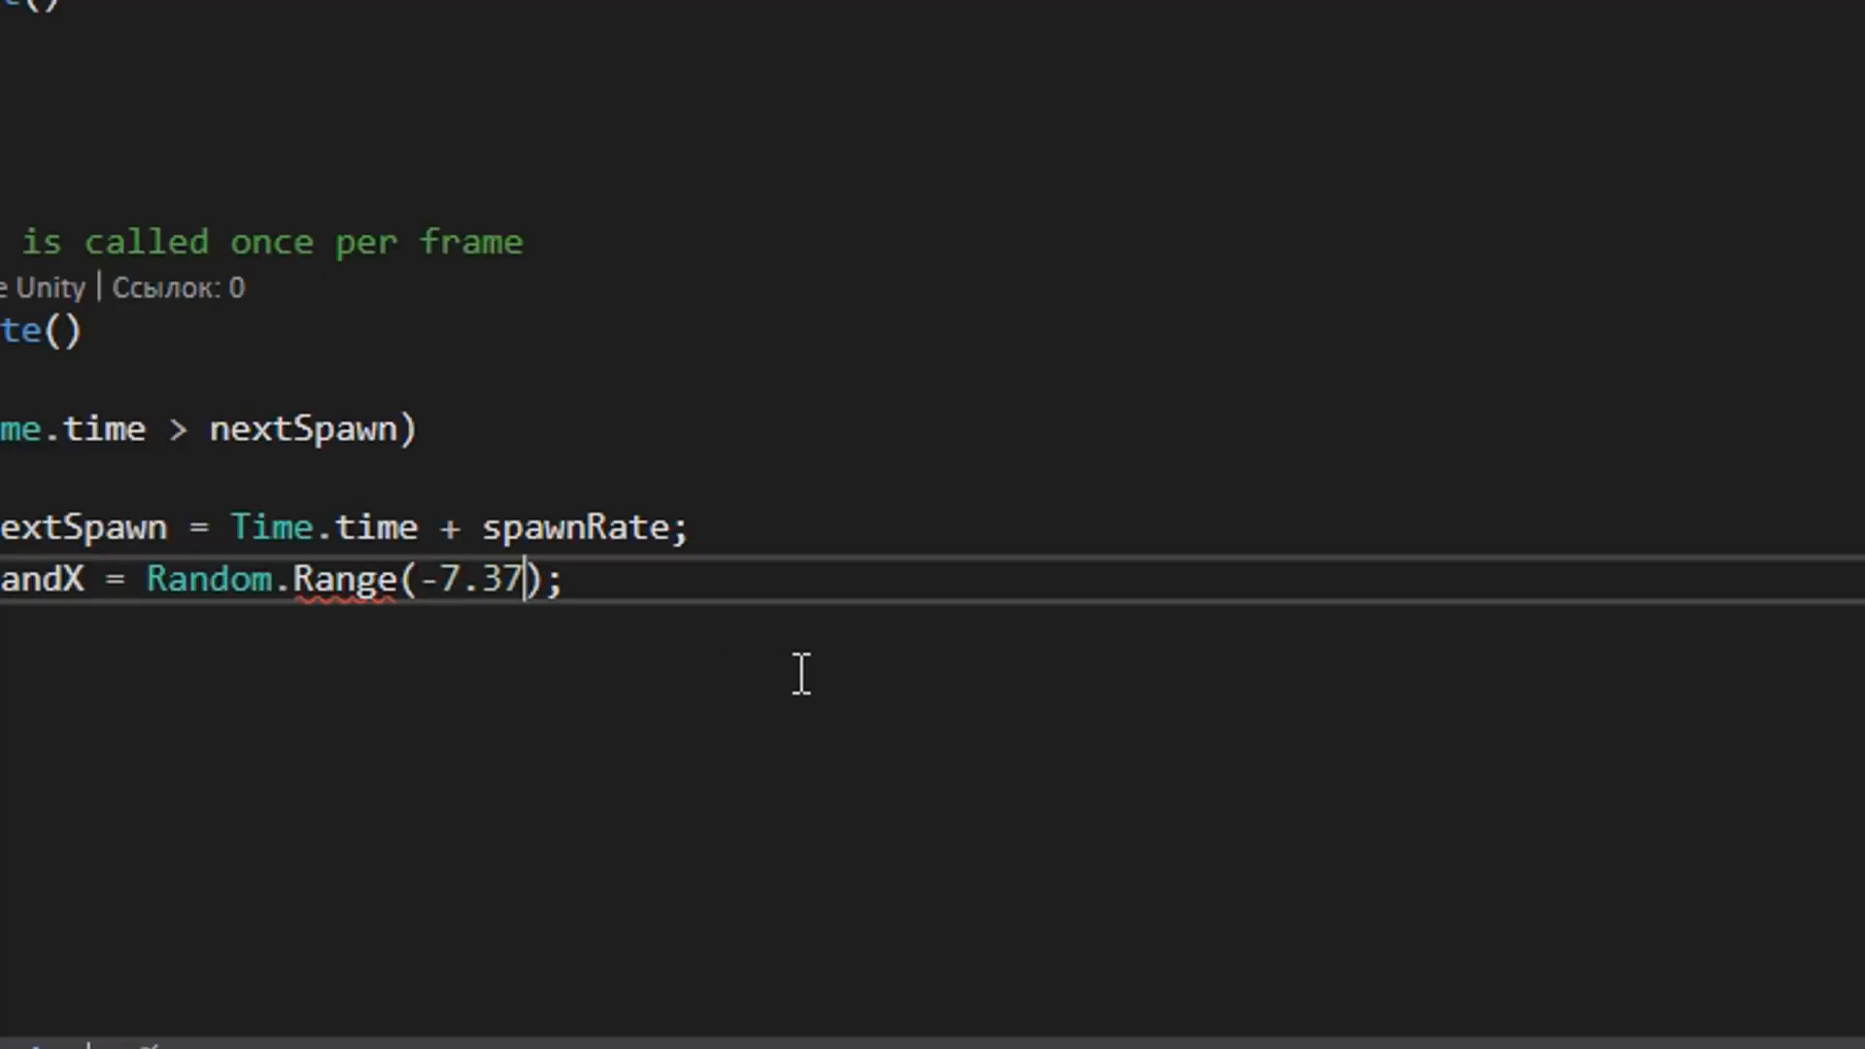
{"action": "type", "text": "f,"}
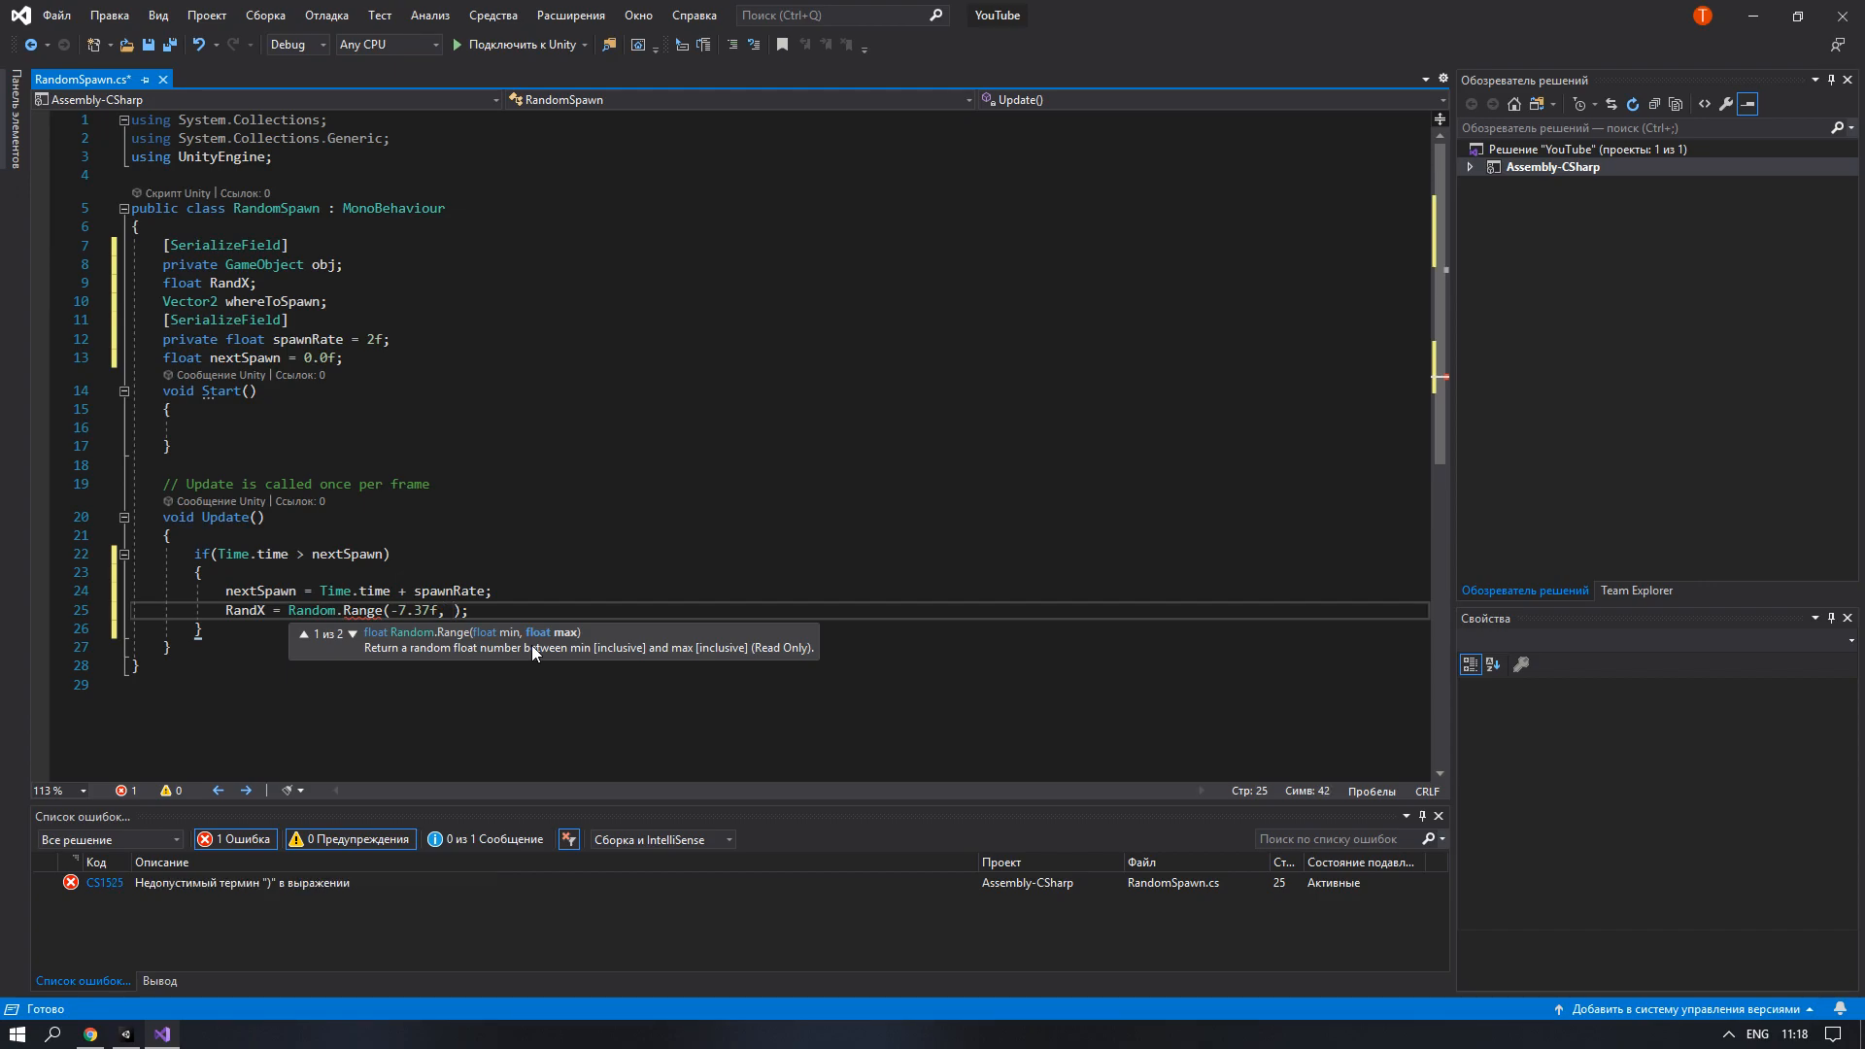
Step: Move the GameObject right to about X 7.57 in Unity and enter 7.57f as the second Random.Range argument in Visual Studio
{"action": "left_click", "coordinate": [140, 1036]}
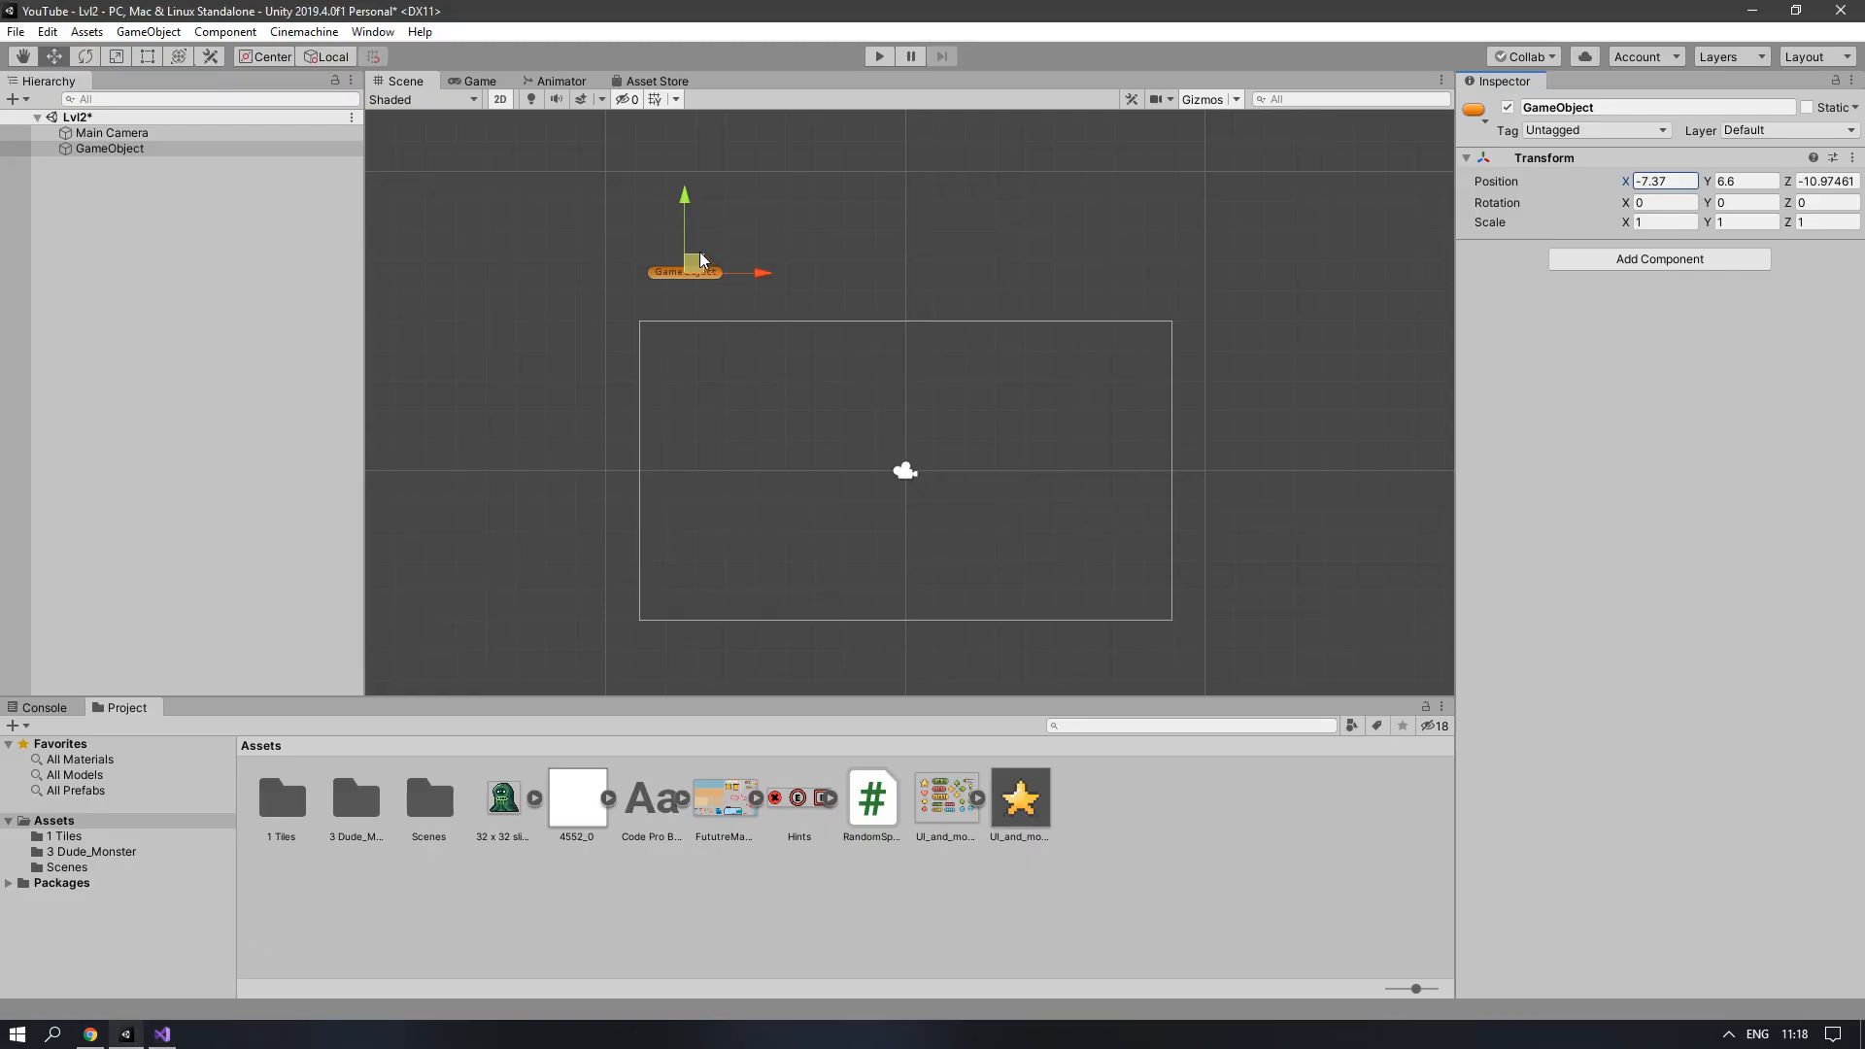
{"action": "left_click_drag", "start_coordinate": [760, 276], "coordinate": [1204, 289]}
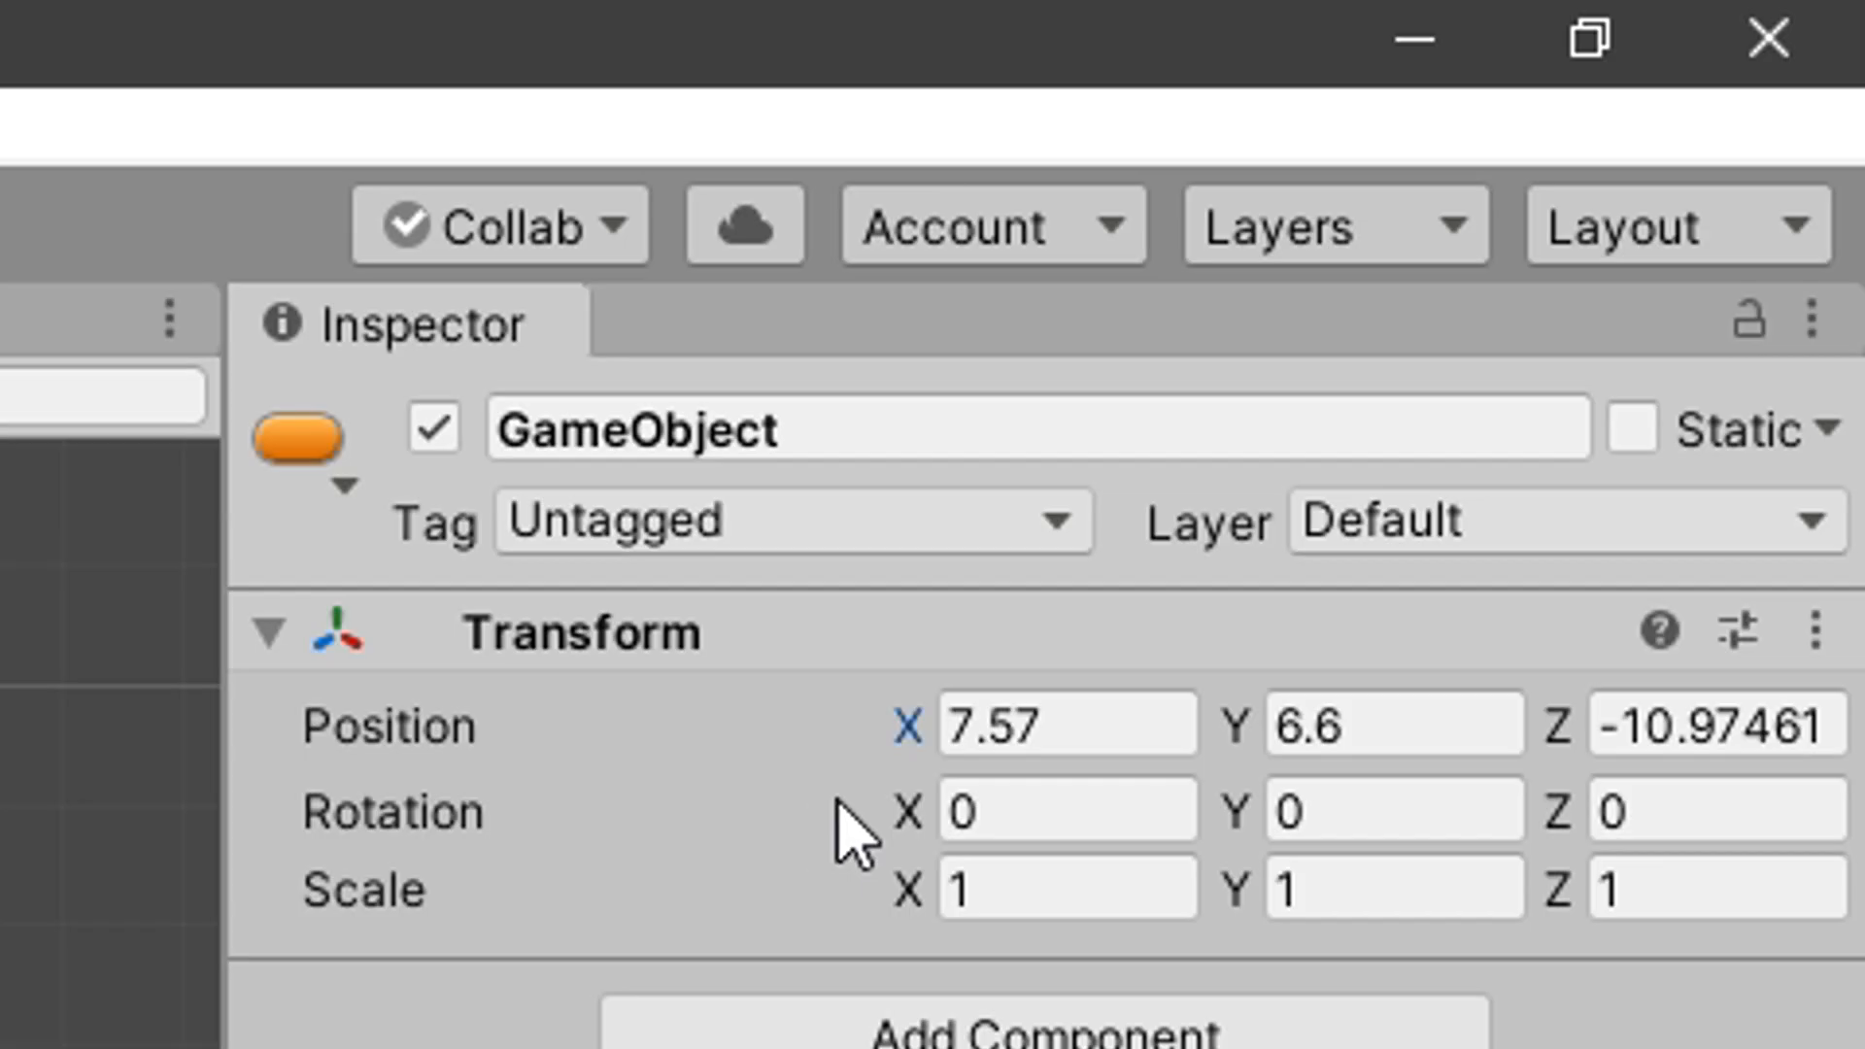
{"action": "left_click", "coordinate": [1666, 179]}
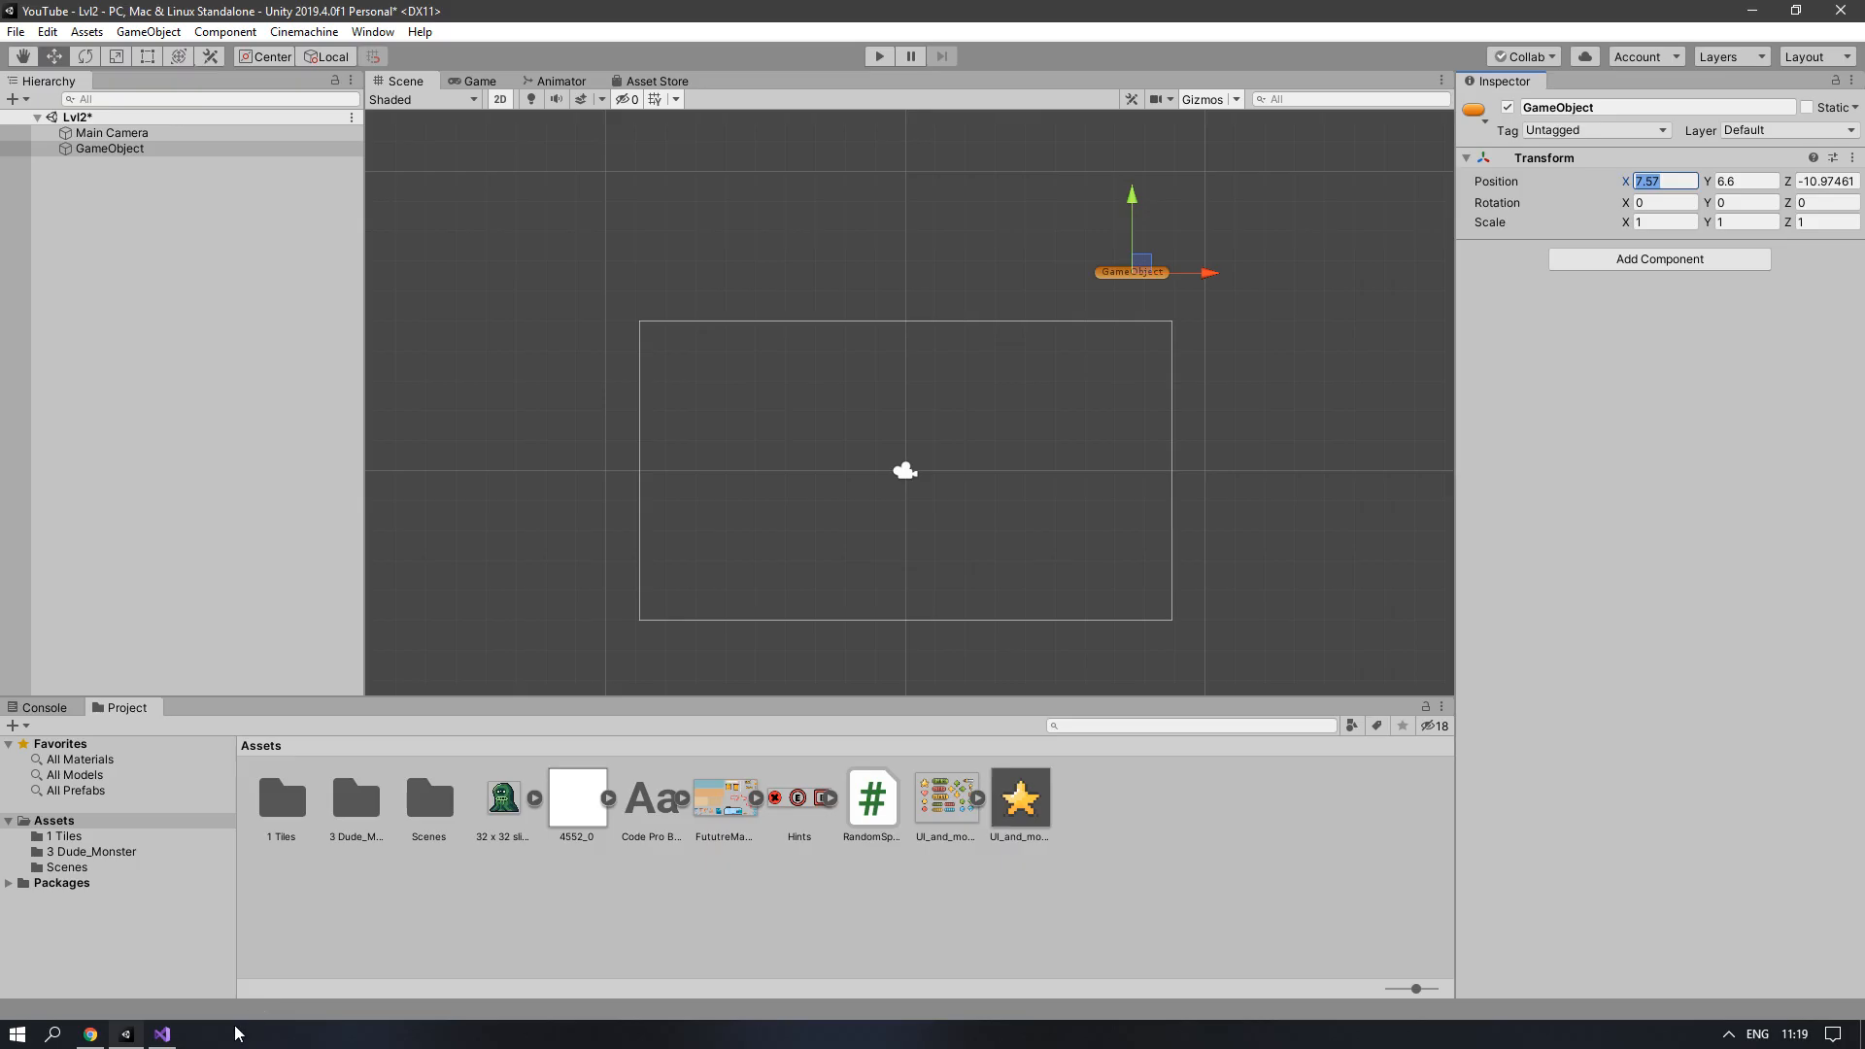
{"action": "left_click", "coordinate": [162, 1033]}
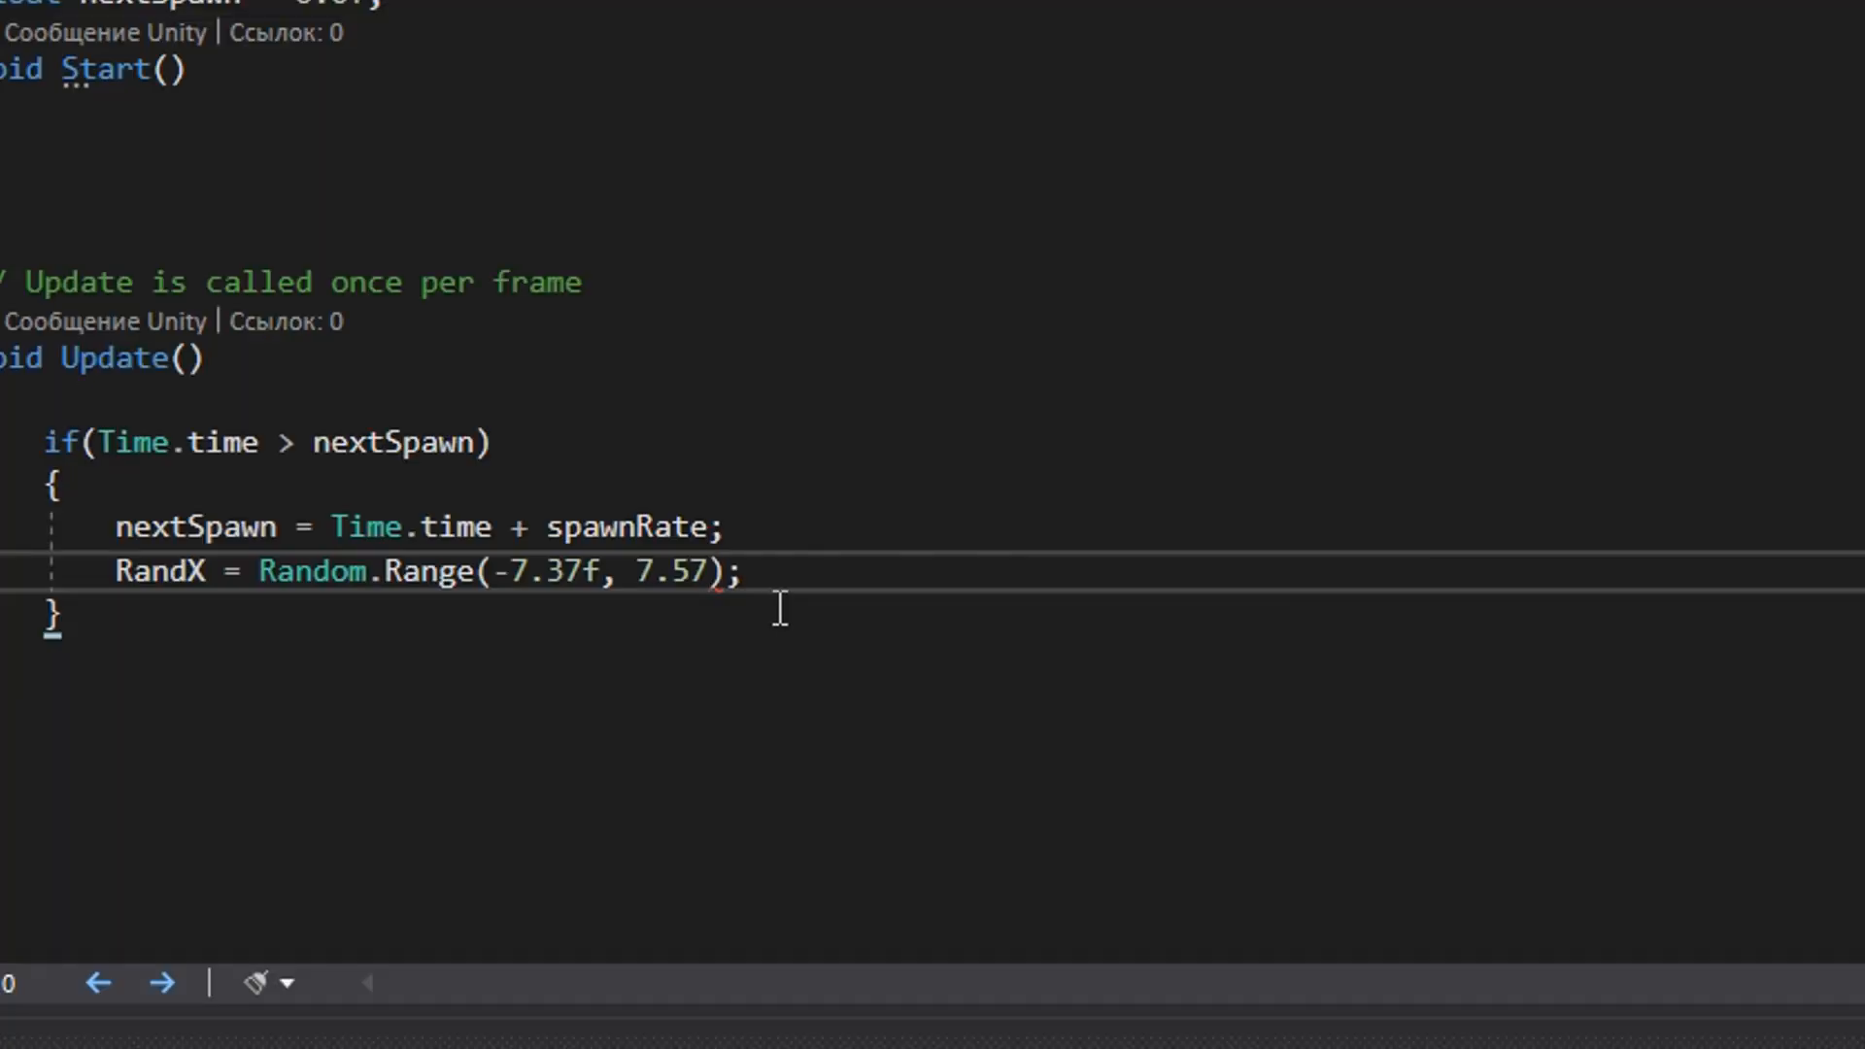
{"action": "type", "text": "f"}
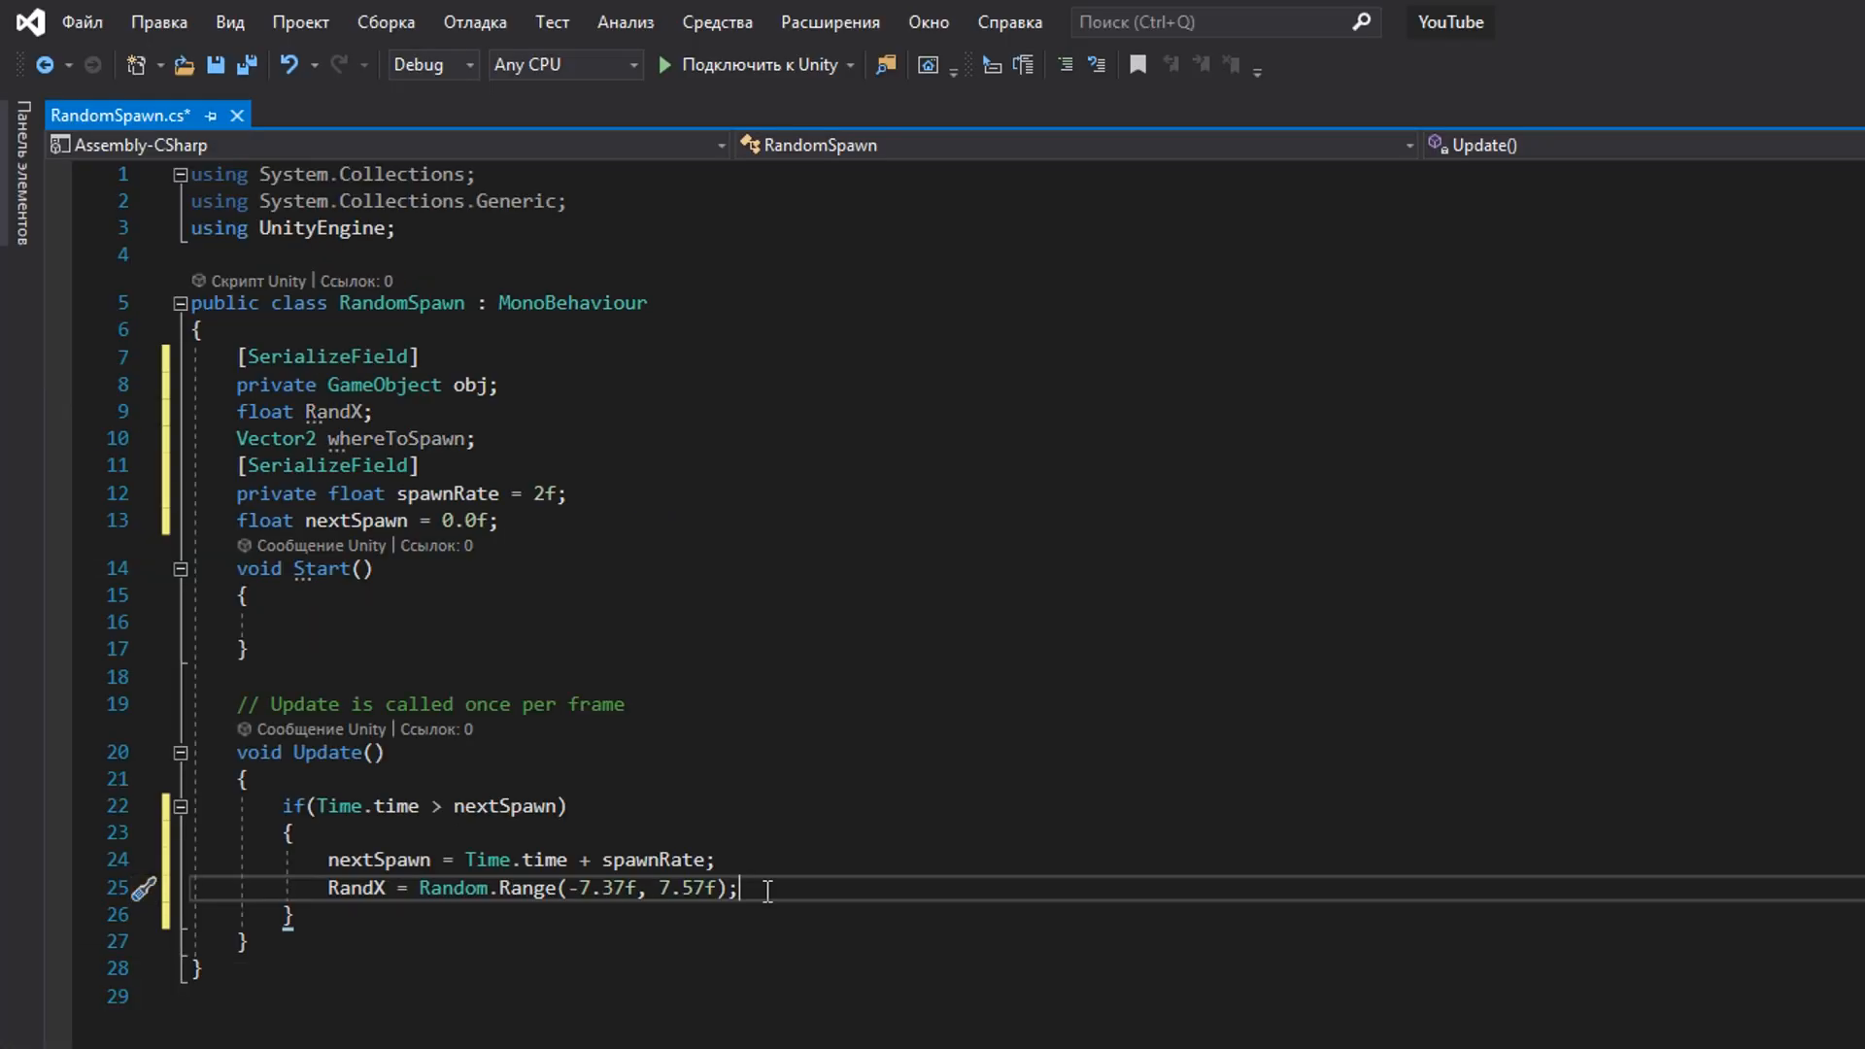
Step: Below the RandX line, add whereToSpawn = new Vector2(RandX, transform.position.y);
{"action": "key", "text": "Return"}
{"action": "type", "text": "where"}
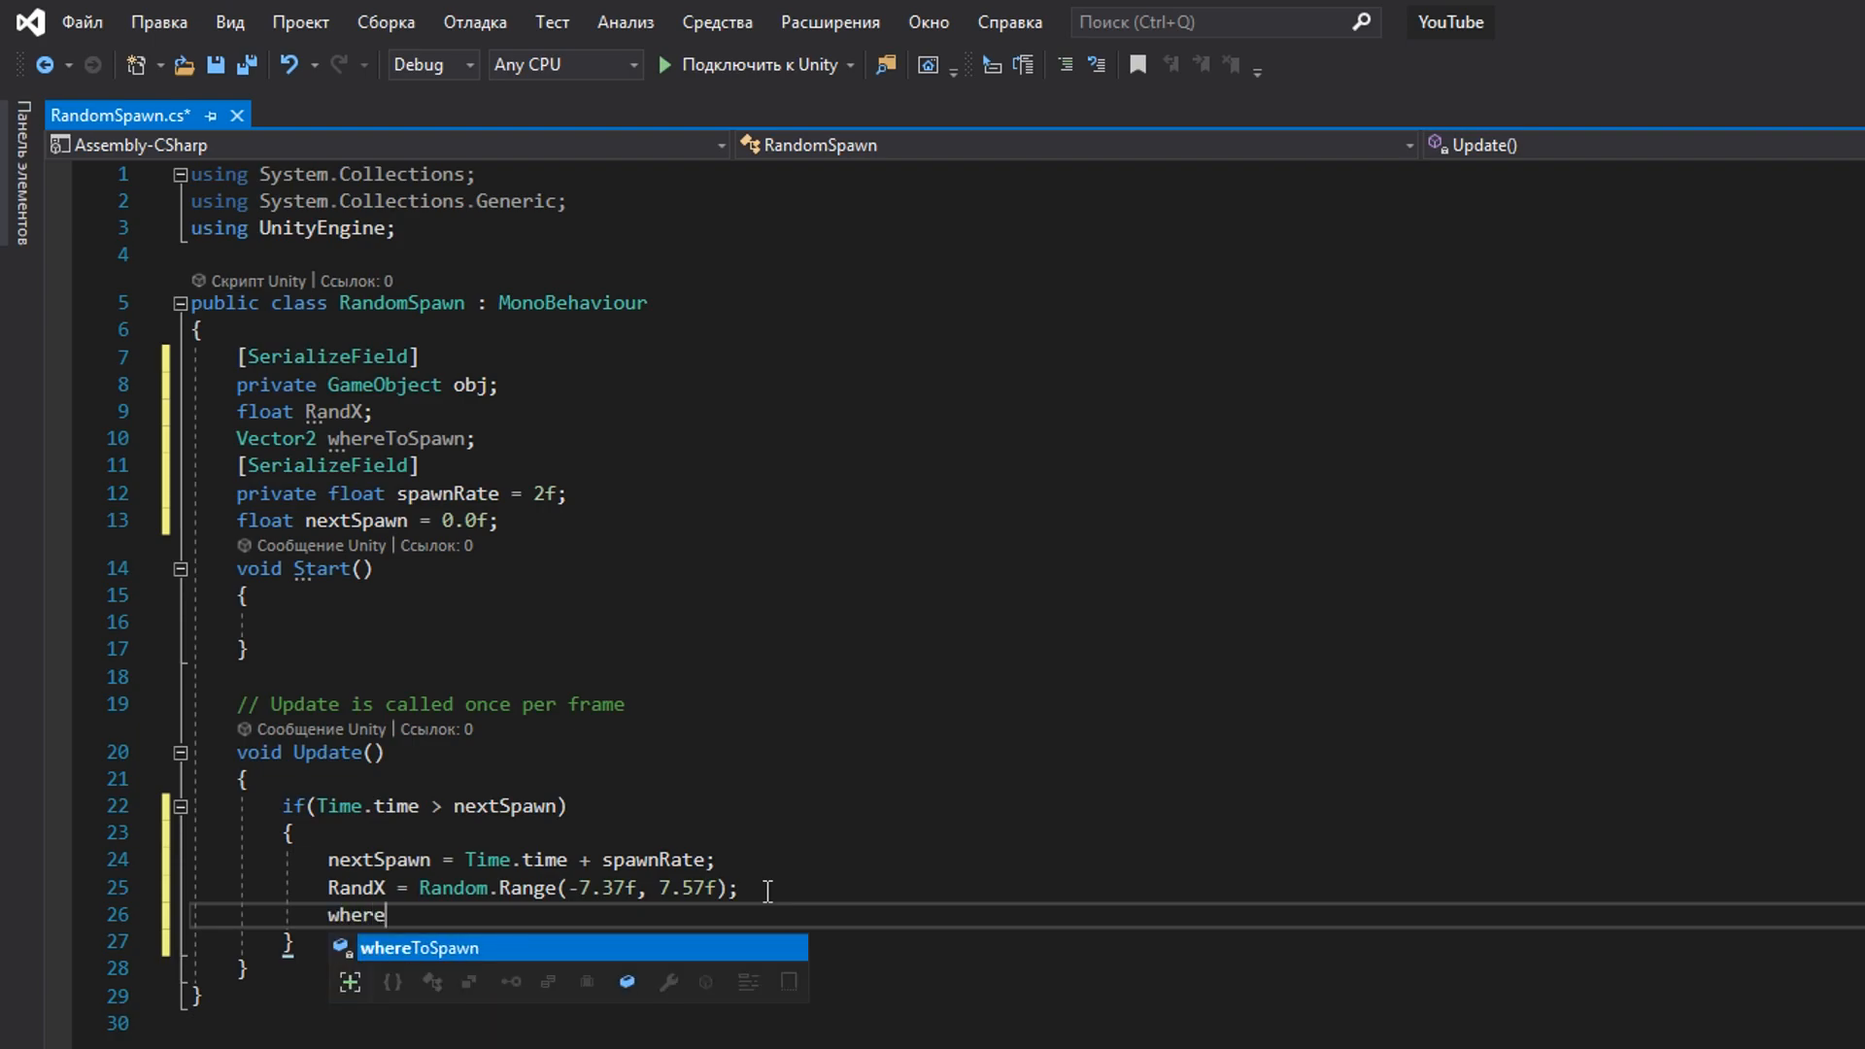
{"action": "type", "text": "ToSpawn = new "}
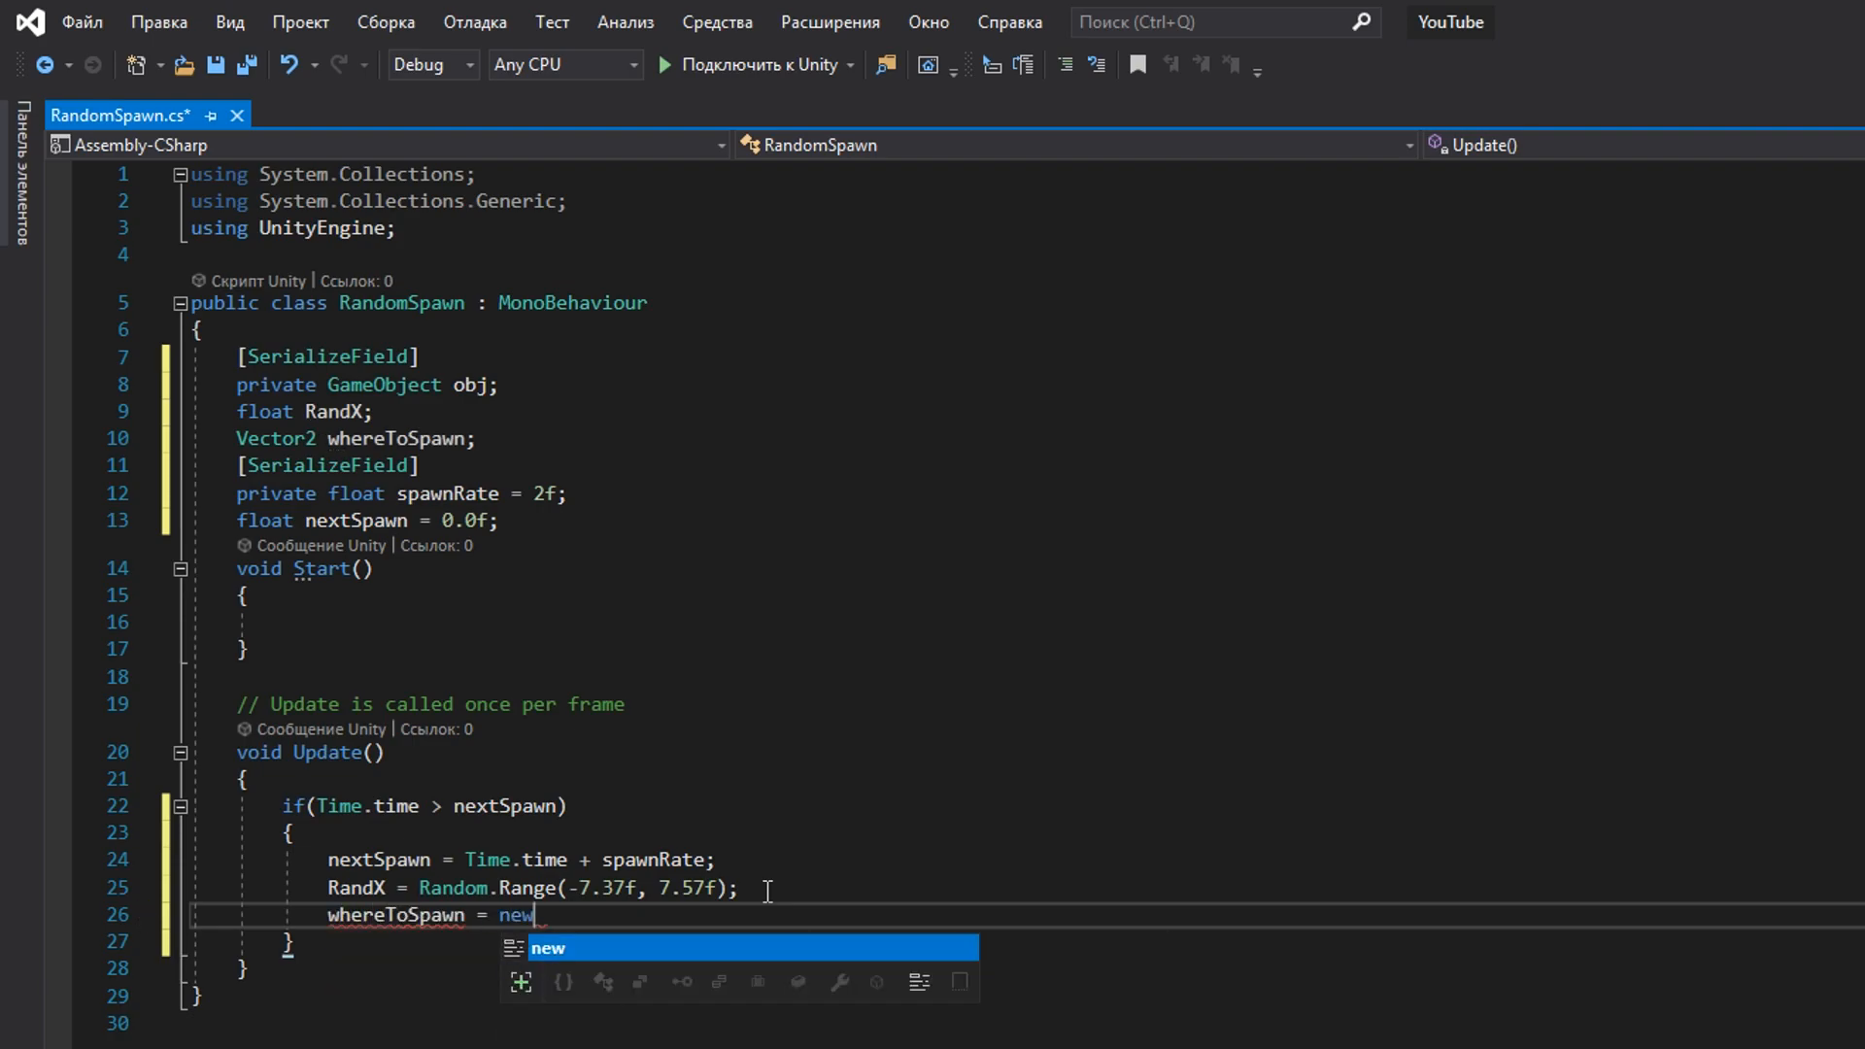
{"action": "type", "text": "Vec"}
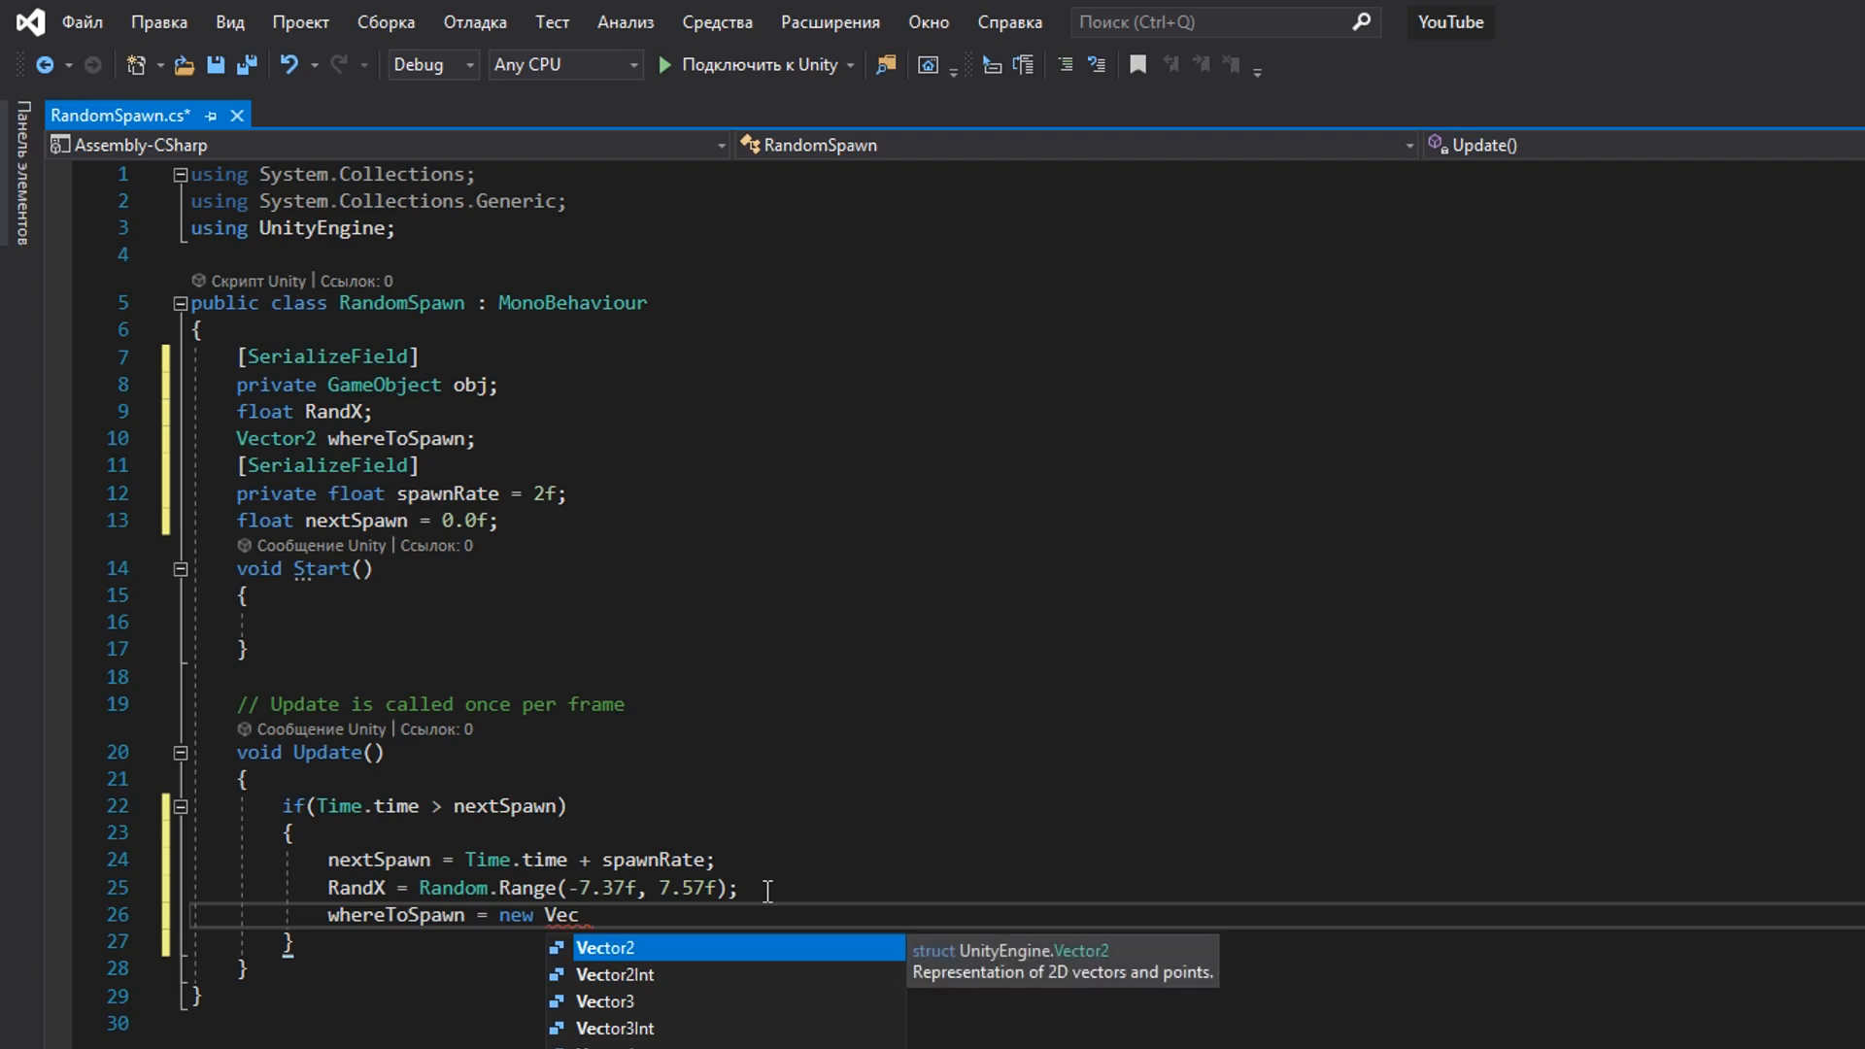
{"action": "type", "text": "tor2(ra"}
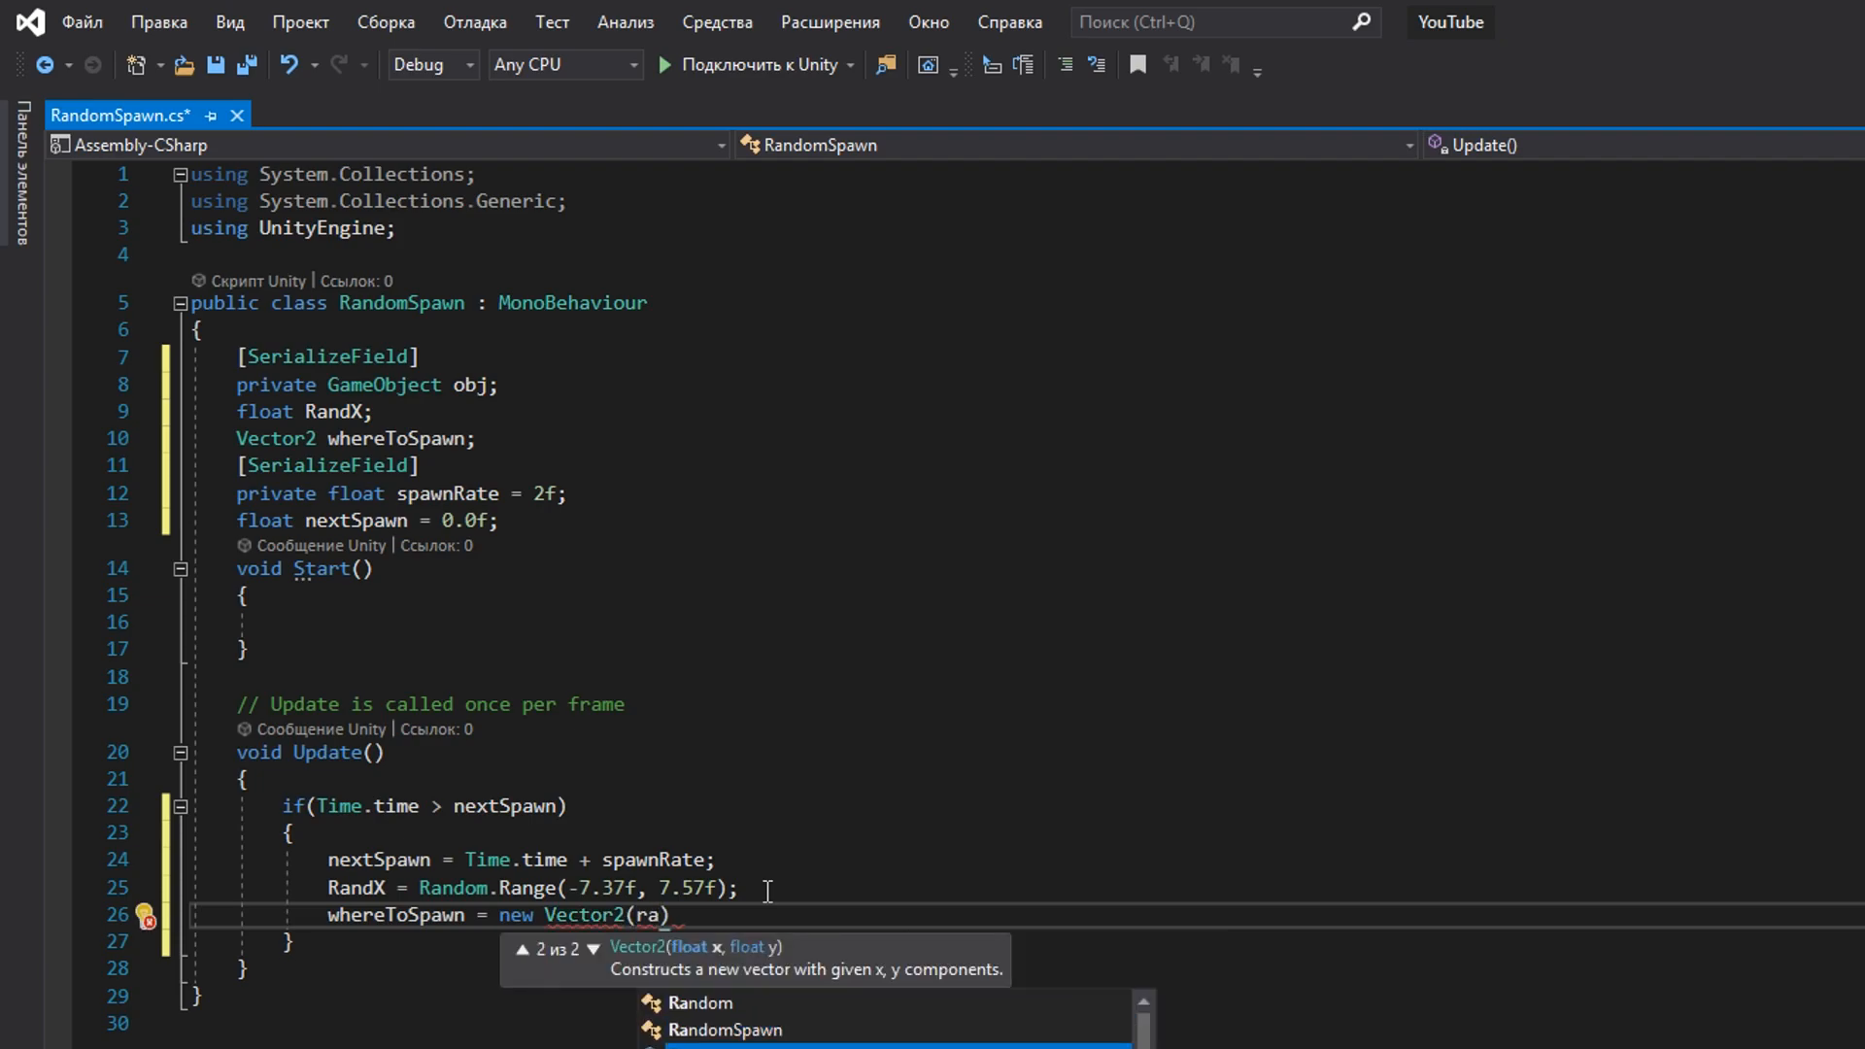
{"action": "type", "text": "ndX, transform.position."}
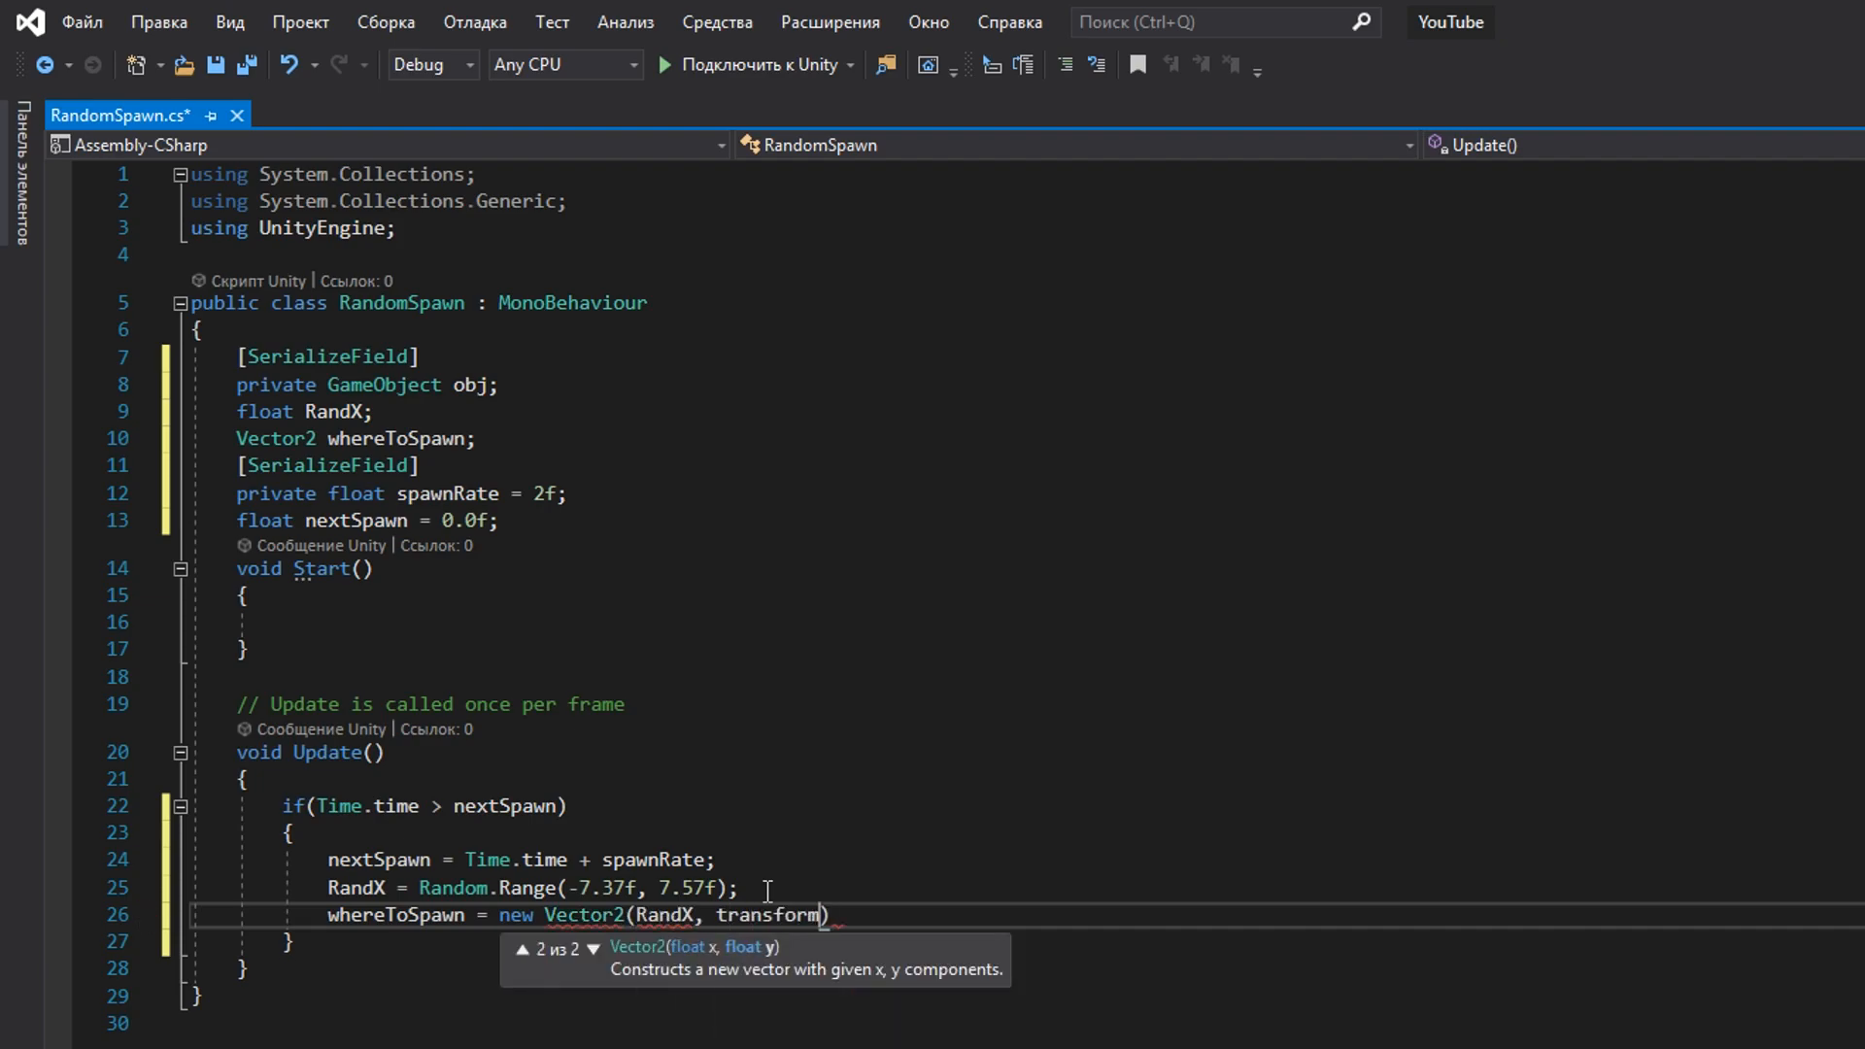
{"action": "type", "text": "y);"}
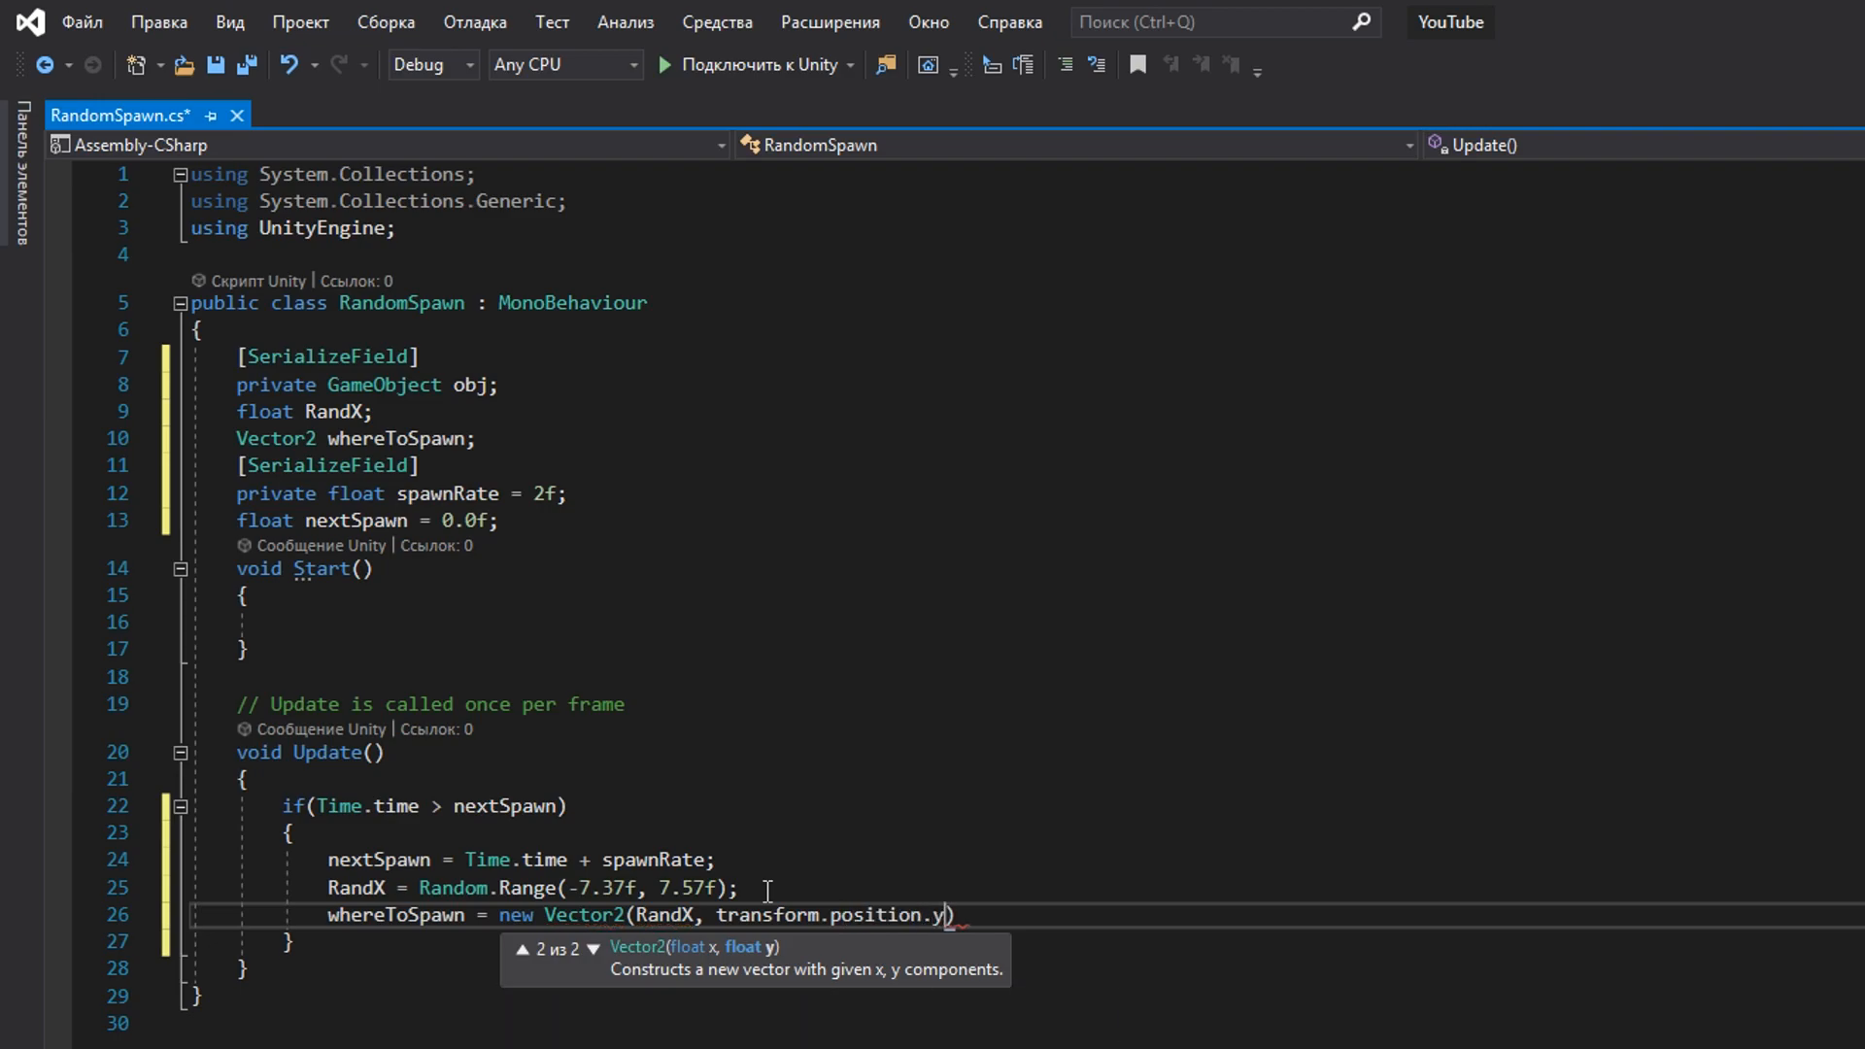
{"action": "key", "text": "Return"}
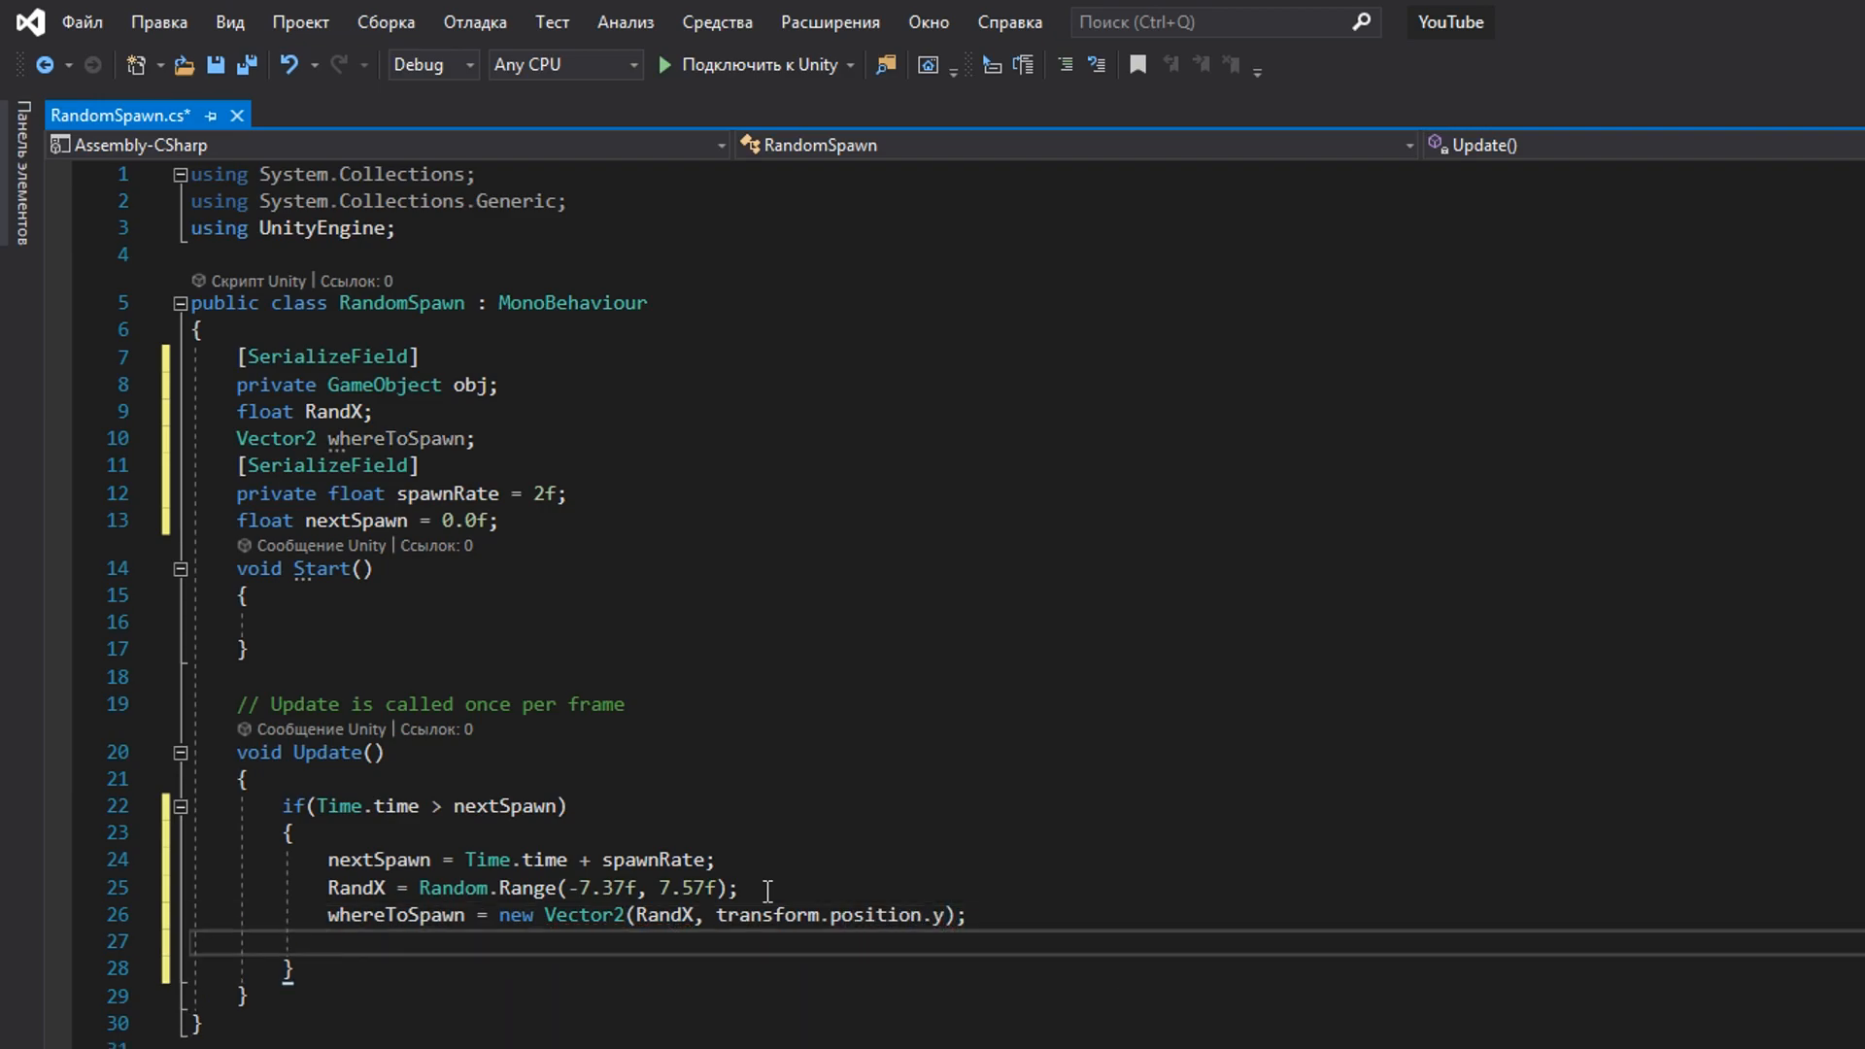
{"action": "type", "text": "ide"}
{"action": "key", "text": "BackSpace"}
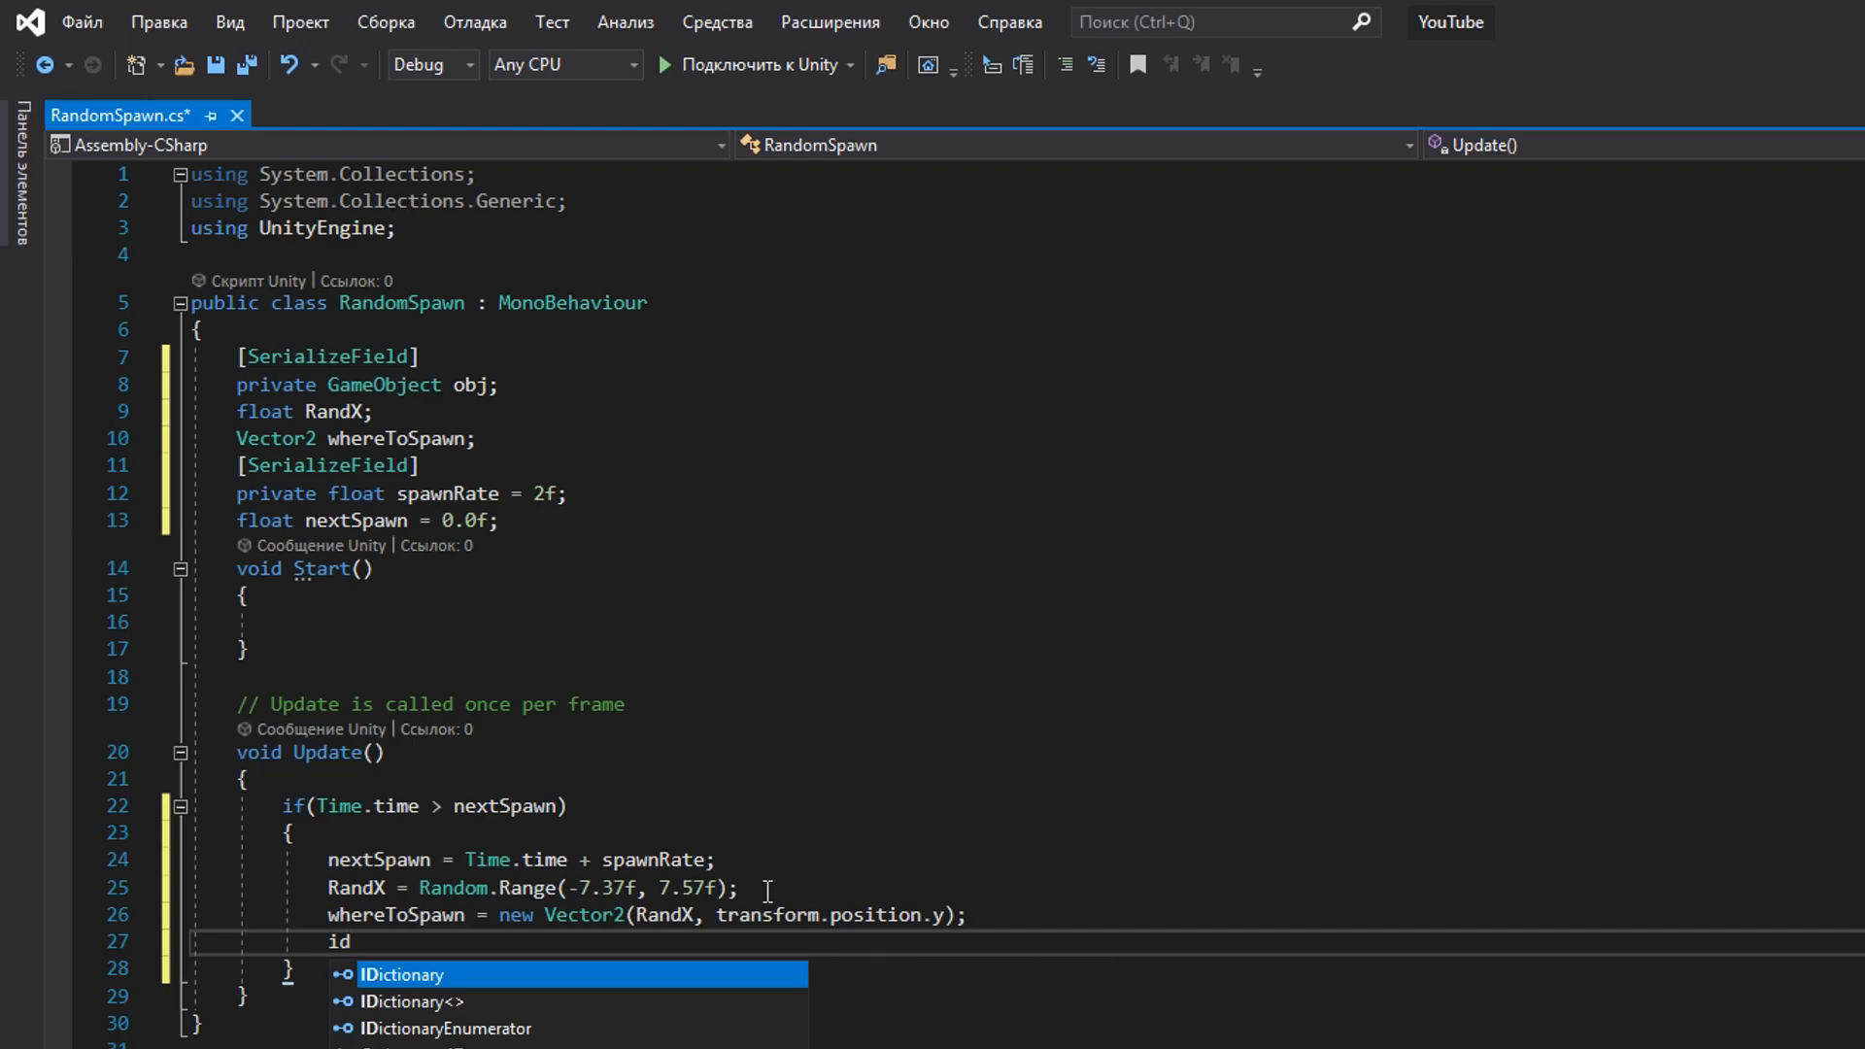
{"action": "key", "text": "BackSpace"}
{"action": "key", "text": "BackSpace"}
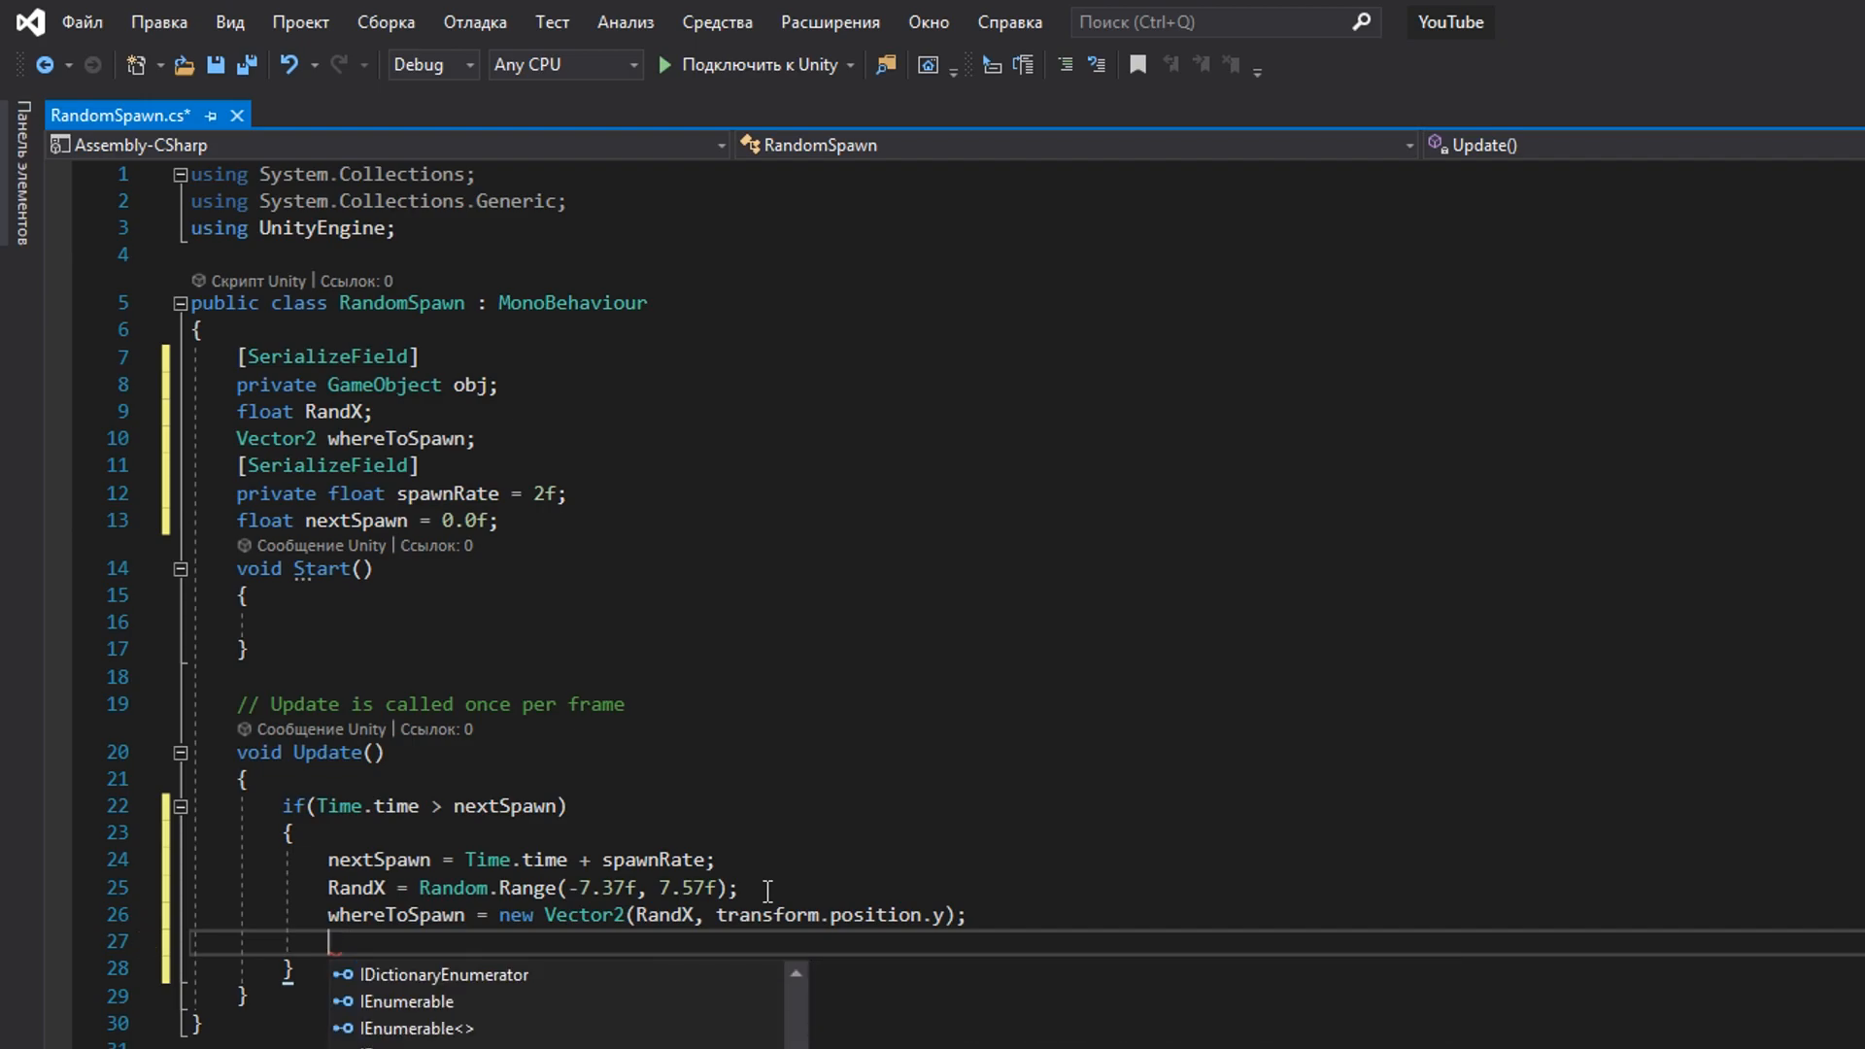
Step: On the line below whereToSpawn, add Instantiate(obj, whereToSpawn, Quaternion.identity); and save the script
{"action": "type", "text": "In"}
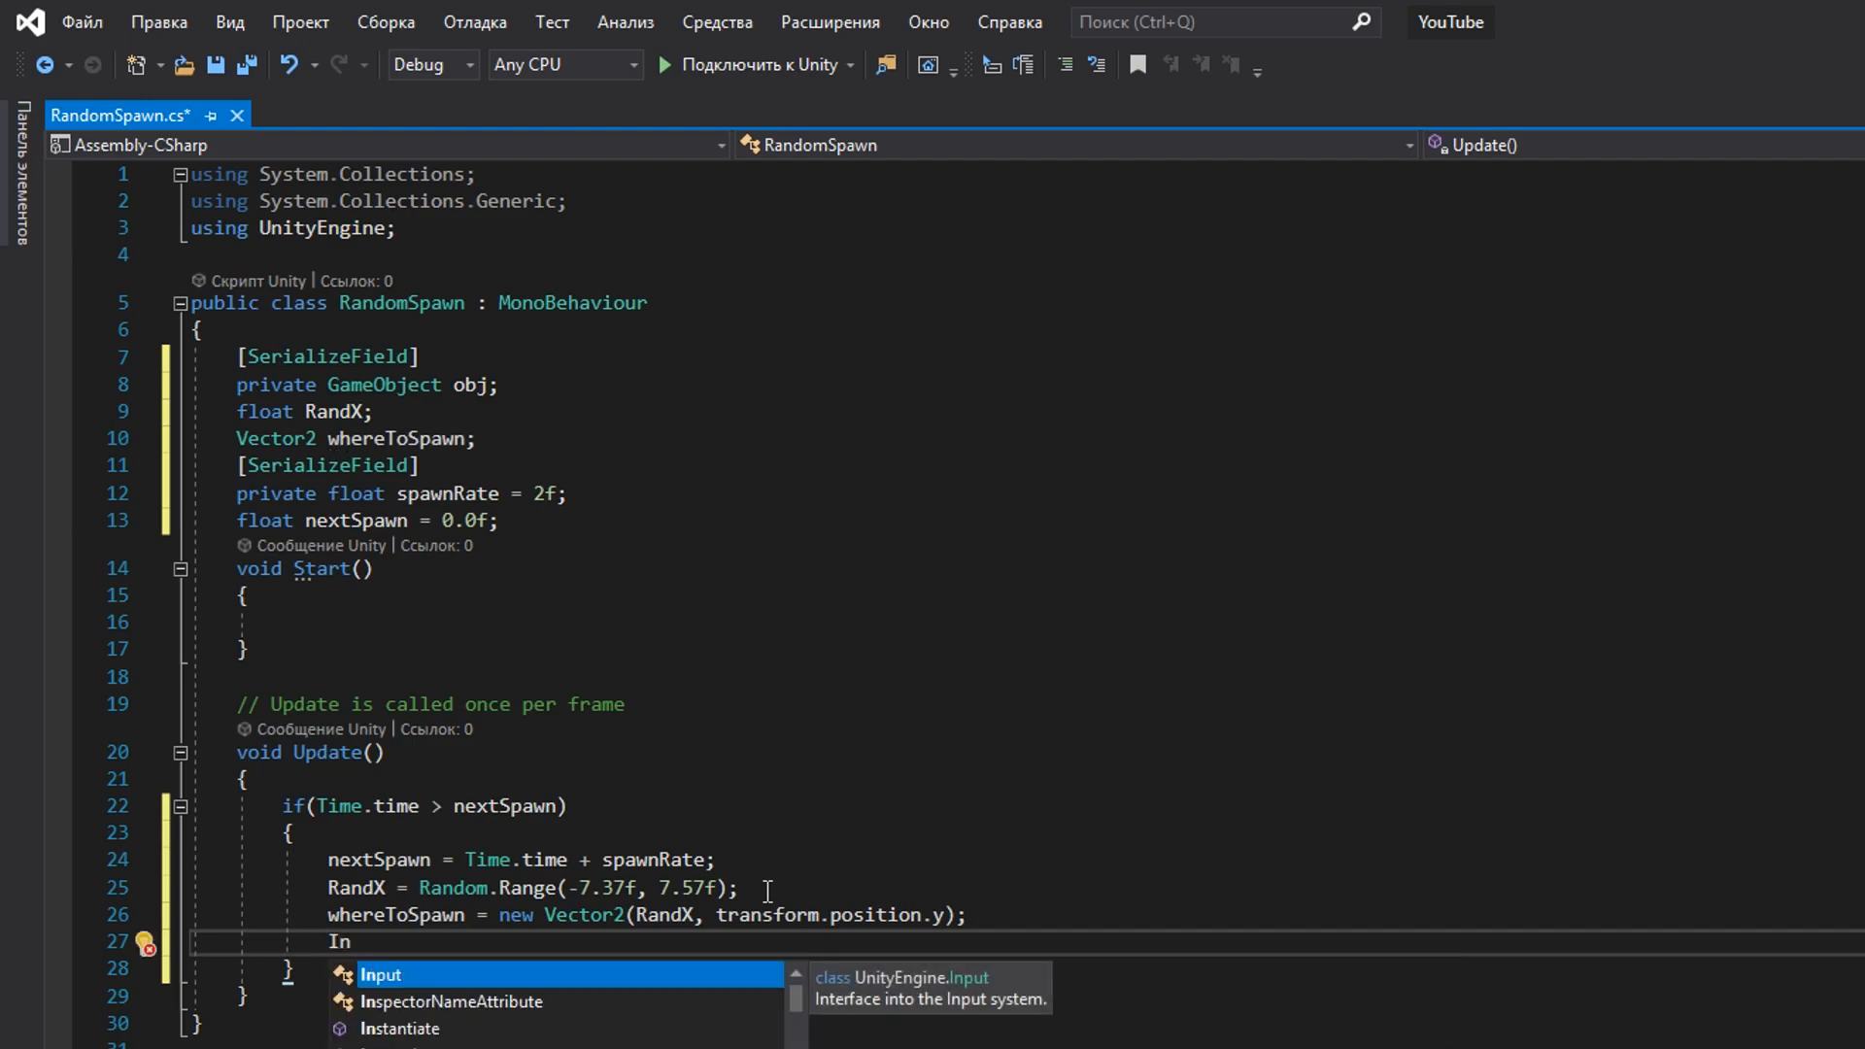
{"action": "key", "text": "Down"}
{"action": "key", "text": "Tab"}
{"action": "key", "text": "ctrl+z"}
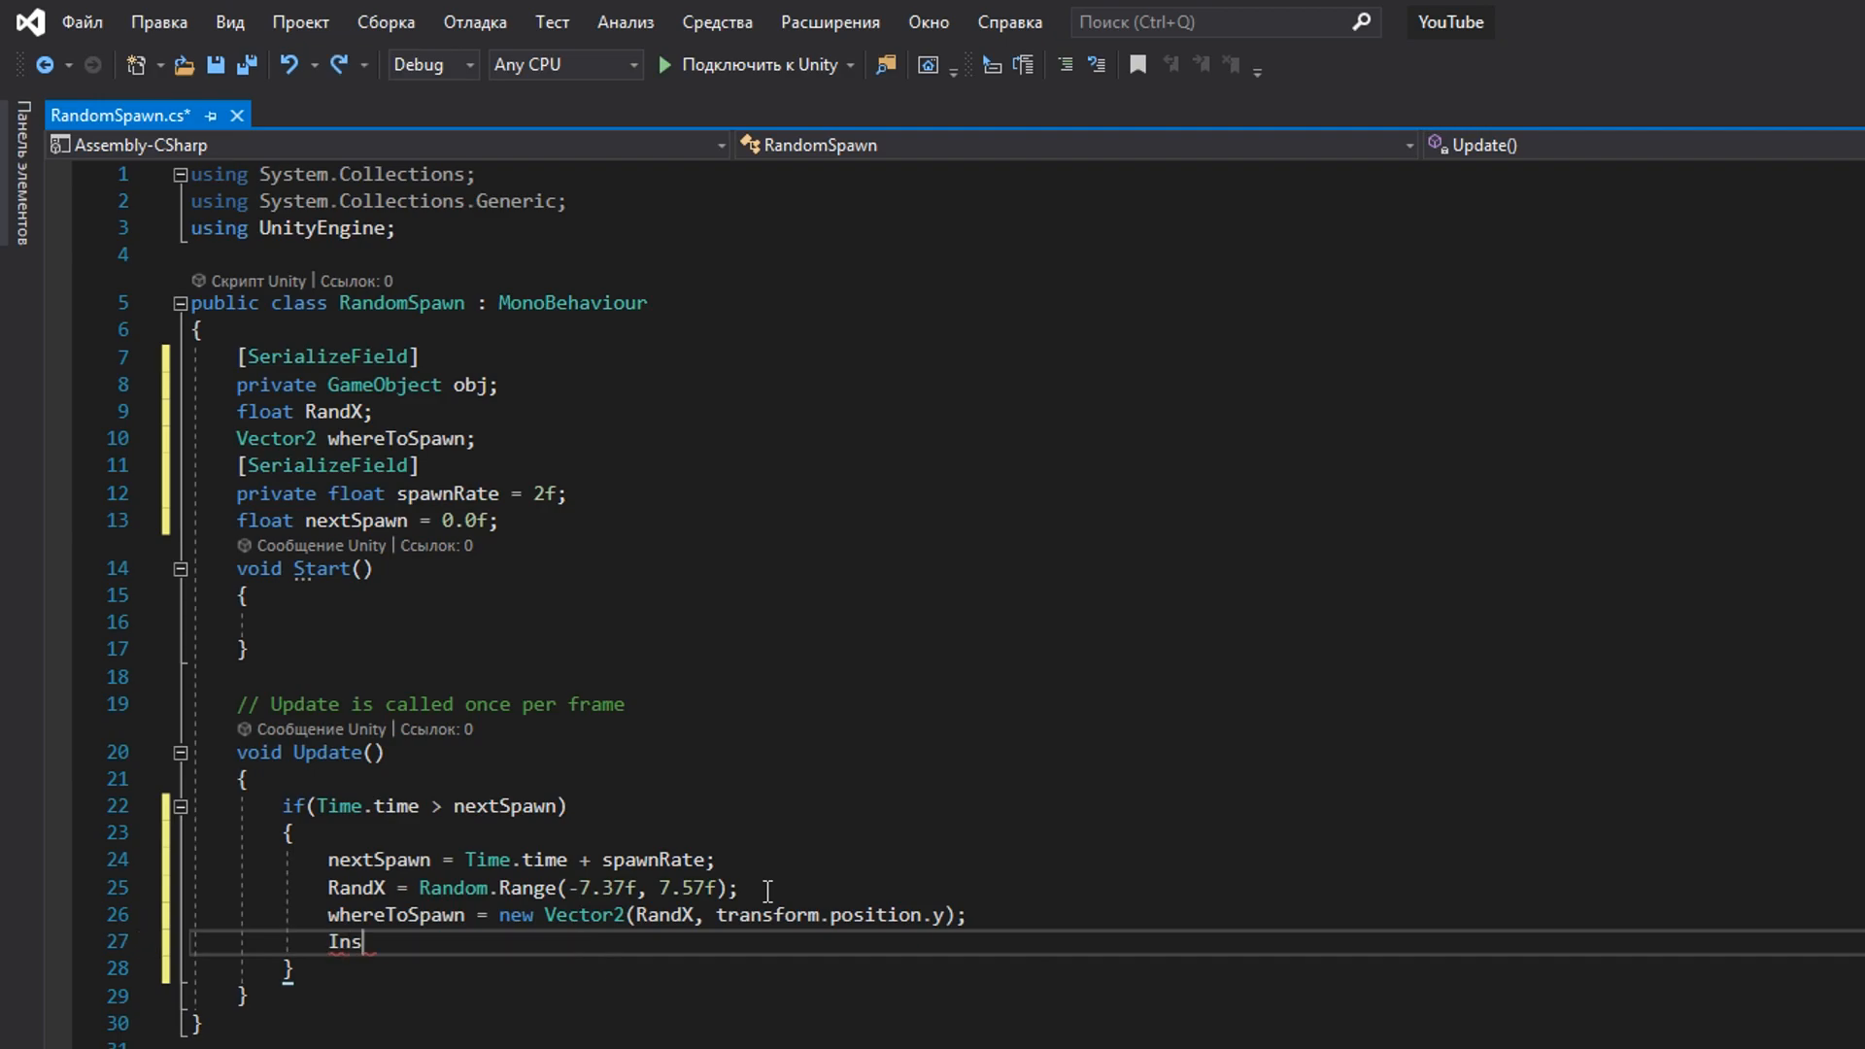
{"action": "type", "text": "ns"}
{"action": "key", "text": "Down"}
{"action": "type", "text": "("}
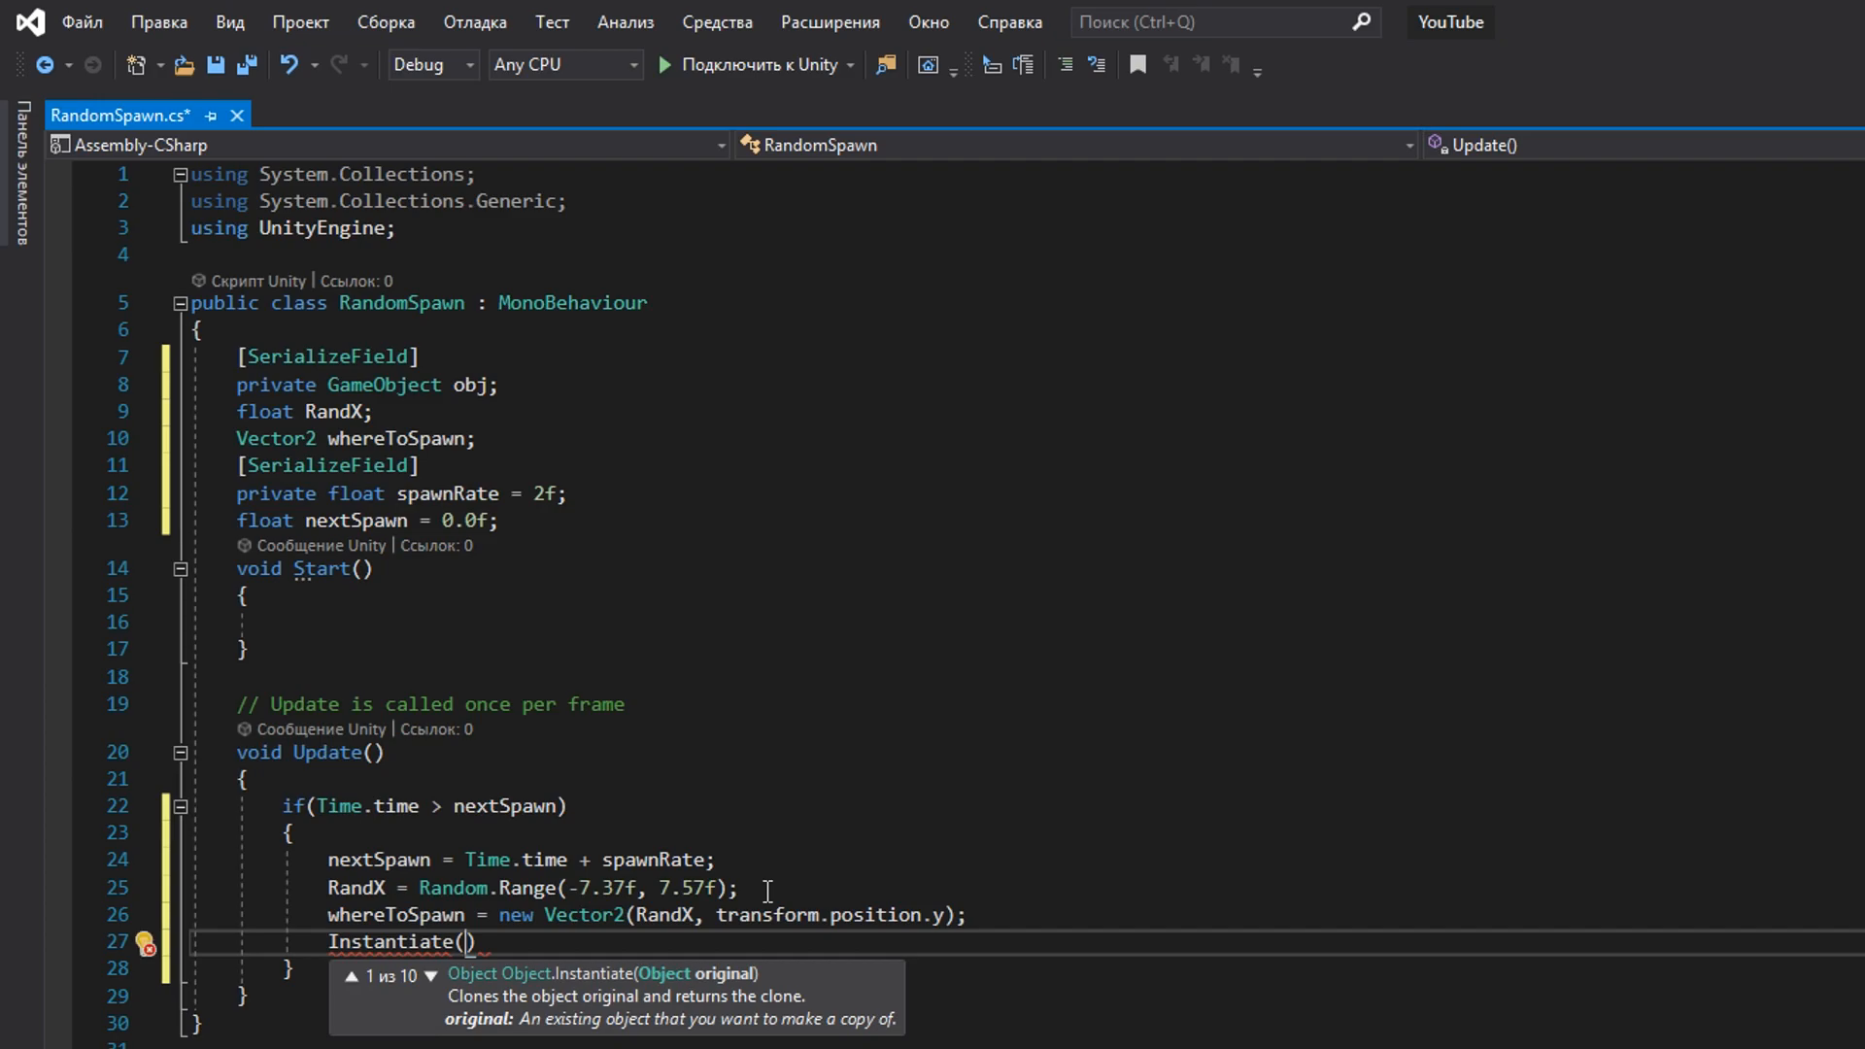
{"action": "type", "text": "obj,"}
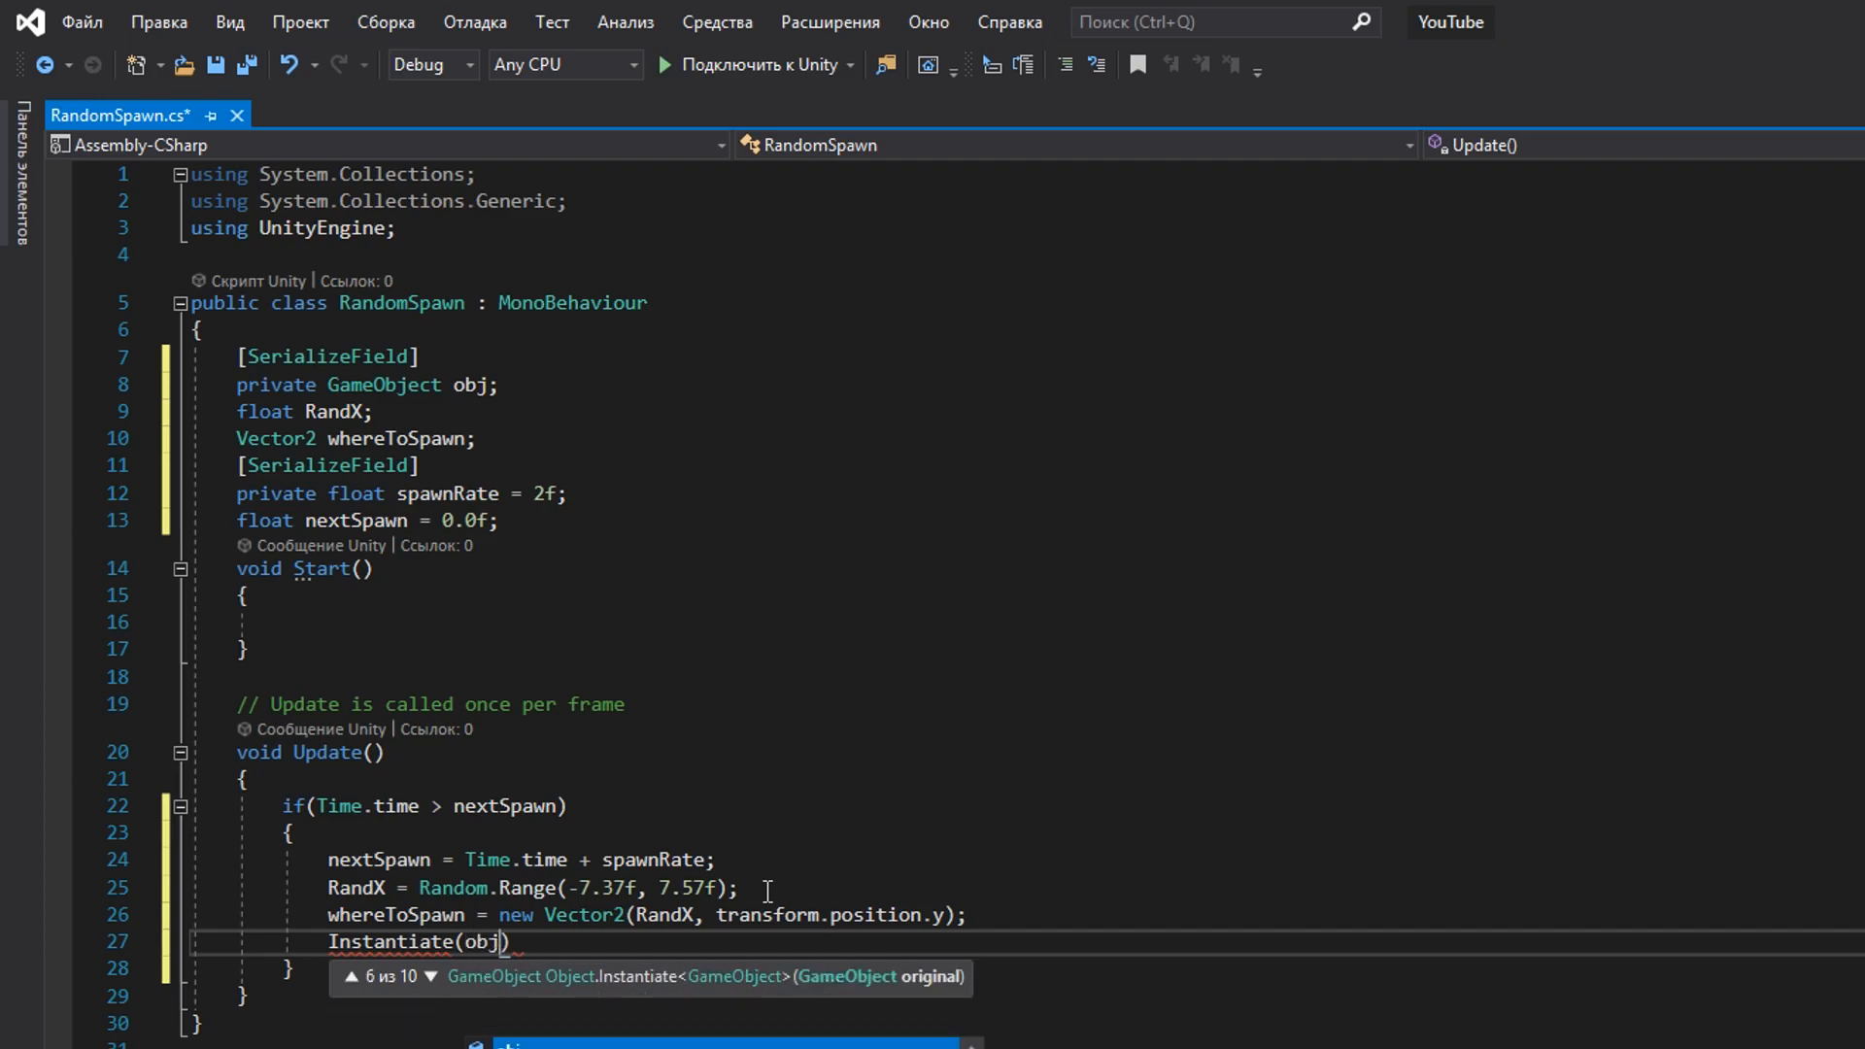
{"action": "type", "text": " wh"}
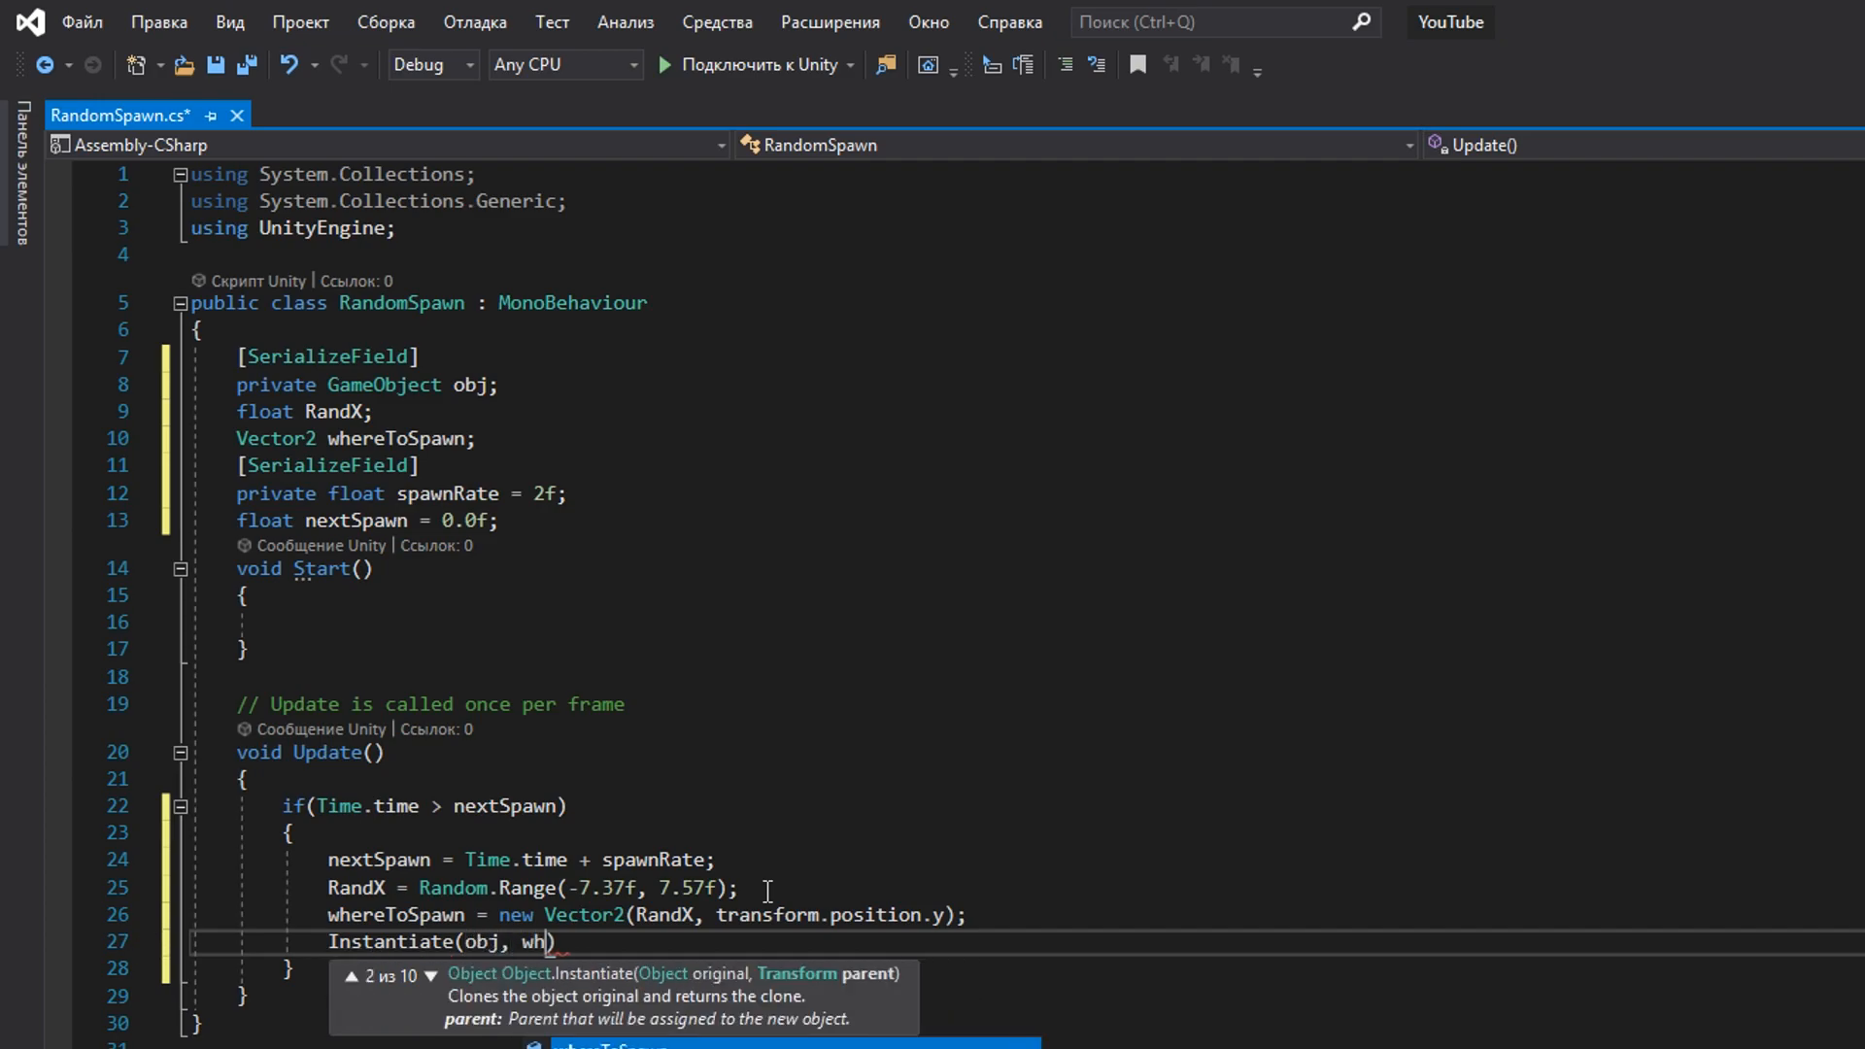
{"action": "type", "text": "ere"}
{"action": "key", "text": "Tab"}
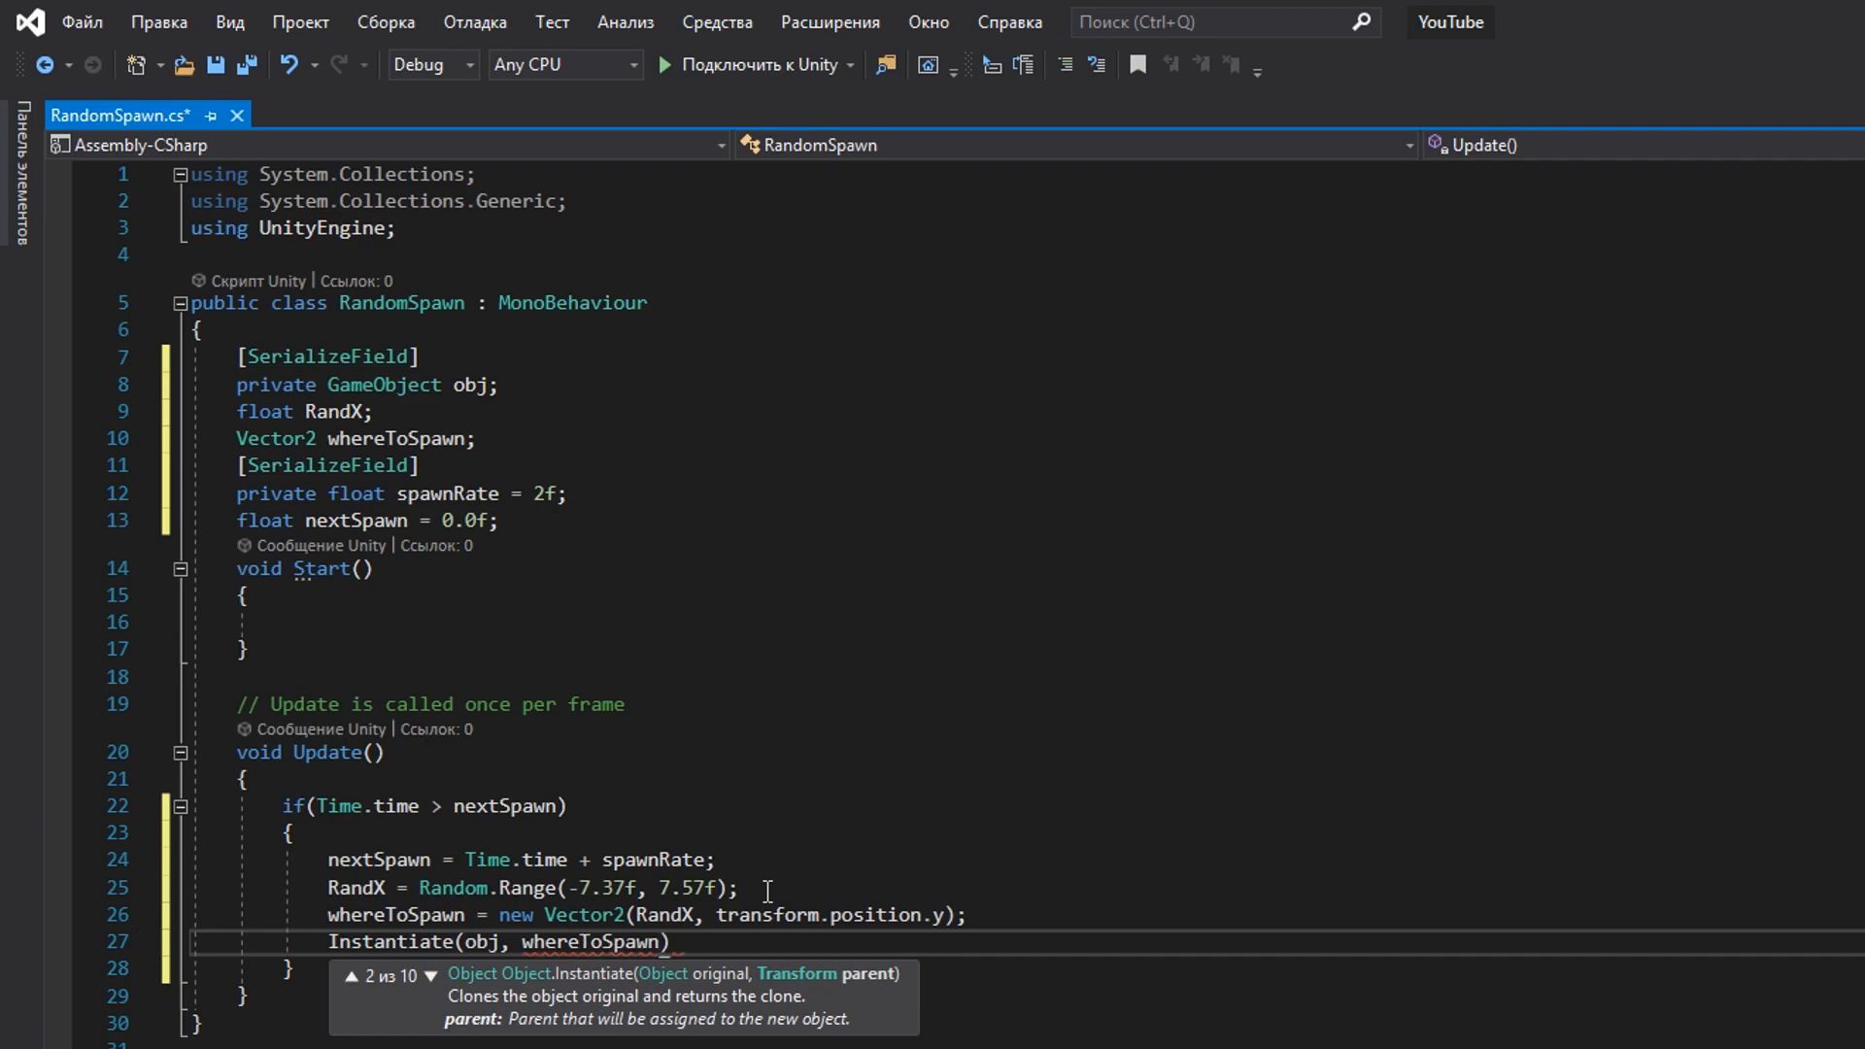
{"action": "type", "text": ", Quaternion.identity)"}
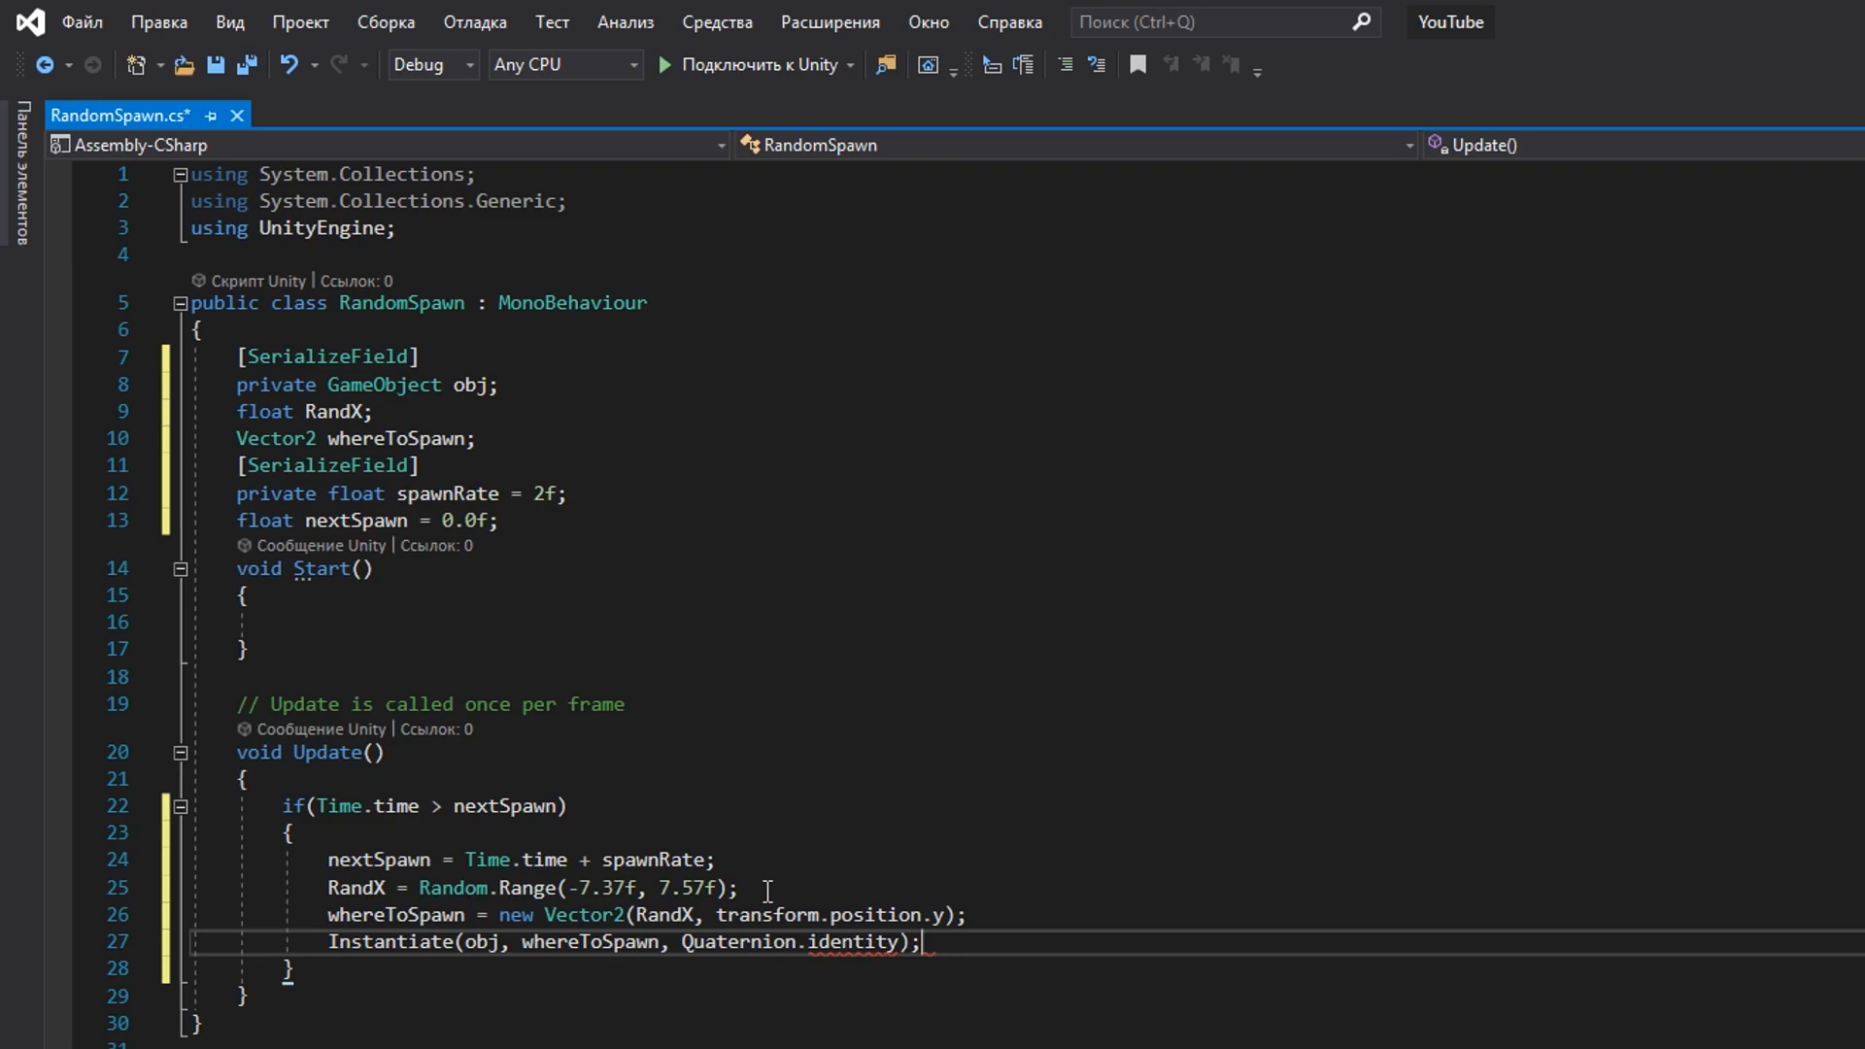
{"action": "left_click", "coordinate": [83, 27]}
{"action": "left_click", "coordinate": [202, 381]}
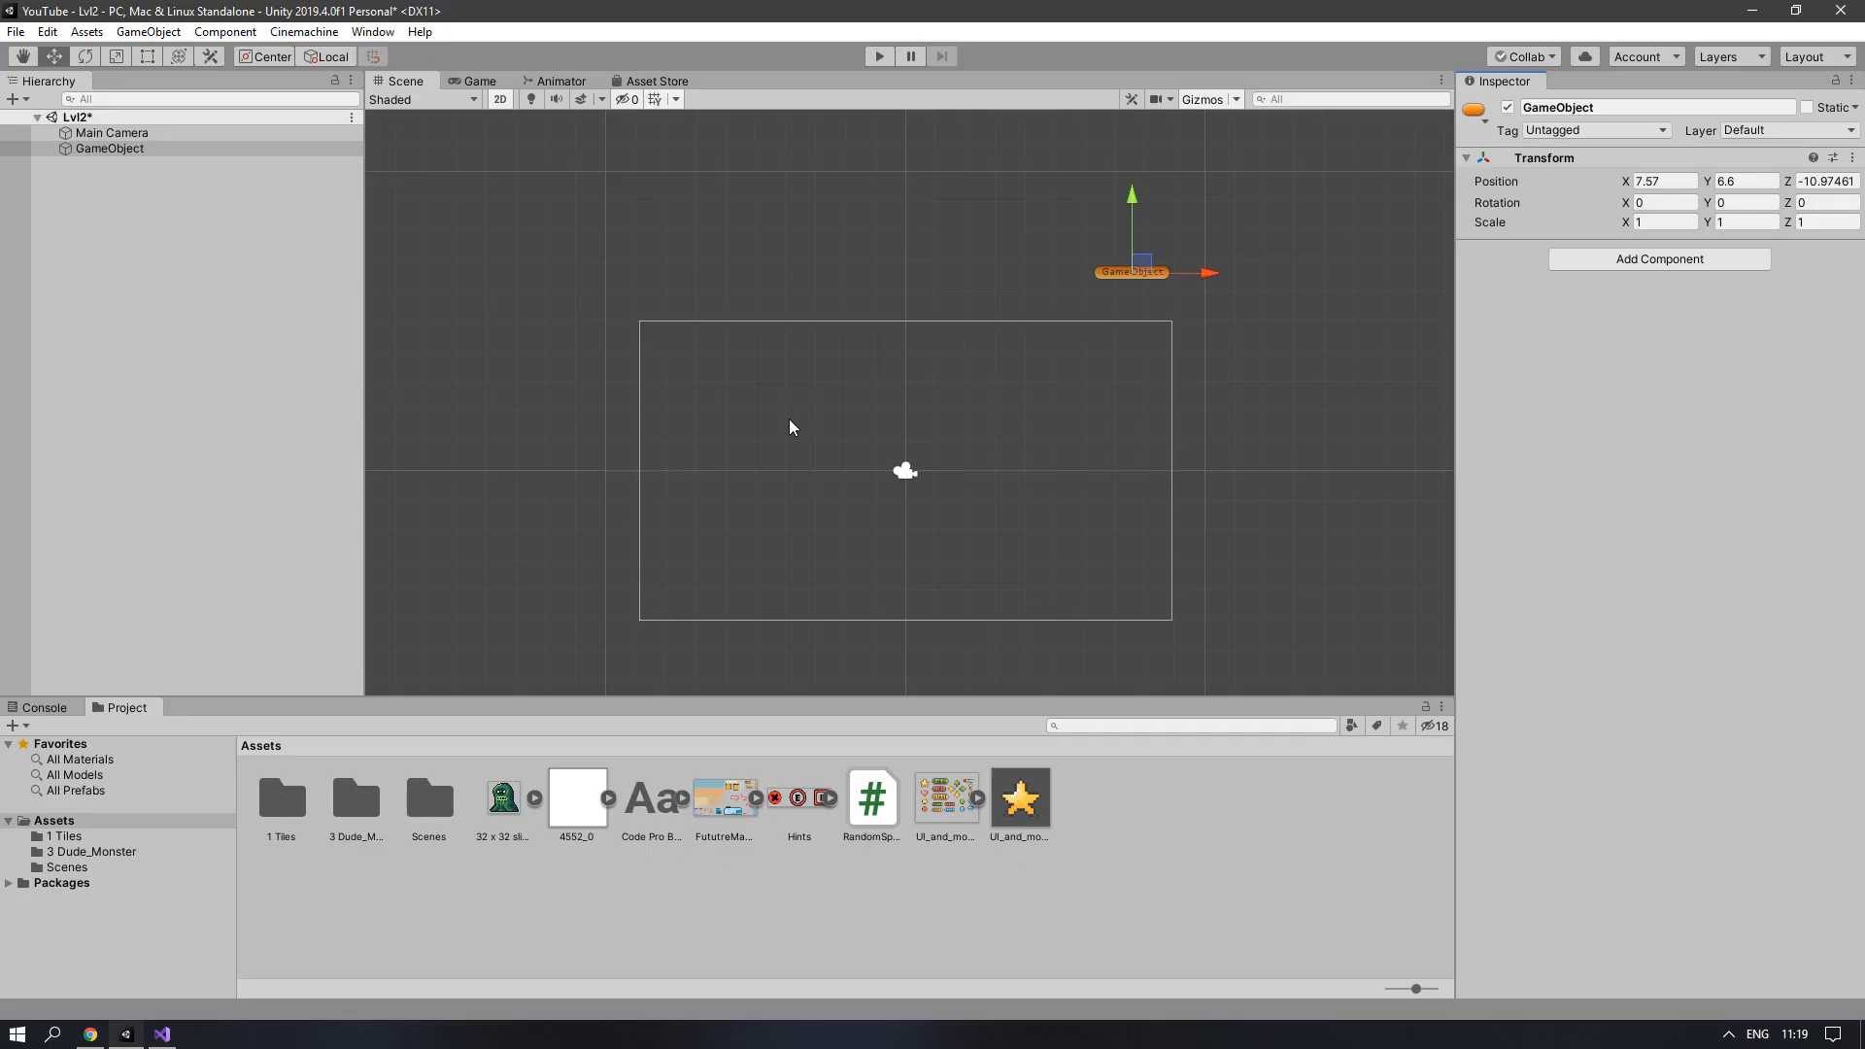
Step: In Unity, move the GameObject to about X 0.08, Y 5.66 and attach the RandomSpawn script with the star prefab as its Obj
{"action": "left_click_drag", "start_coordinate": [1144, 266], "coordinate": [924, 303]}
{"action": "left_click_drag", "start_coordinate": [889, 811], "coordinate": [1557, 393]}
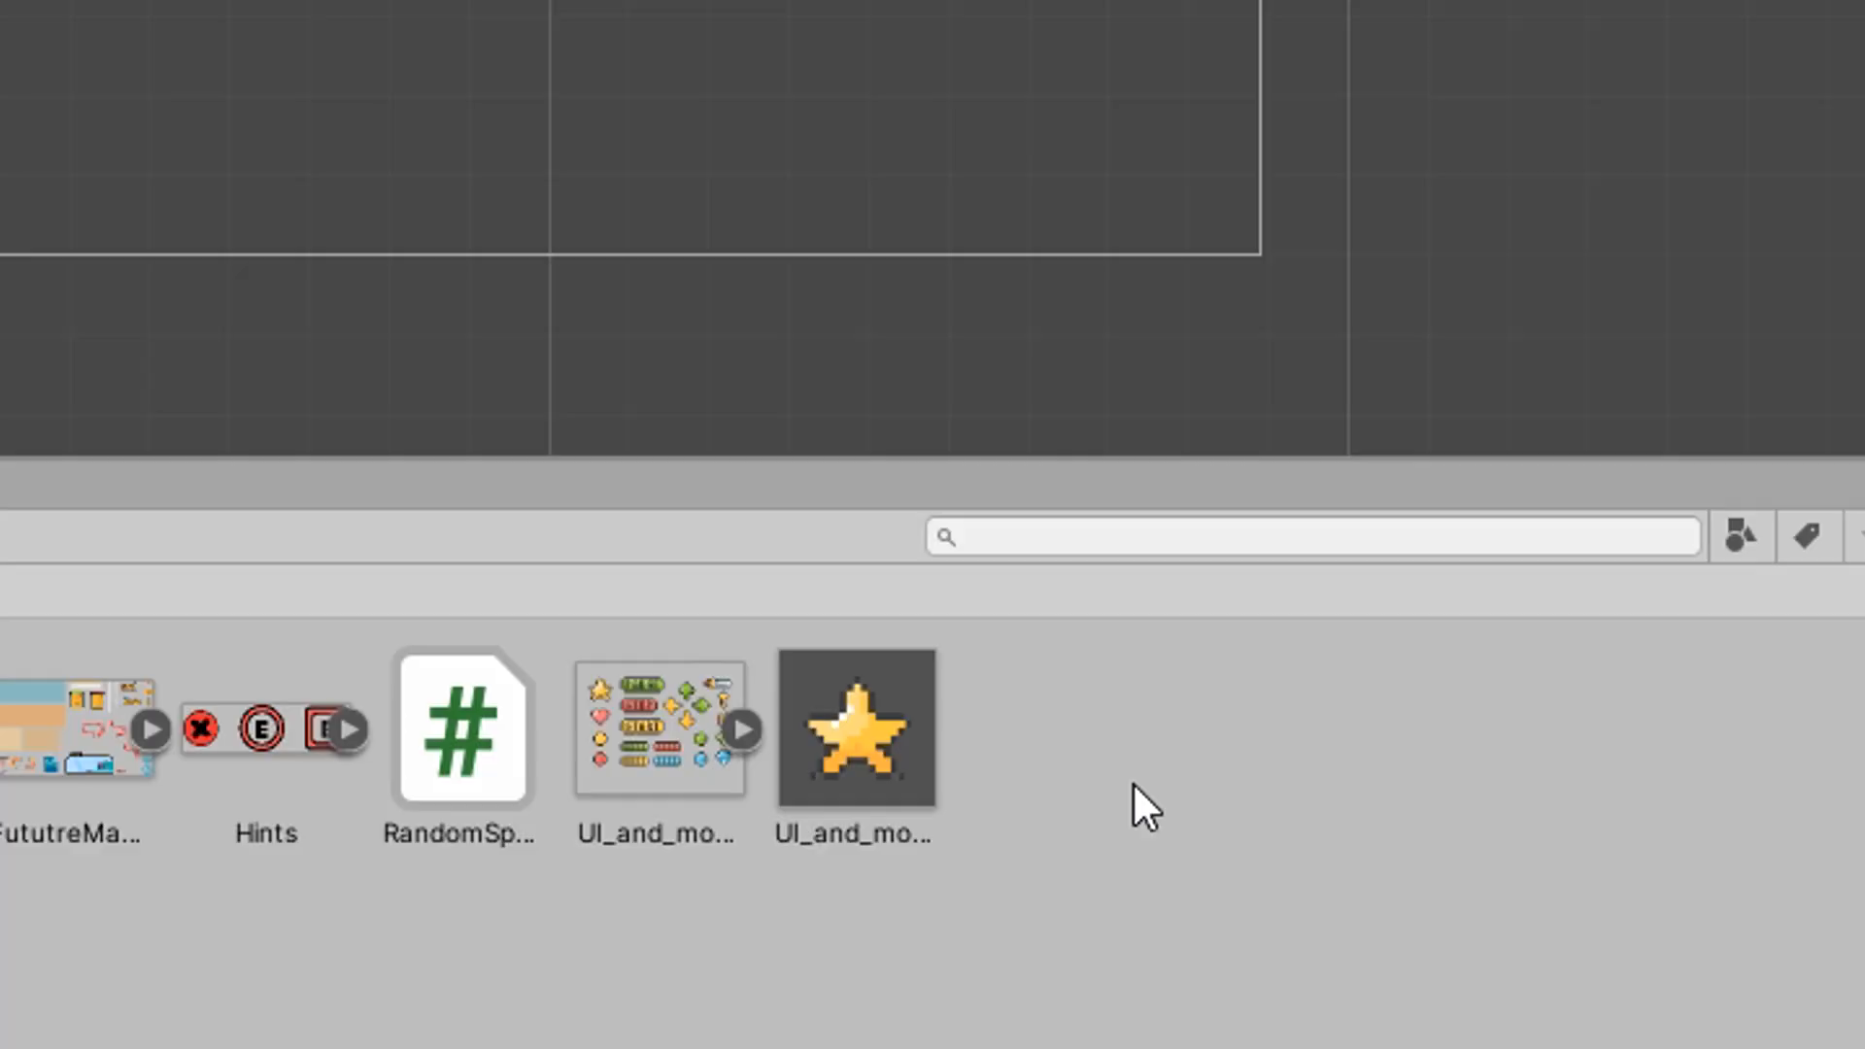
{"action": "left_click_drag", "start_coordinate": [857, 730], "coordinate": [1648, 301]}
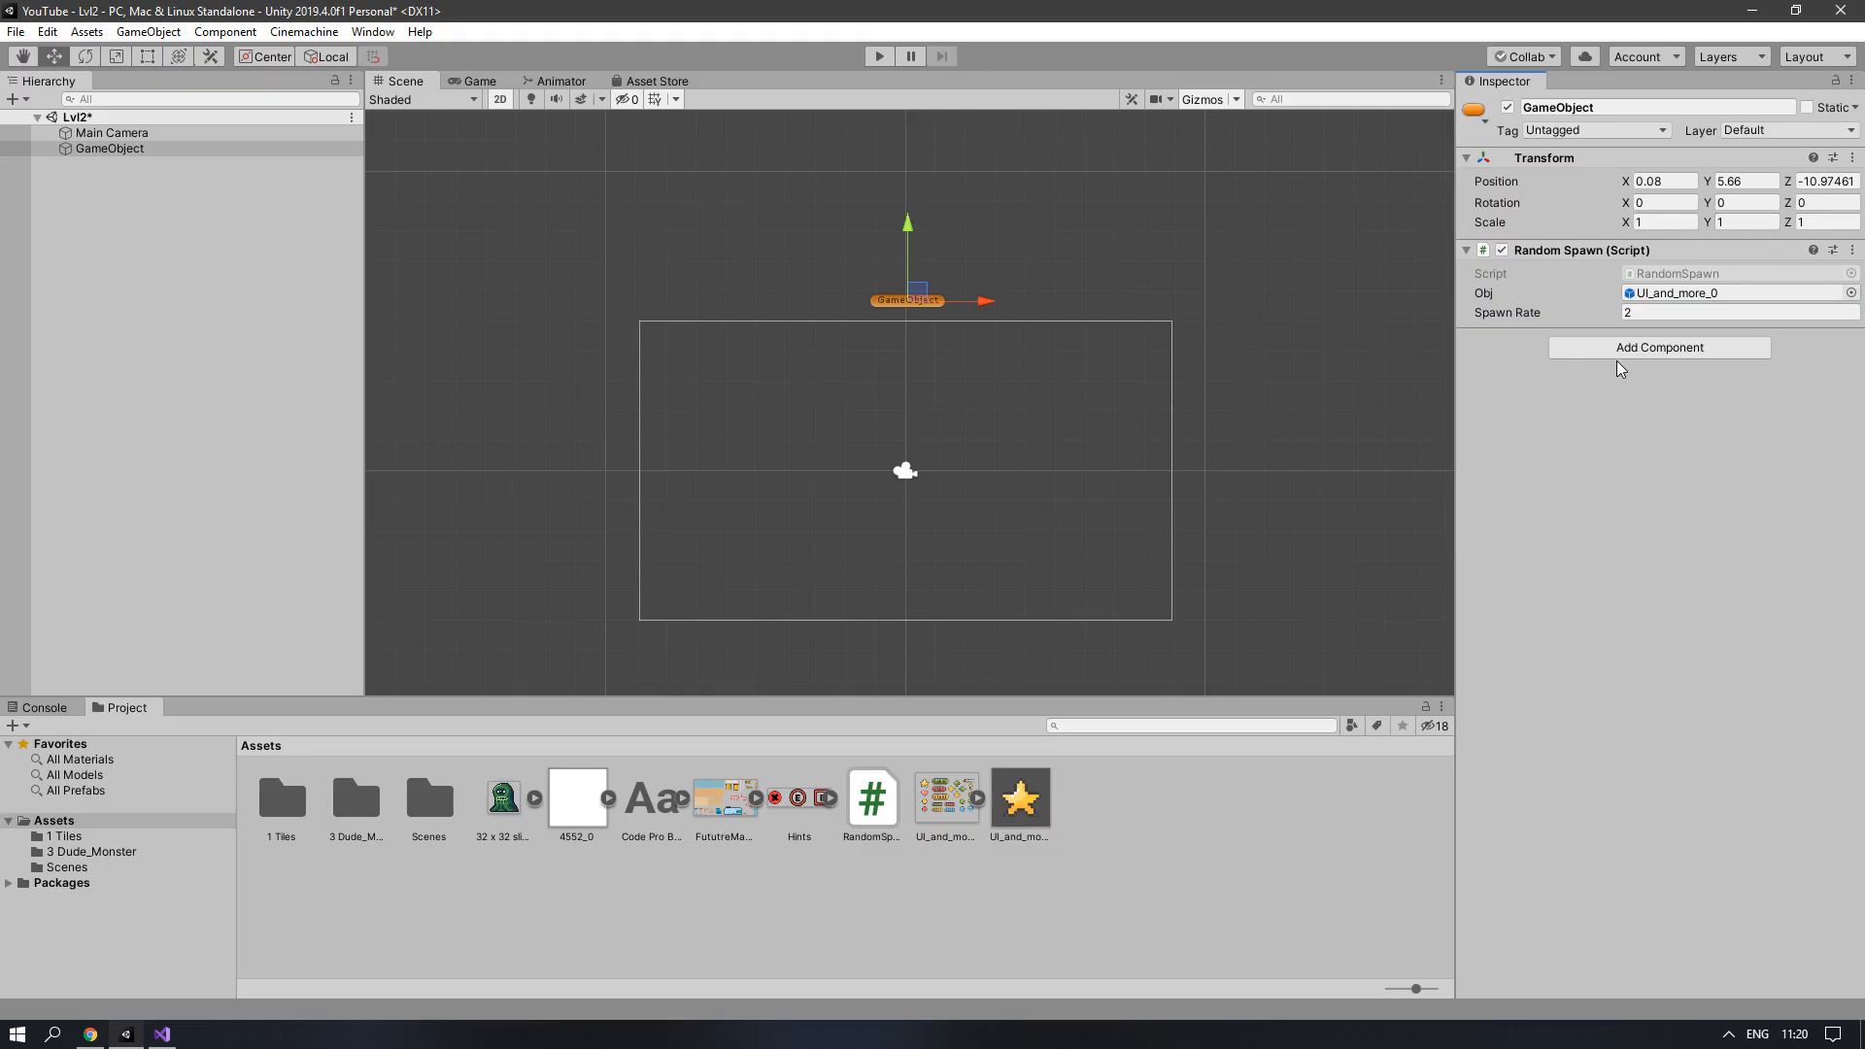
Step: Run the scene to test the star spawning, and stop the playback
{"action": "scroll", "coordinate": [913, 408], "scroll_direction": "down", "scroll_amount": 1}
{"action": "left_click", "coordinate": [913, 397]}
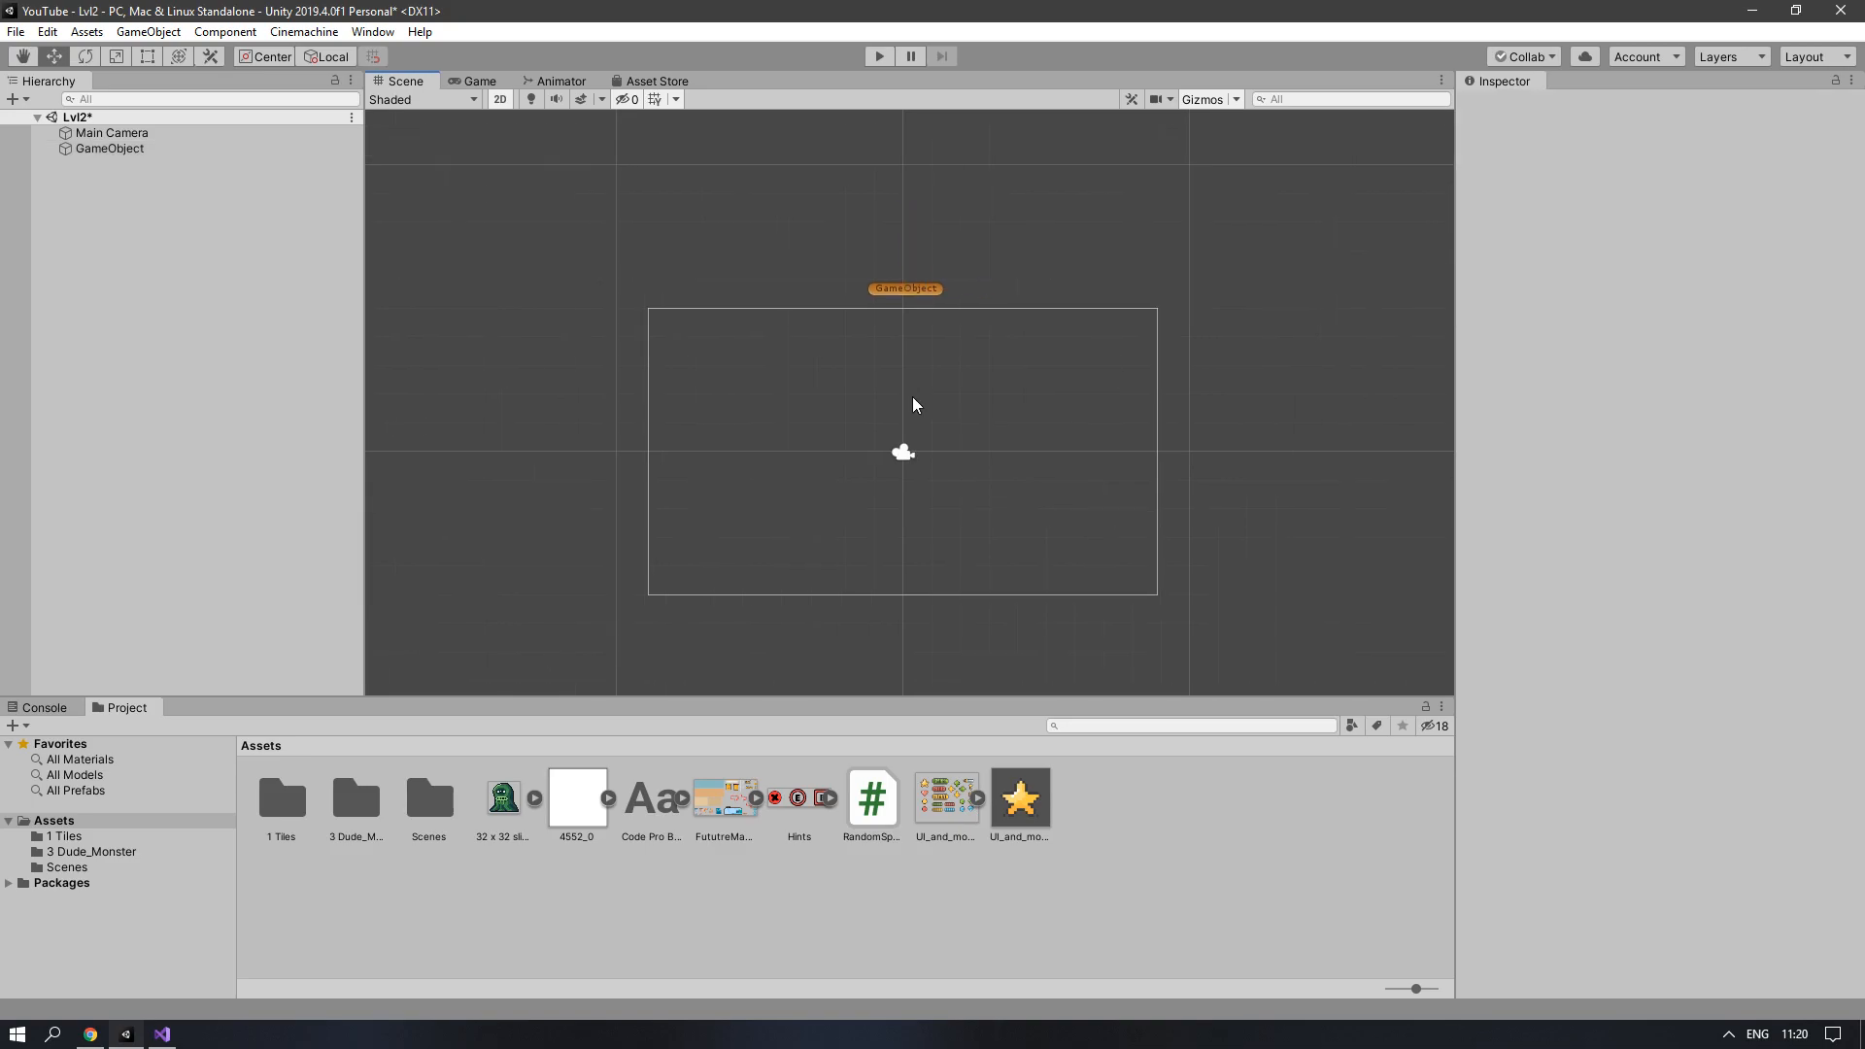
{"action": "left_click", "coordinate": [877, 53]}
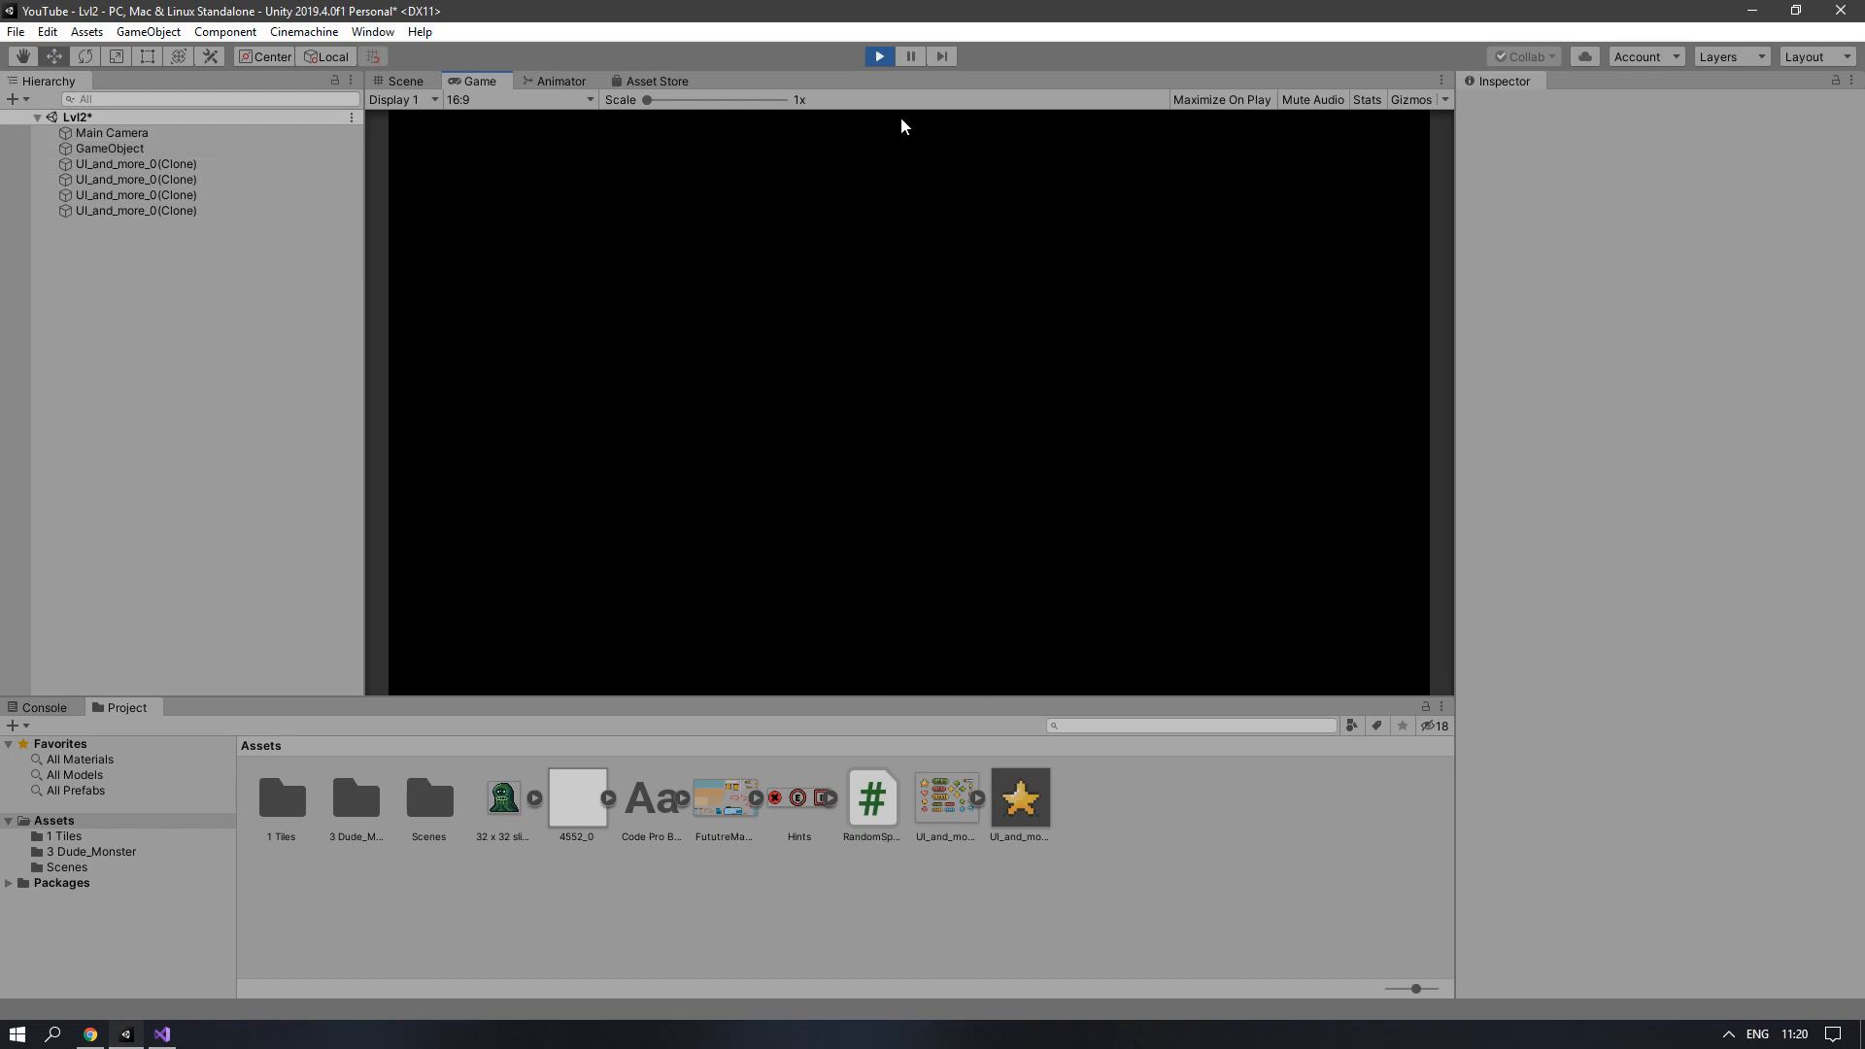
{"action": "left_click", "coordinate": [879, 58]}
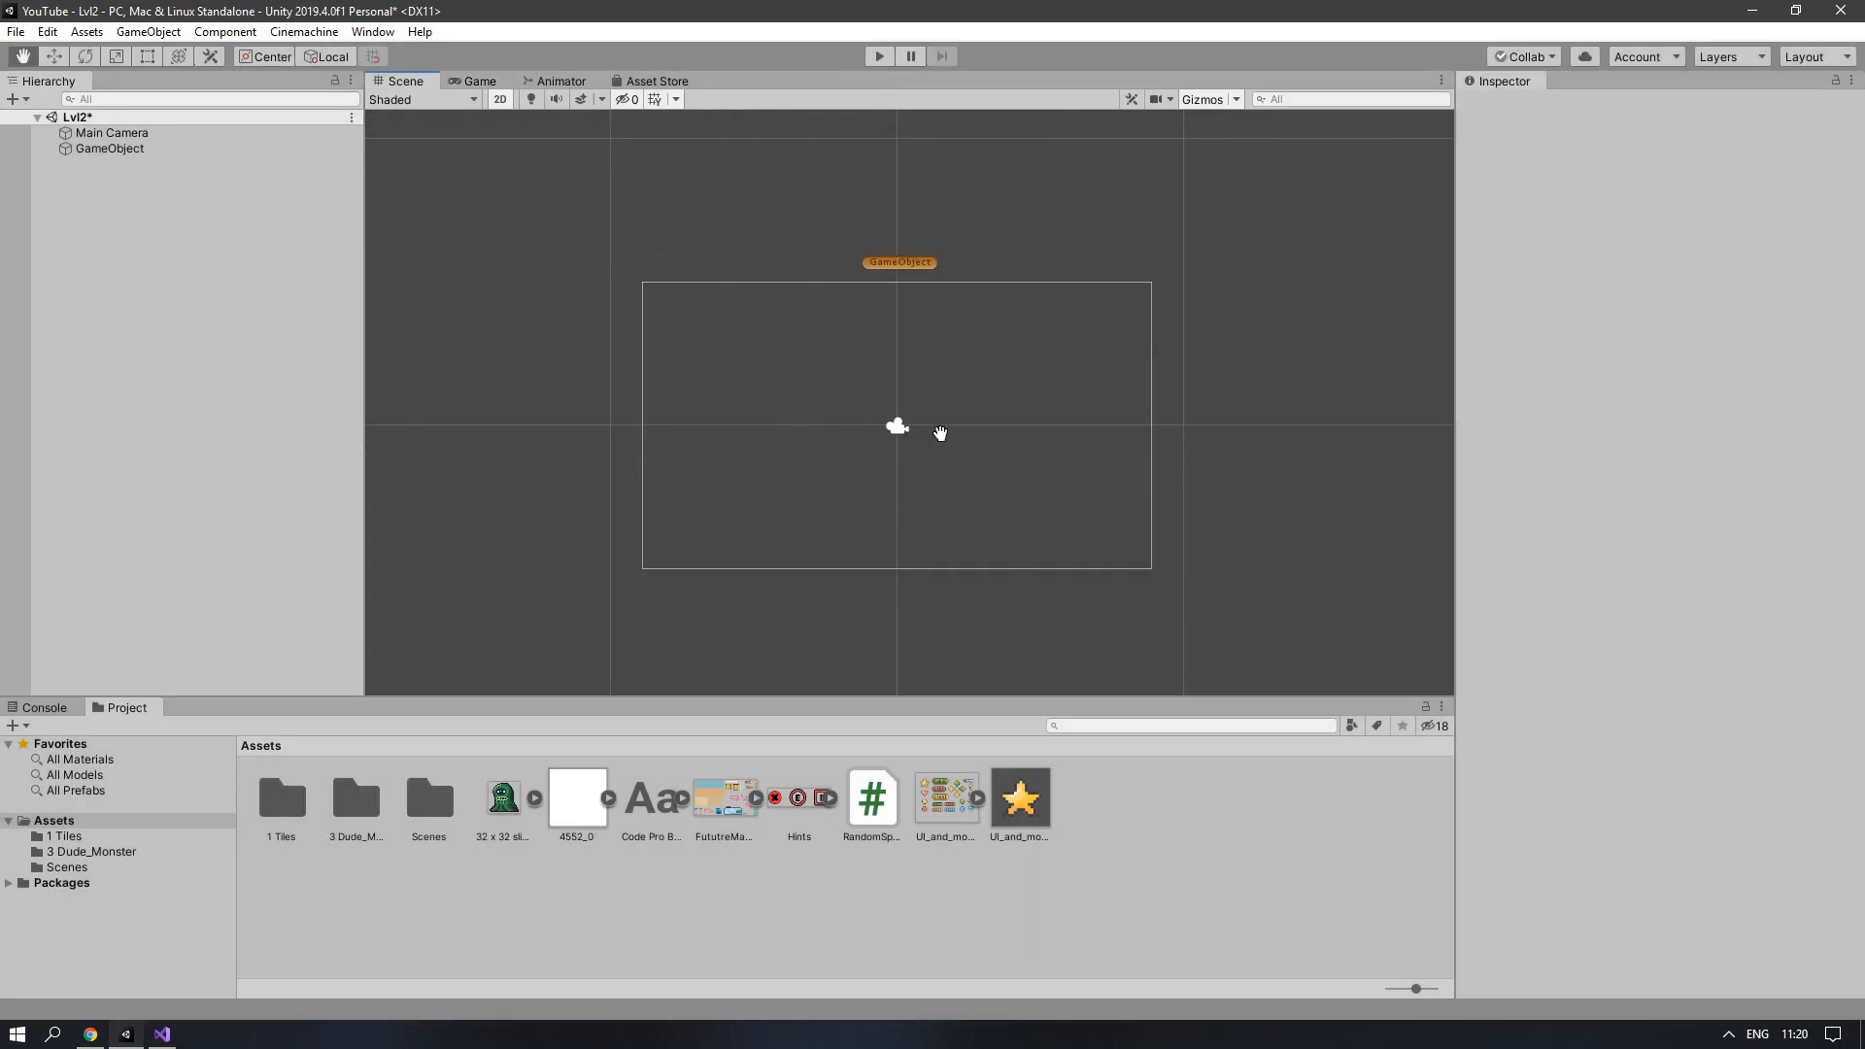
Step: Create a new C# script named Star in the Assets folder
{"action": "middle_click_drag", "start_coordinate": [940, 421], "coordinate": [937, 401]}
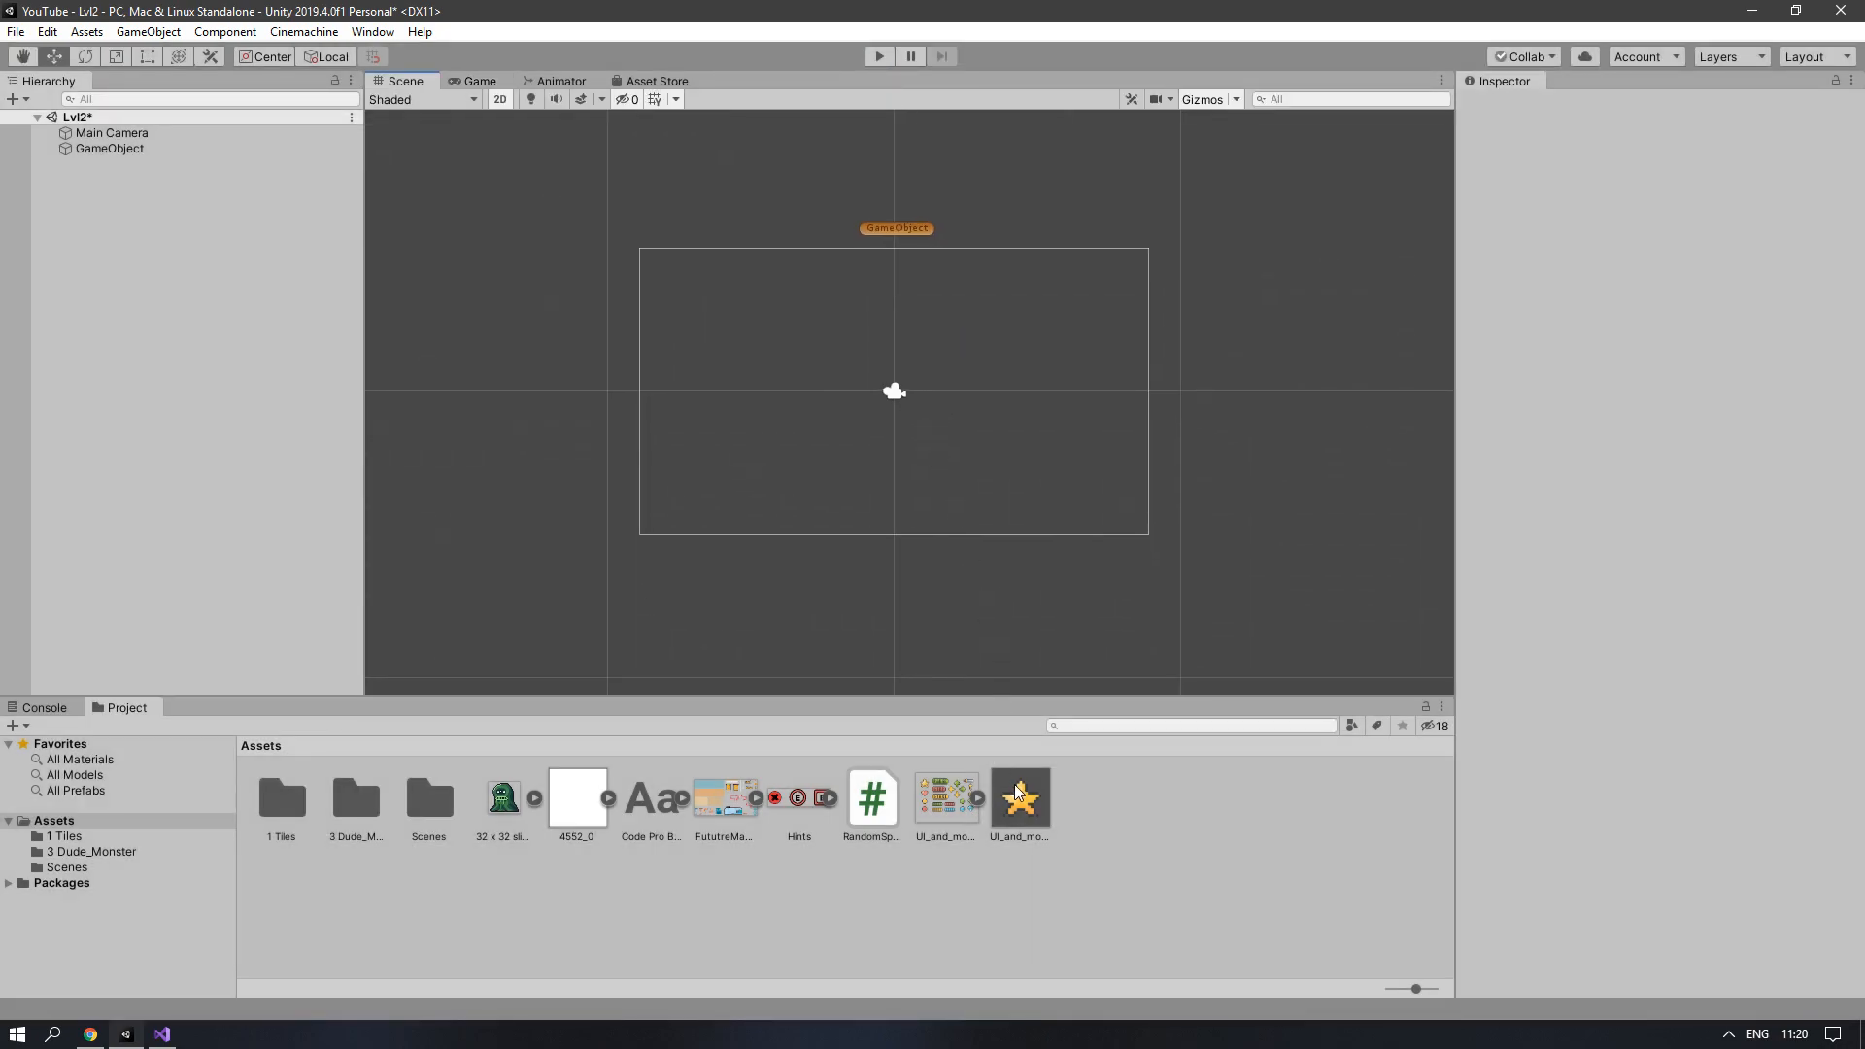
{"action": "middle_click_drag", "start_coordinate": [909, 613], "coordinate": [906, 568]}
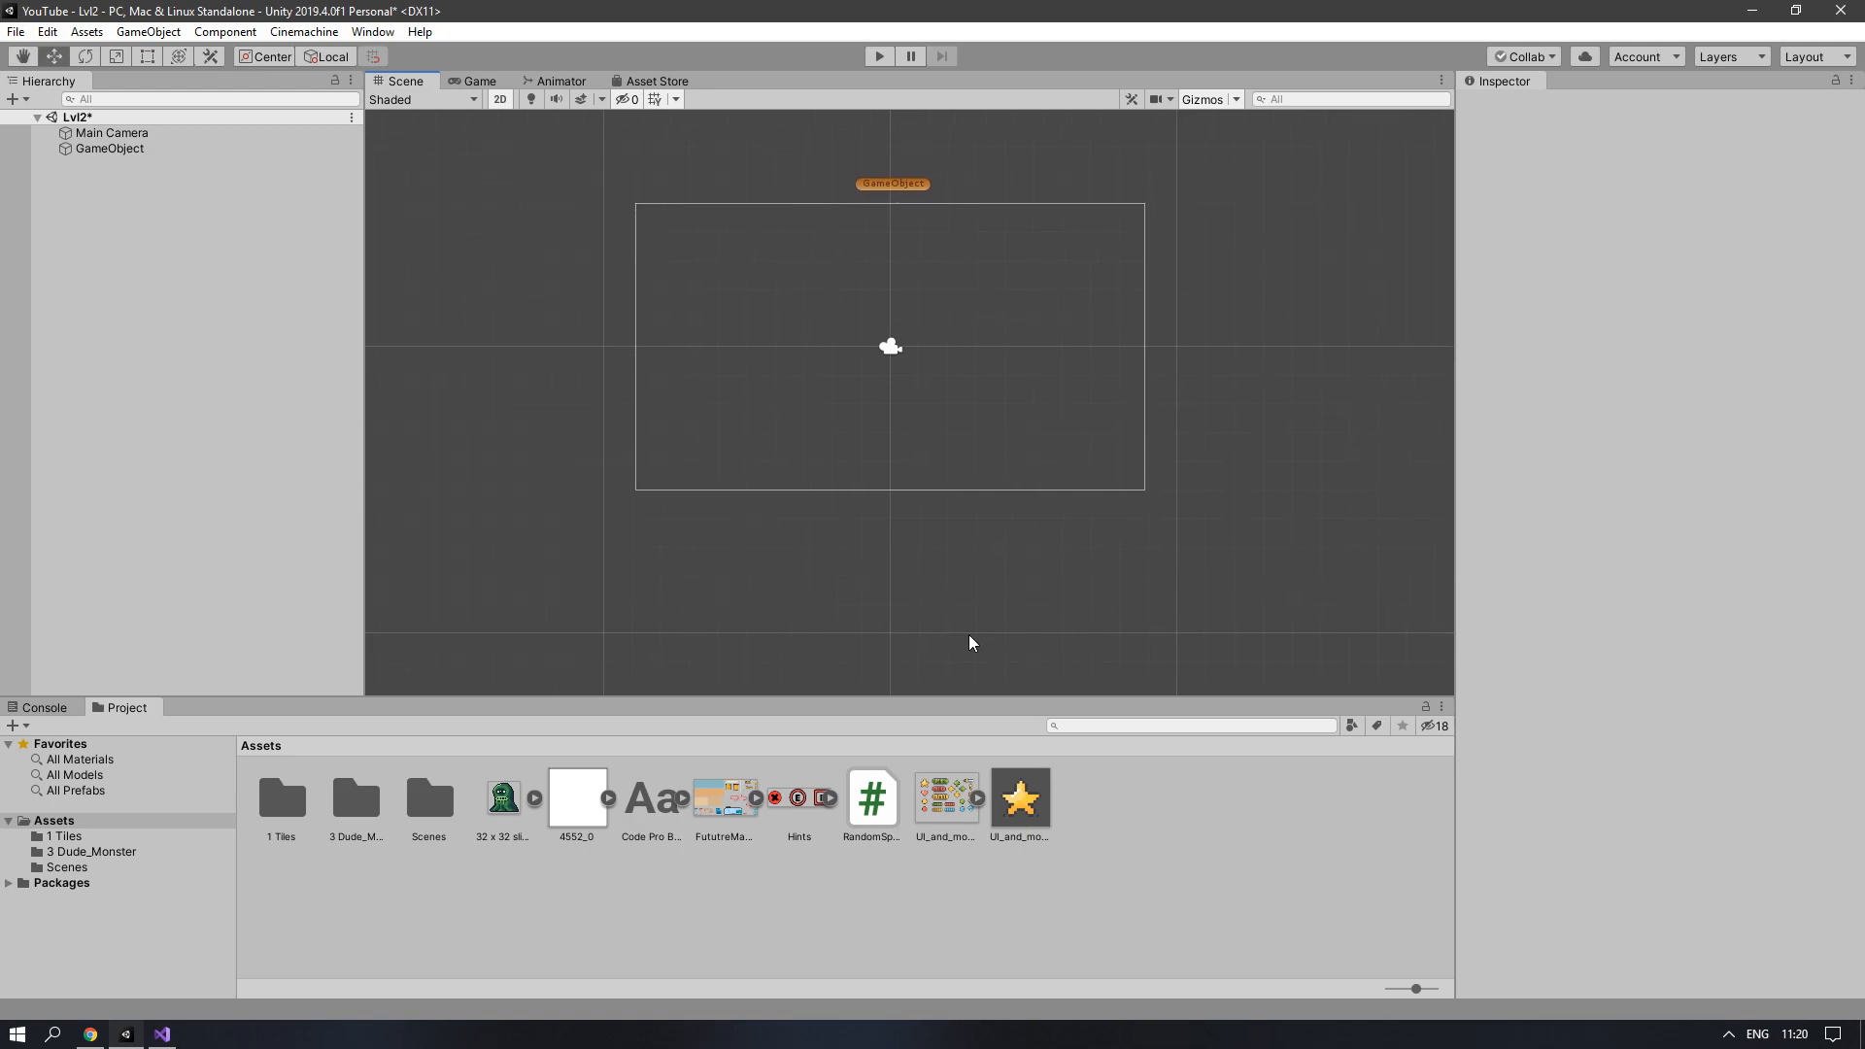
{"action": "right_click", "coordinate": [1119, 835]}
{"action": "mouse_move", "coordinate": [1360, 363]}
{"action": "mouse_move", "coordinate": [1448, 262]}
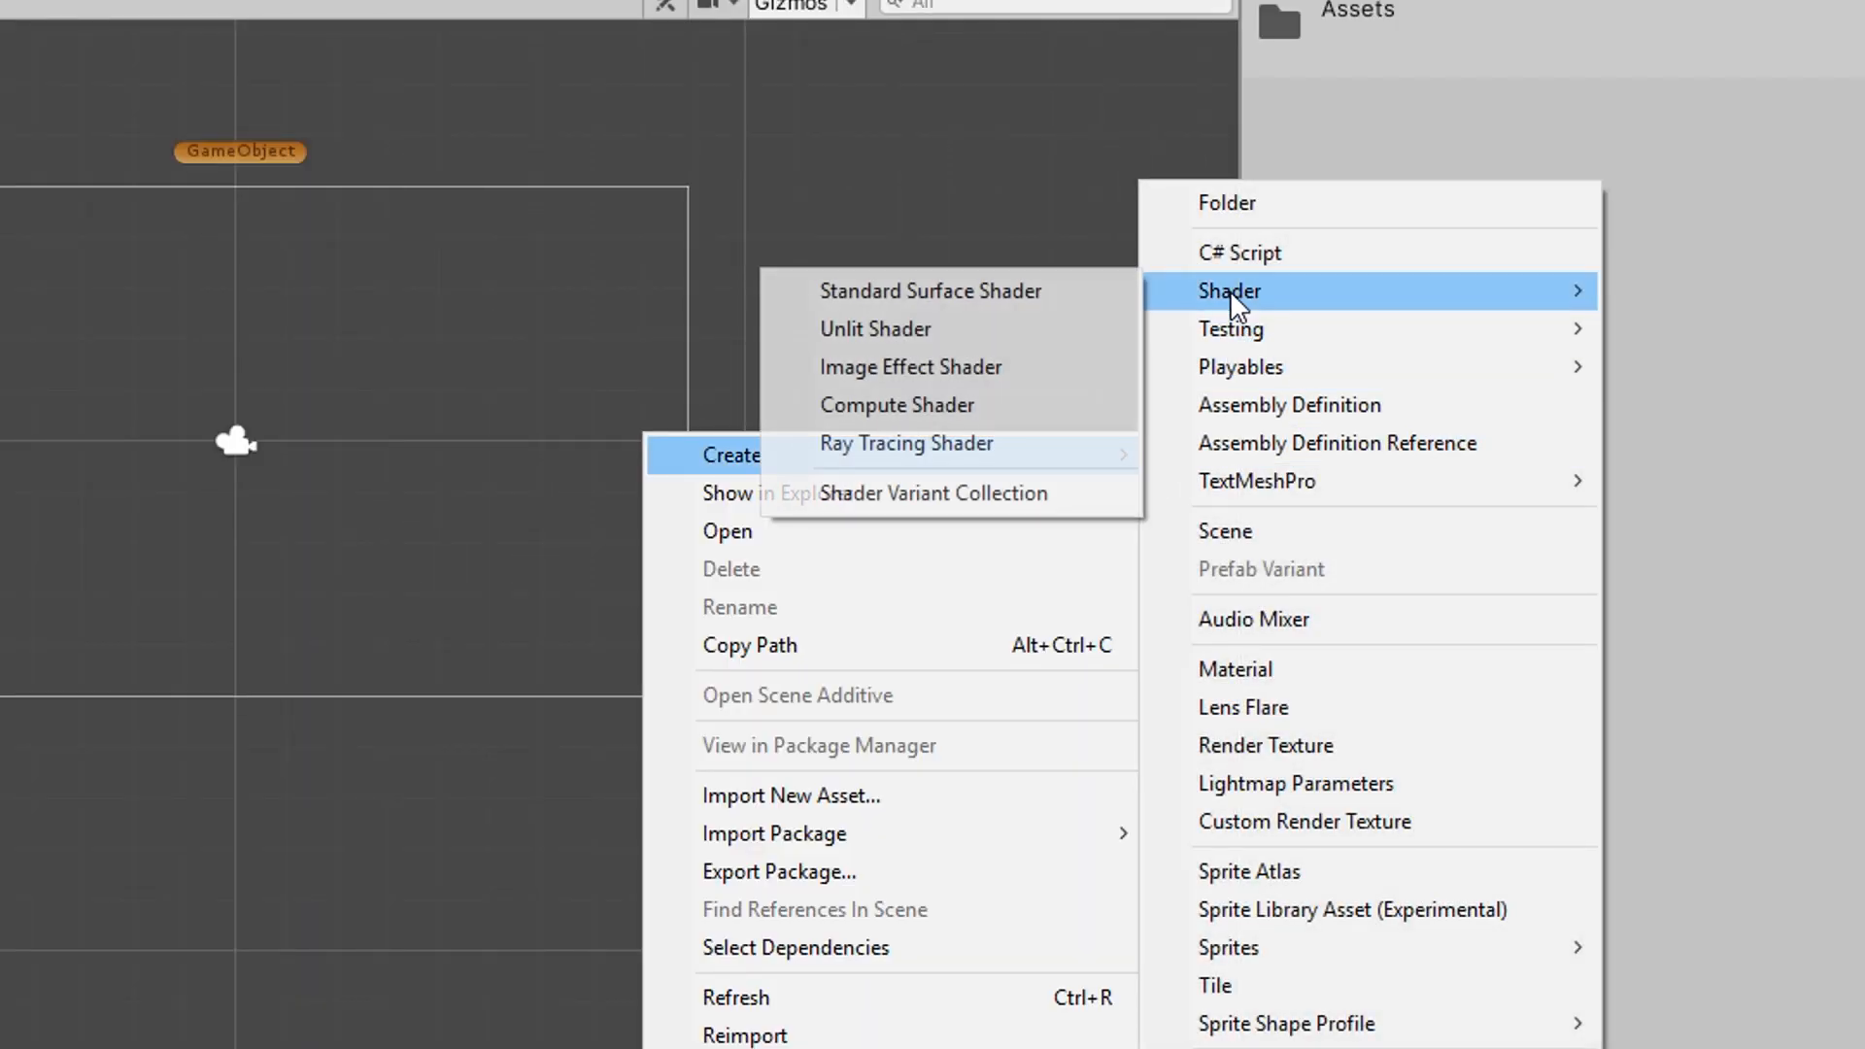
{"action": "left_click", "coordinate": [1243, 252]}
{"action": "type", "text": "S"}
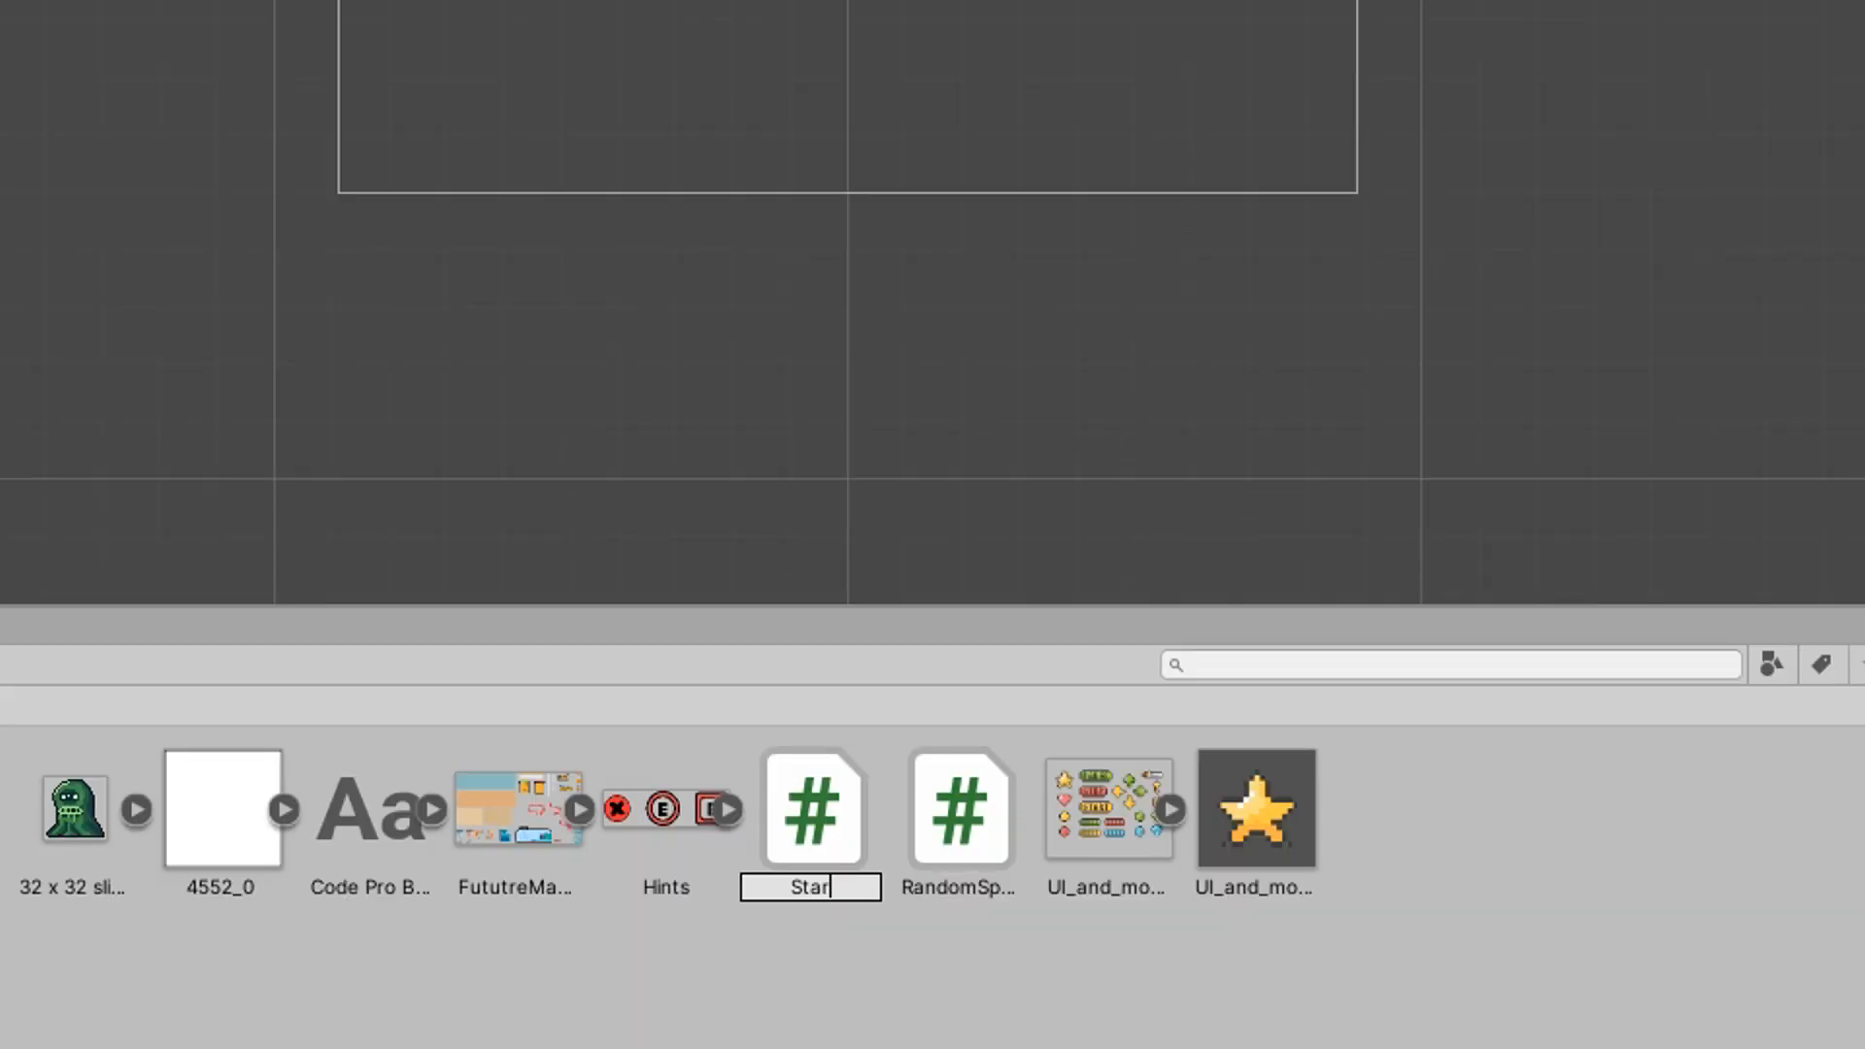
{"action": "type", "text": "tar"}
{"action": "key", "text": "Return"}
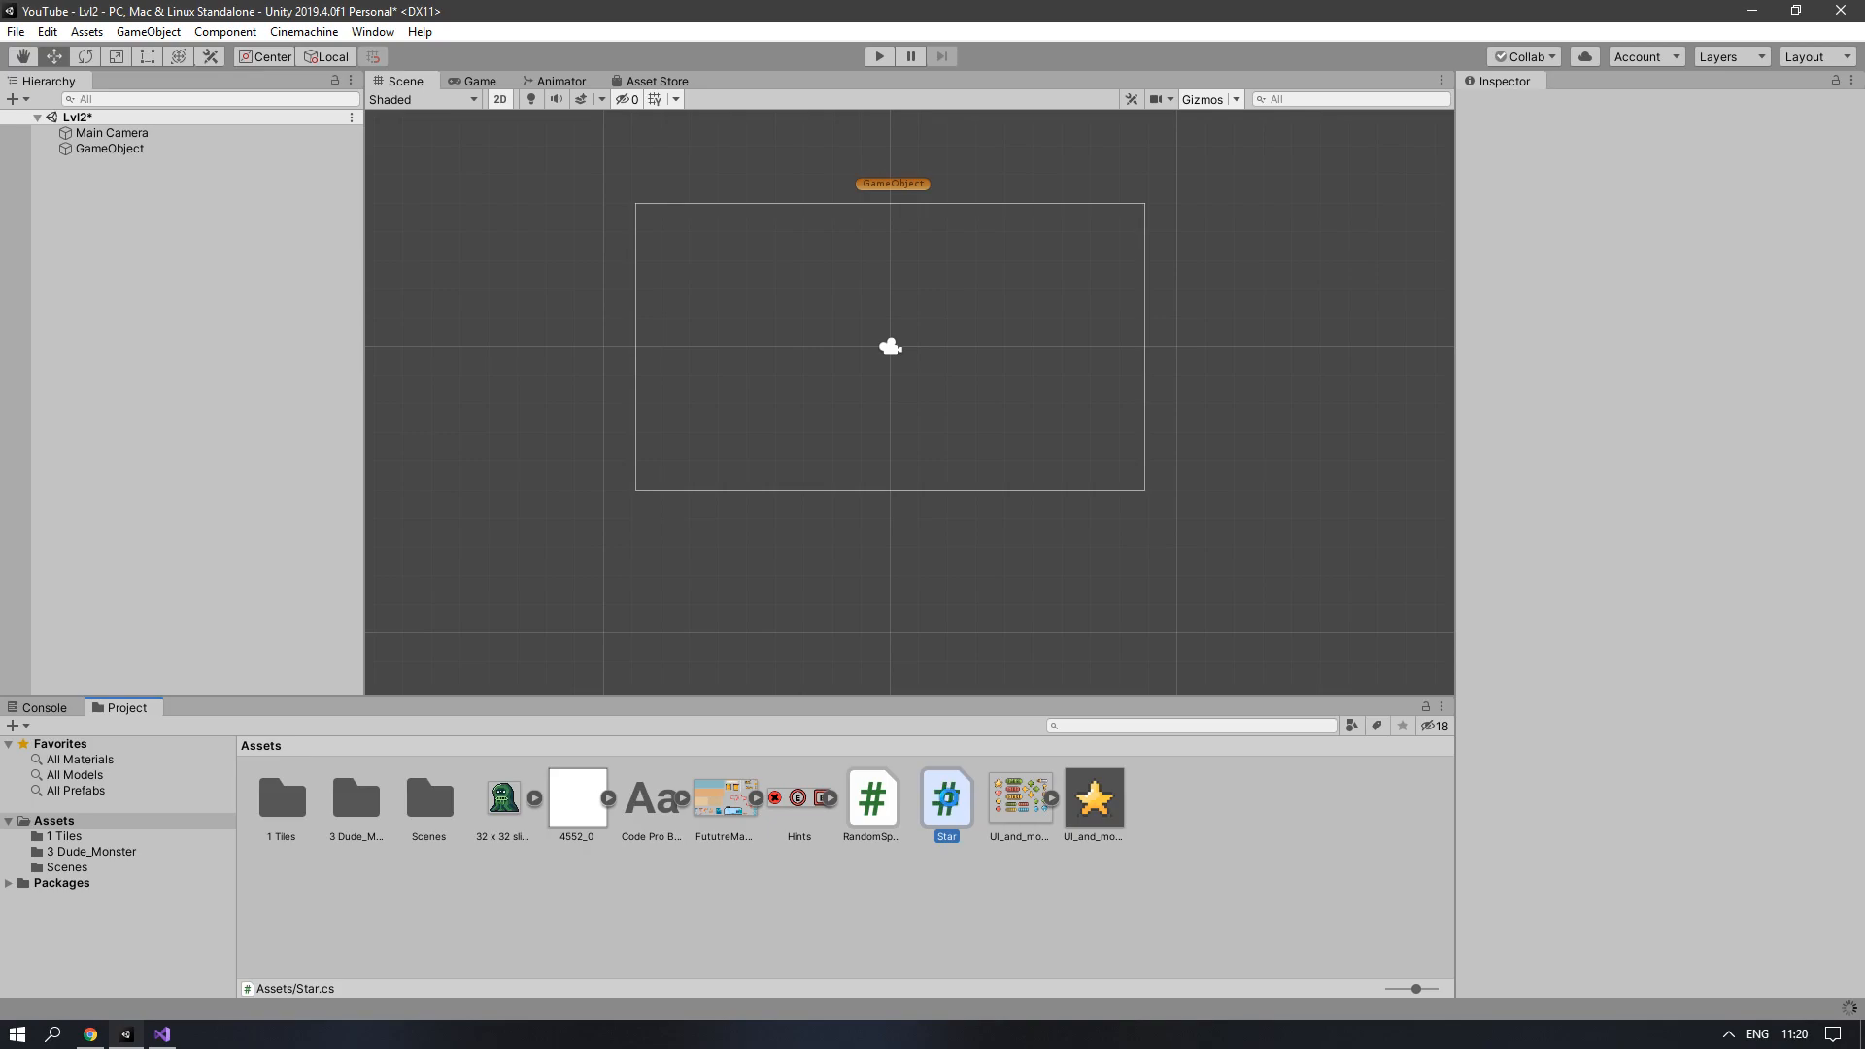
Step: Open the Star script in Visual Studio and add an OnTriggerEnter2D(Collider2D collision) method below Update
{"action": "double_click", "coordinate": [946, 800]}
{"action": "left_click", "coordinate": [314, 617]}
{"action": "key", "text": "Return"}
{"action": "key", "text": "Return"}
{"action": "key", "text": "Return"}
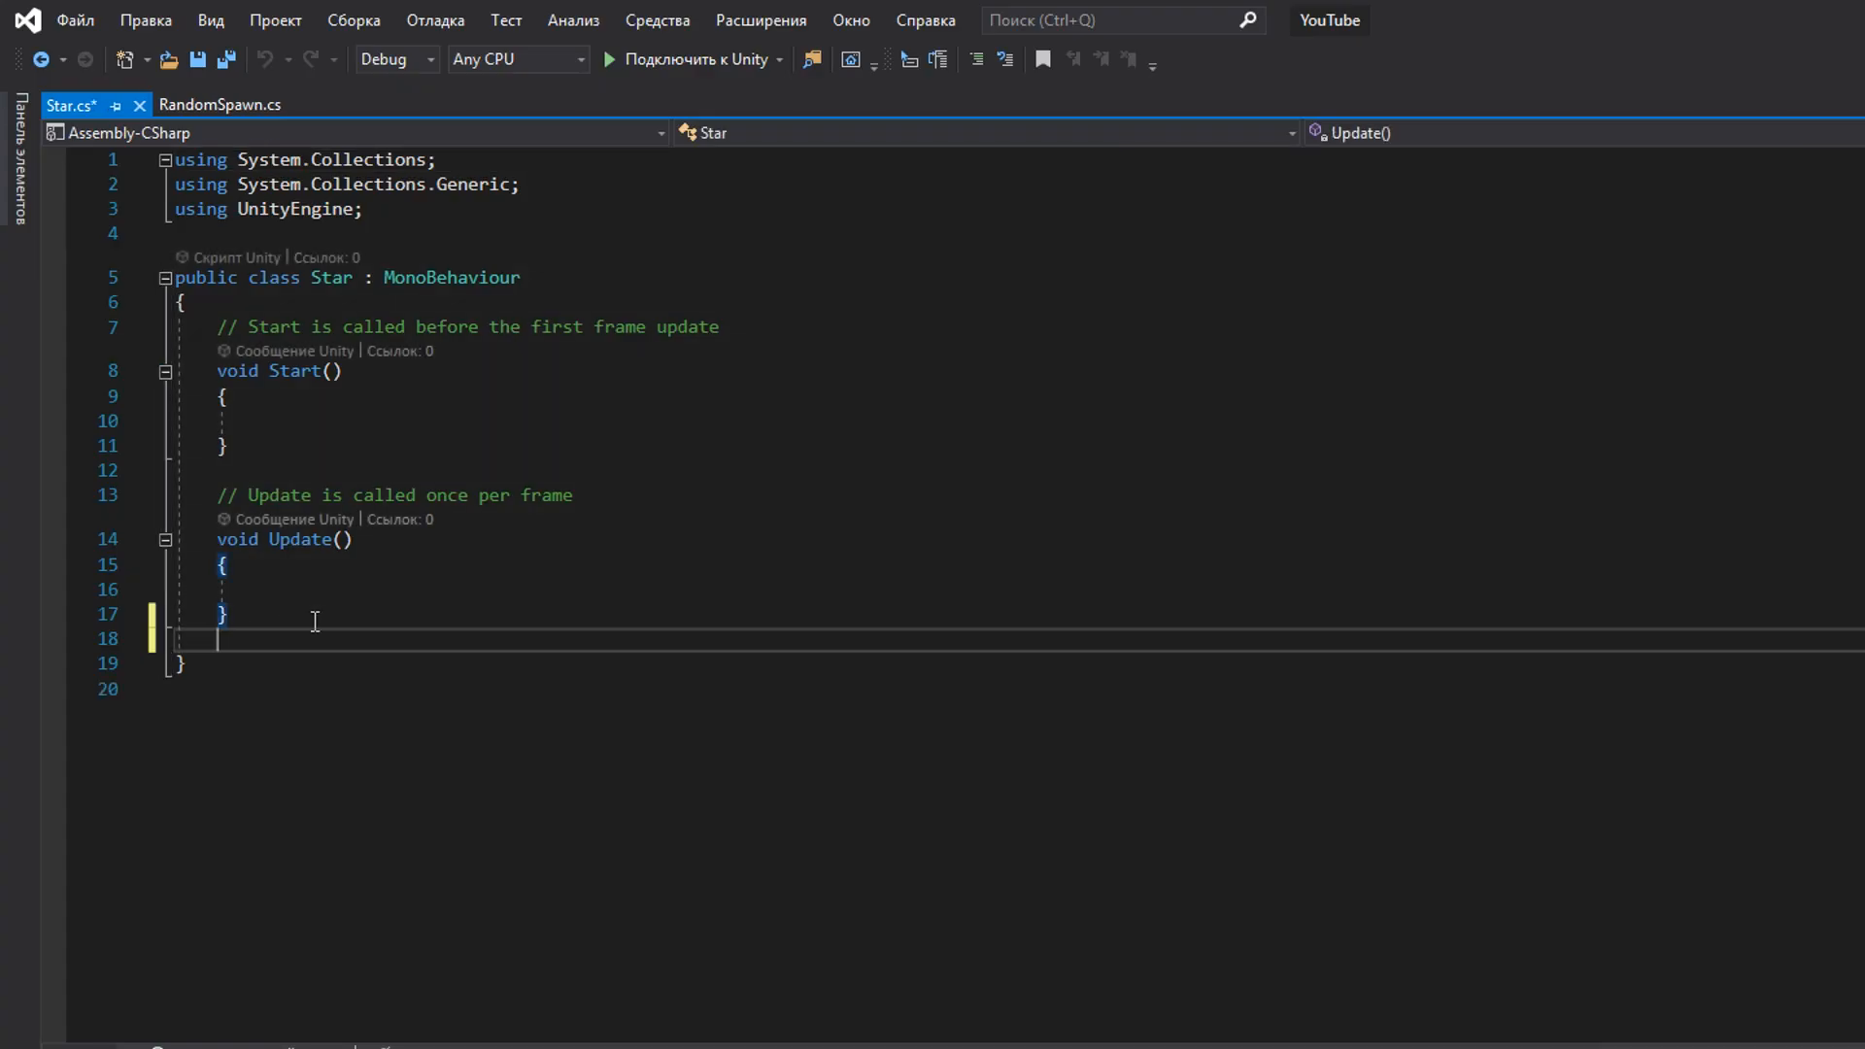
{"action": "type", "text": "OnTr"}
{"action": "key", "text": "Down"}
{"action": "key", "text": "Down"}
{"action": "key", "text": "Tab"}
Step: Inside OnTriggerEnter2D, add if(collision.CompareTag("Destr")) with Destroy(gameObject); in its body, and save the script
{"action": "type", "text": "if(collision.CompareTag(\""}
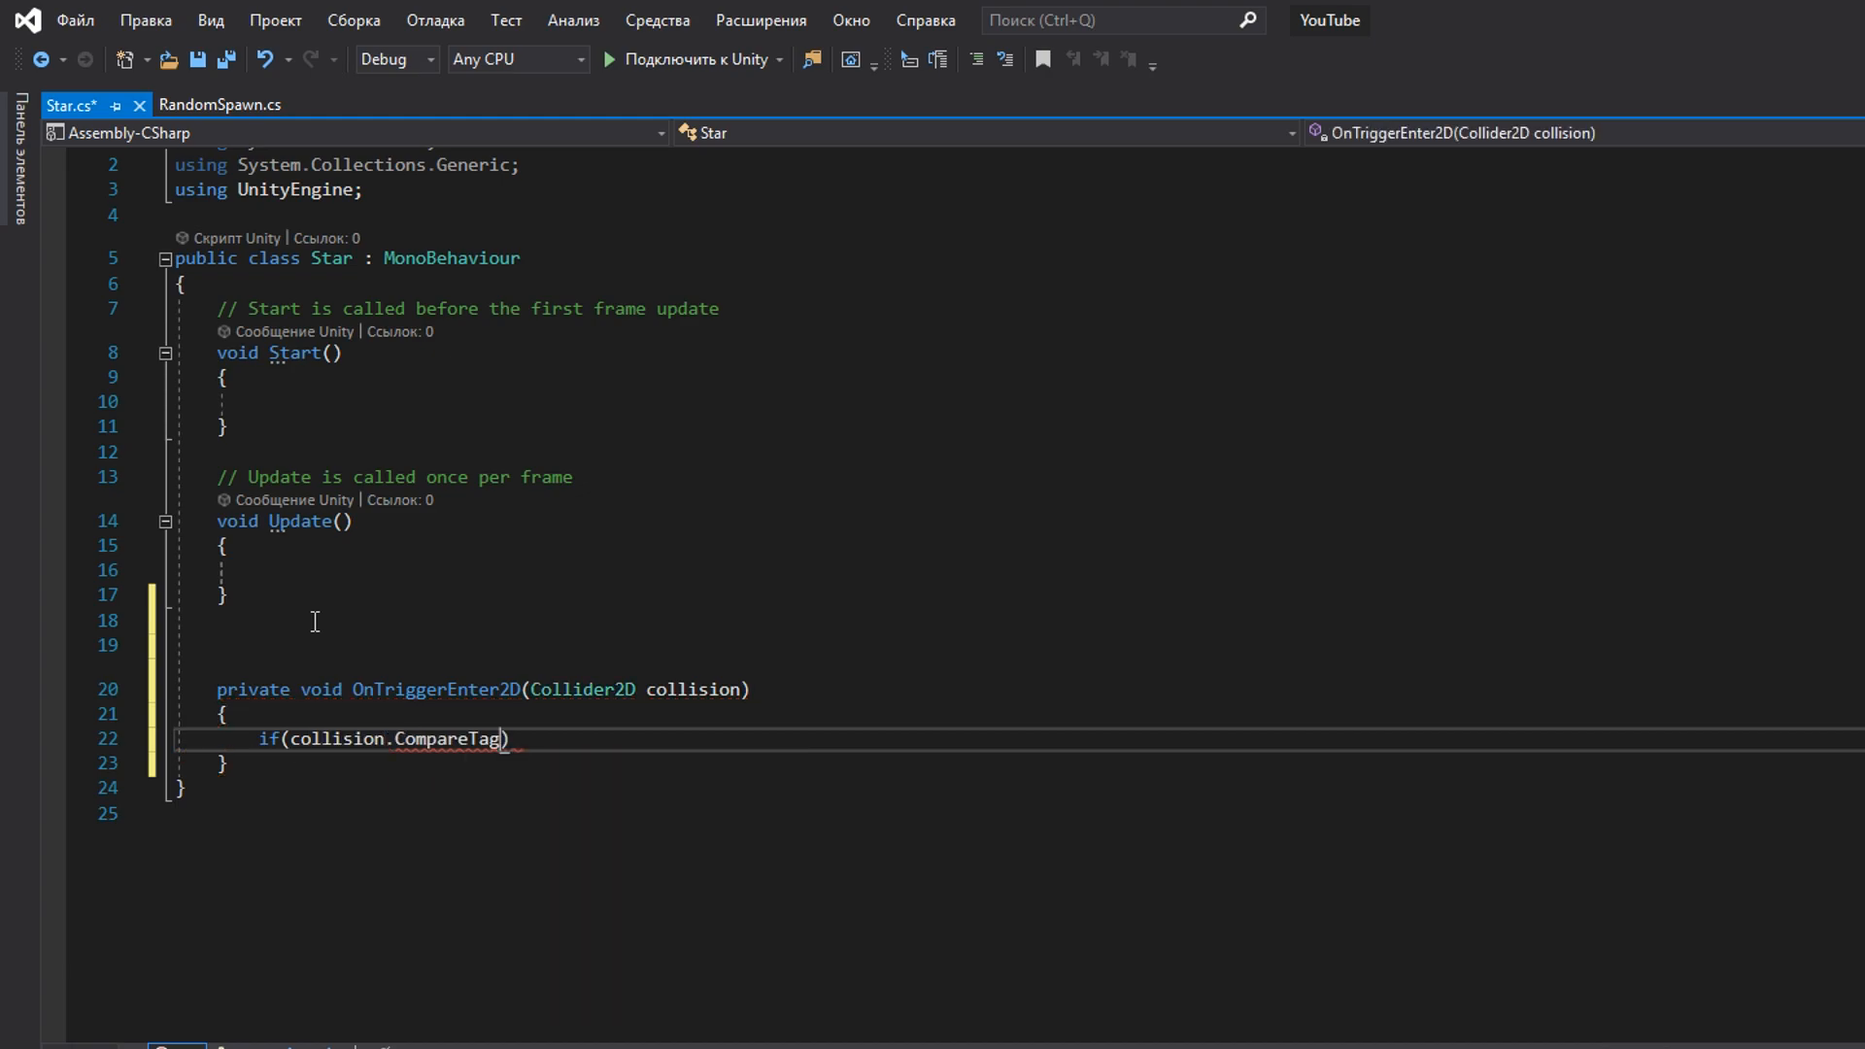
{"action": "type", "text": "Des"}
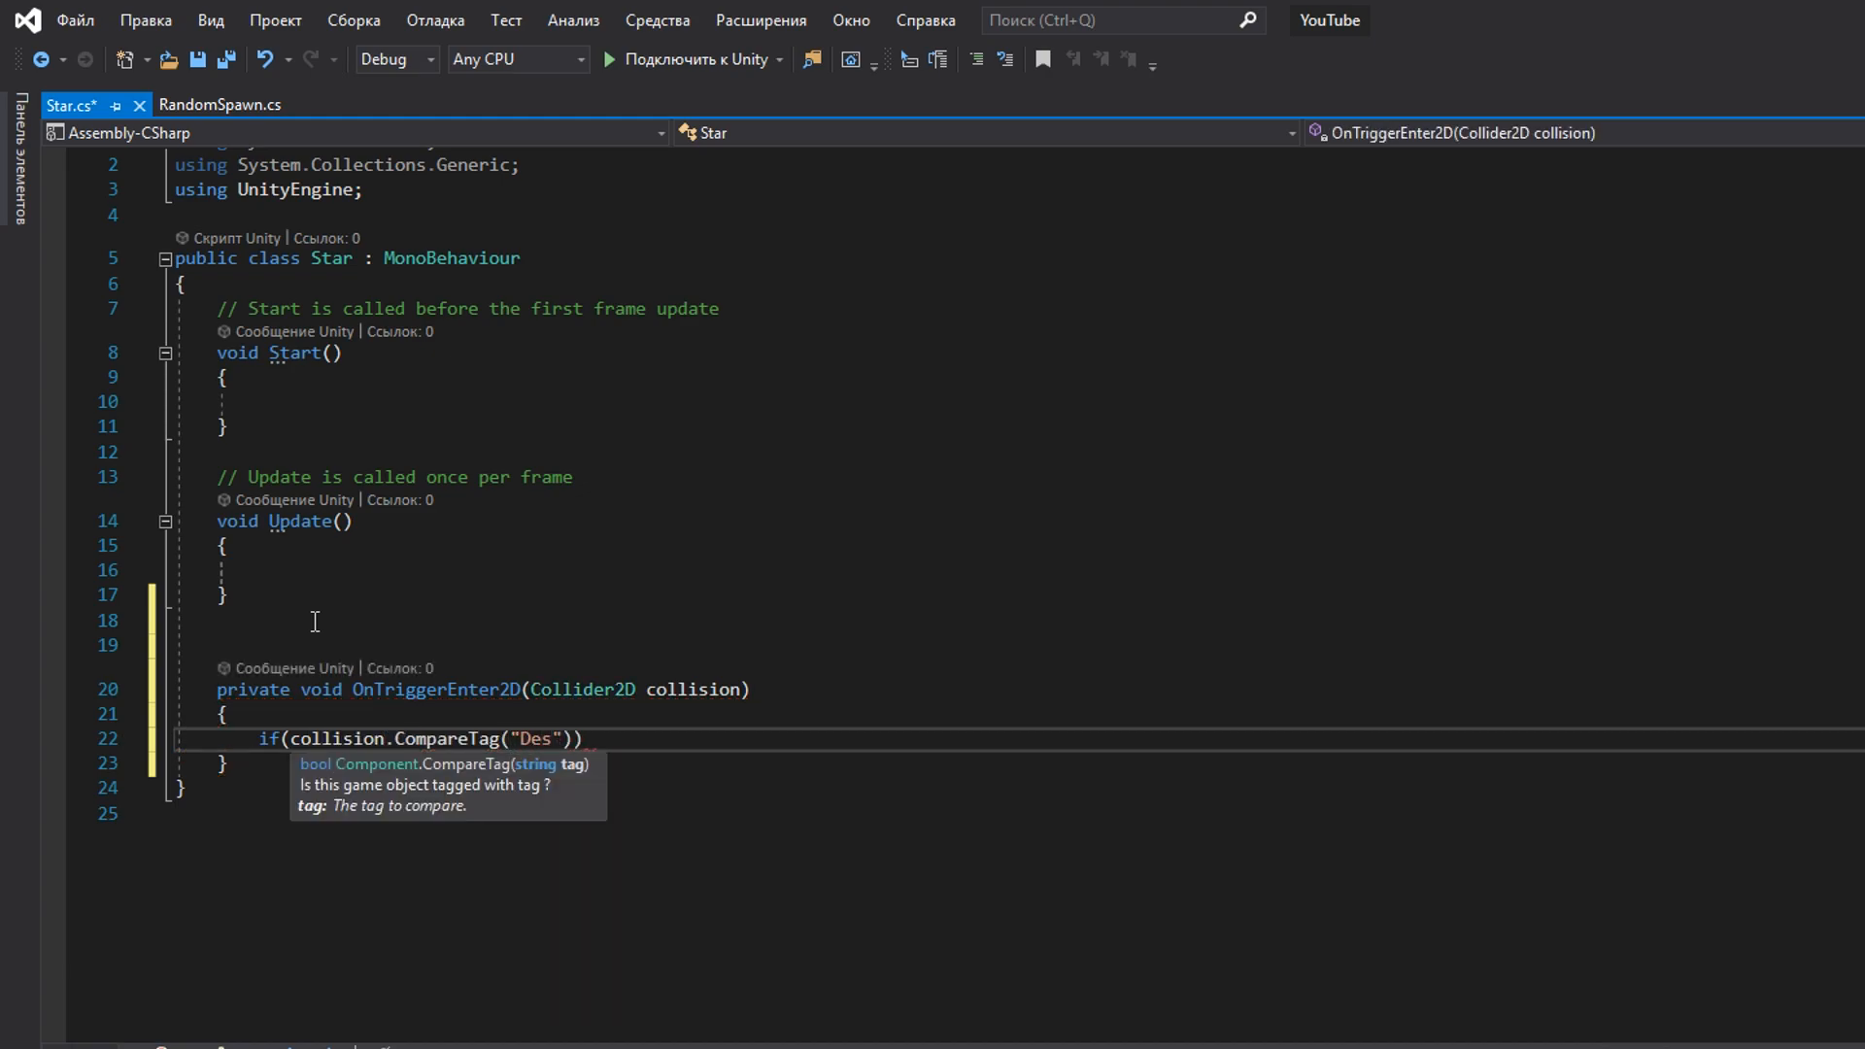
{"action": "type", "text": "t"}
{"action": "type", "text": "{"}
{"action": "key", "text": "Return"}
{"action": "type", "text": "Destroy"}
{"action": "key", "text": "Return"}
{"action": "key", "text": "BackSpace"}
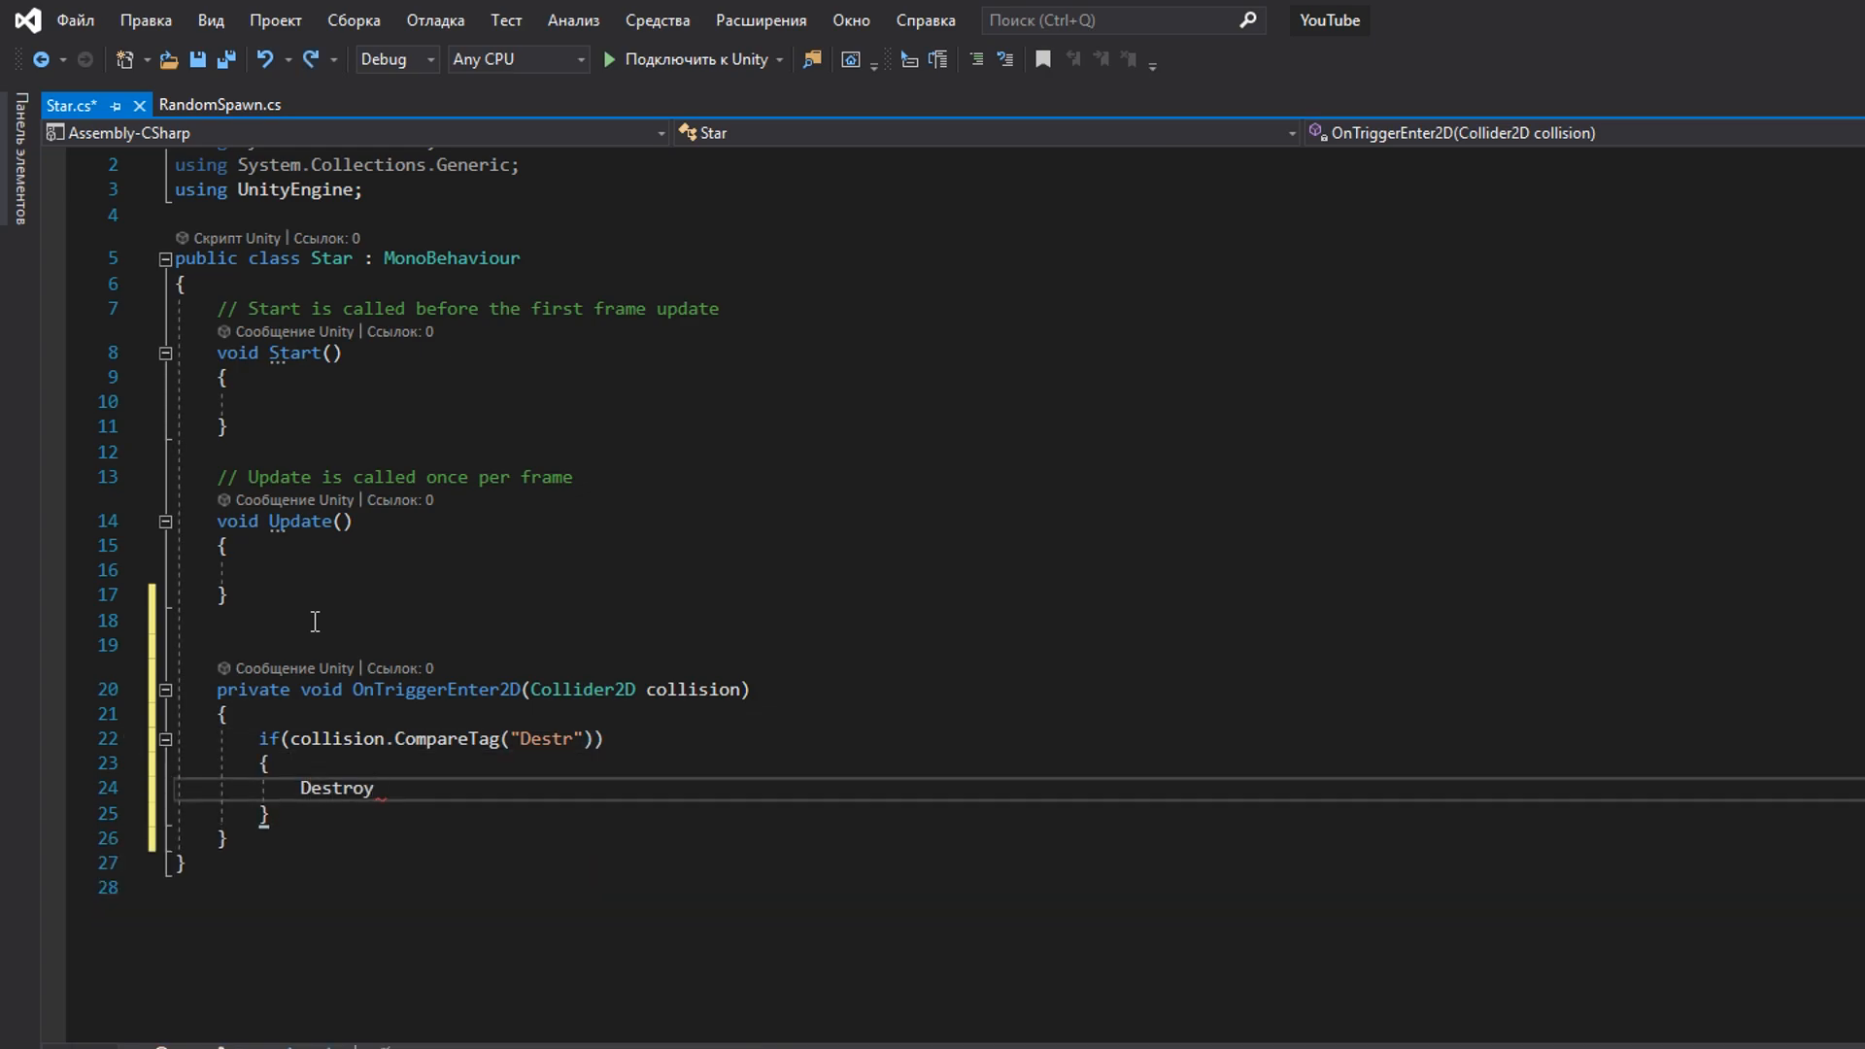
{"action": "type", "text": "(gameObject);"}
{"action": "left_click", "coordinate": [74, 19]}
{"action": "left_click", "coordinate": [145, 320]}
{"action": "left_click", "coordinate": [532, 622]}
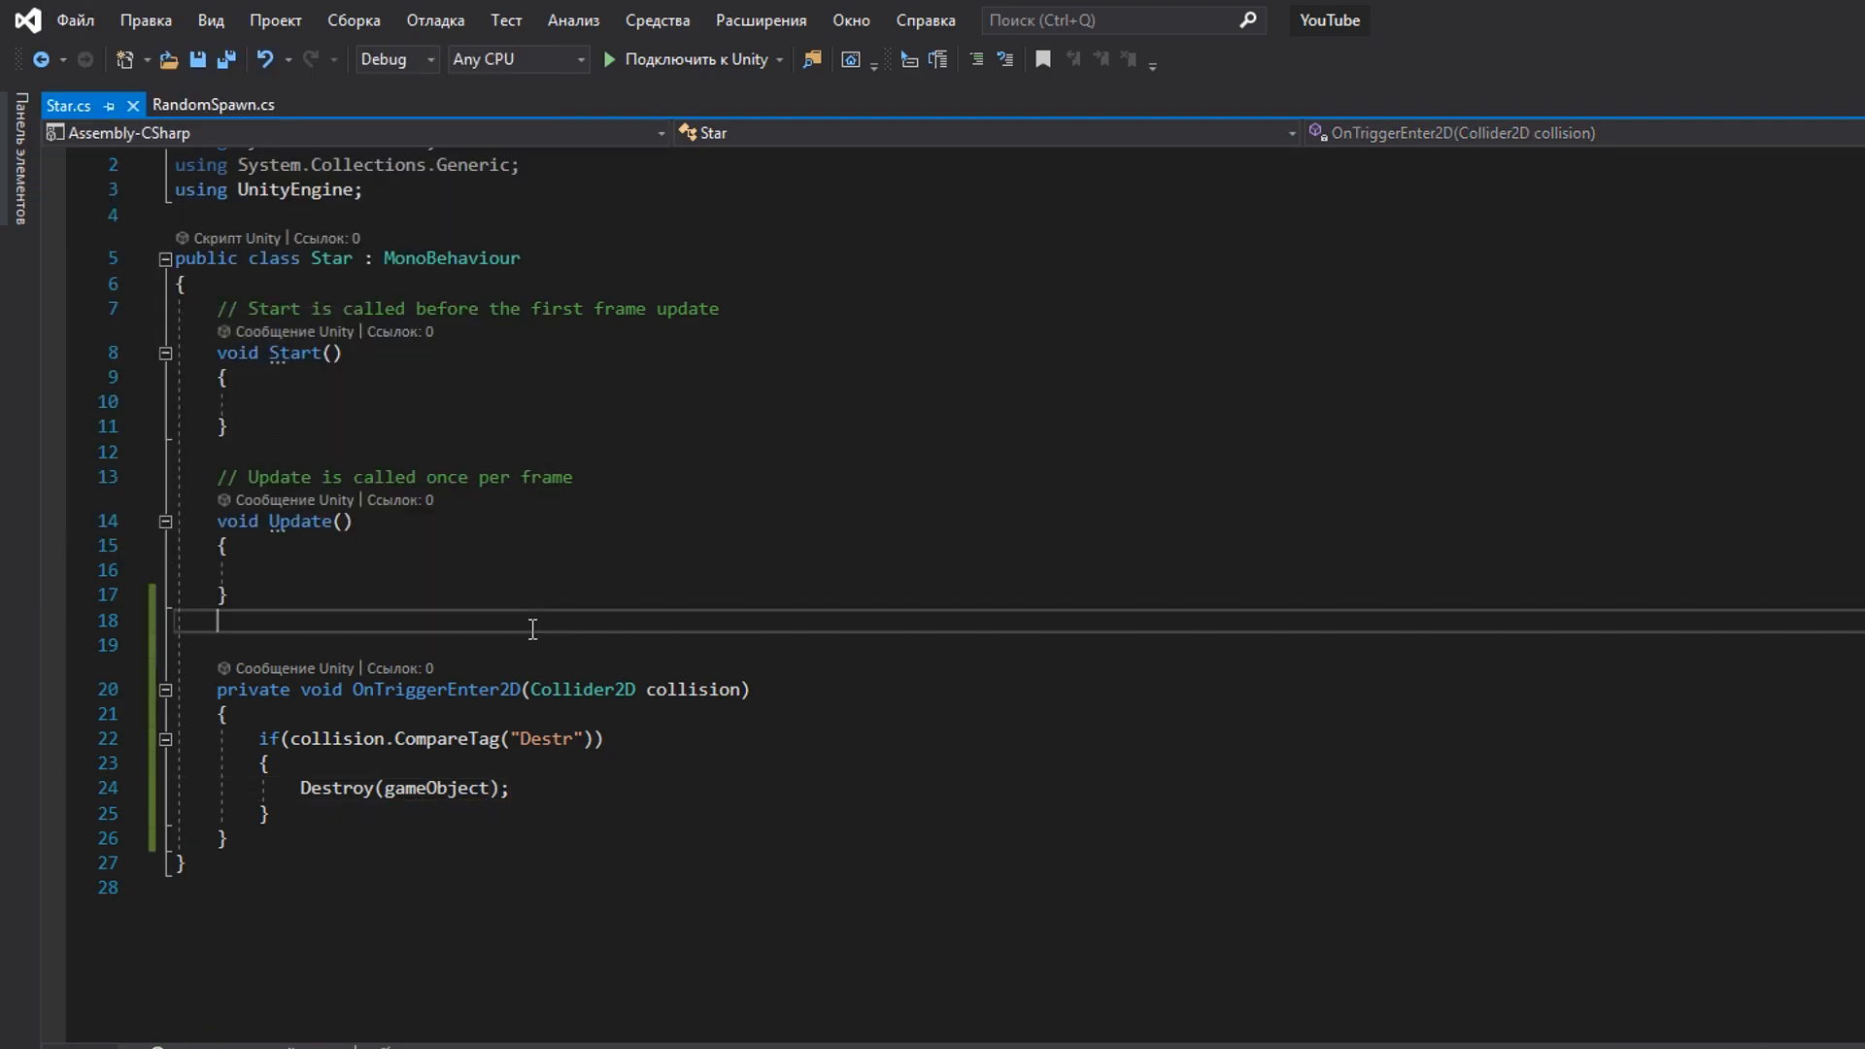
{"action": "double_click", "coordinate": [546, 738]}
{"action": "left_click", "coordinate": [611, 787]}
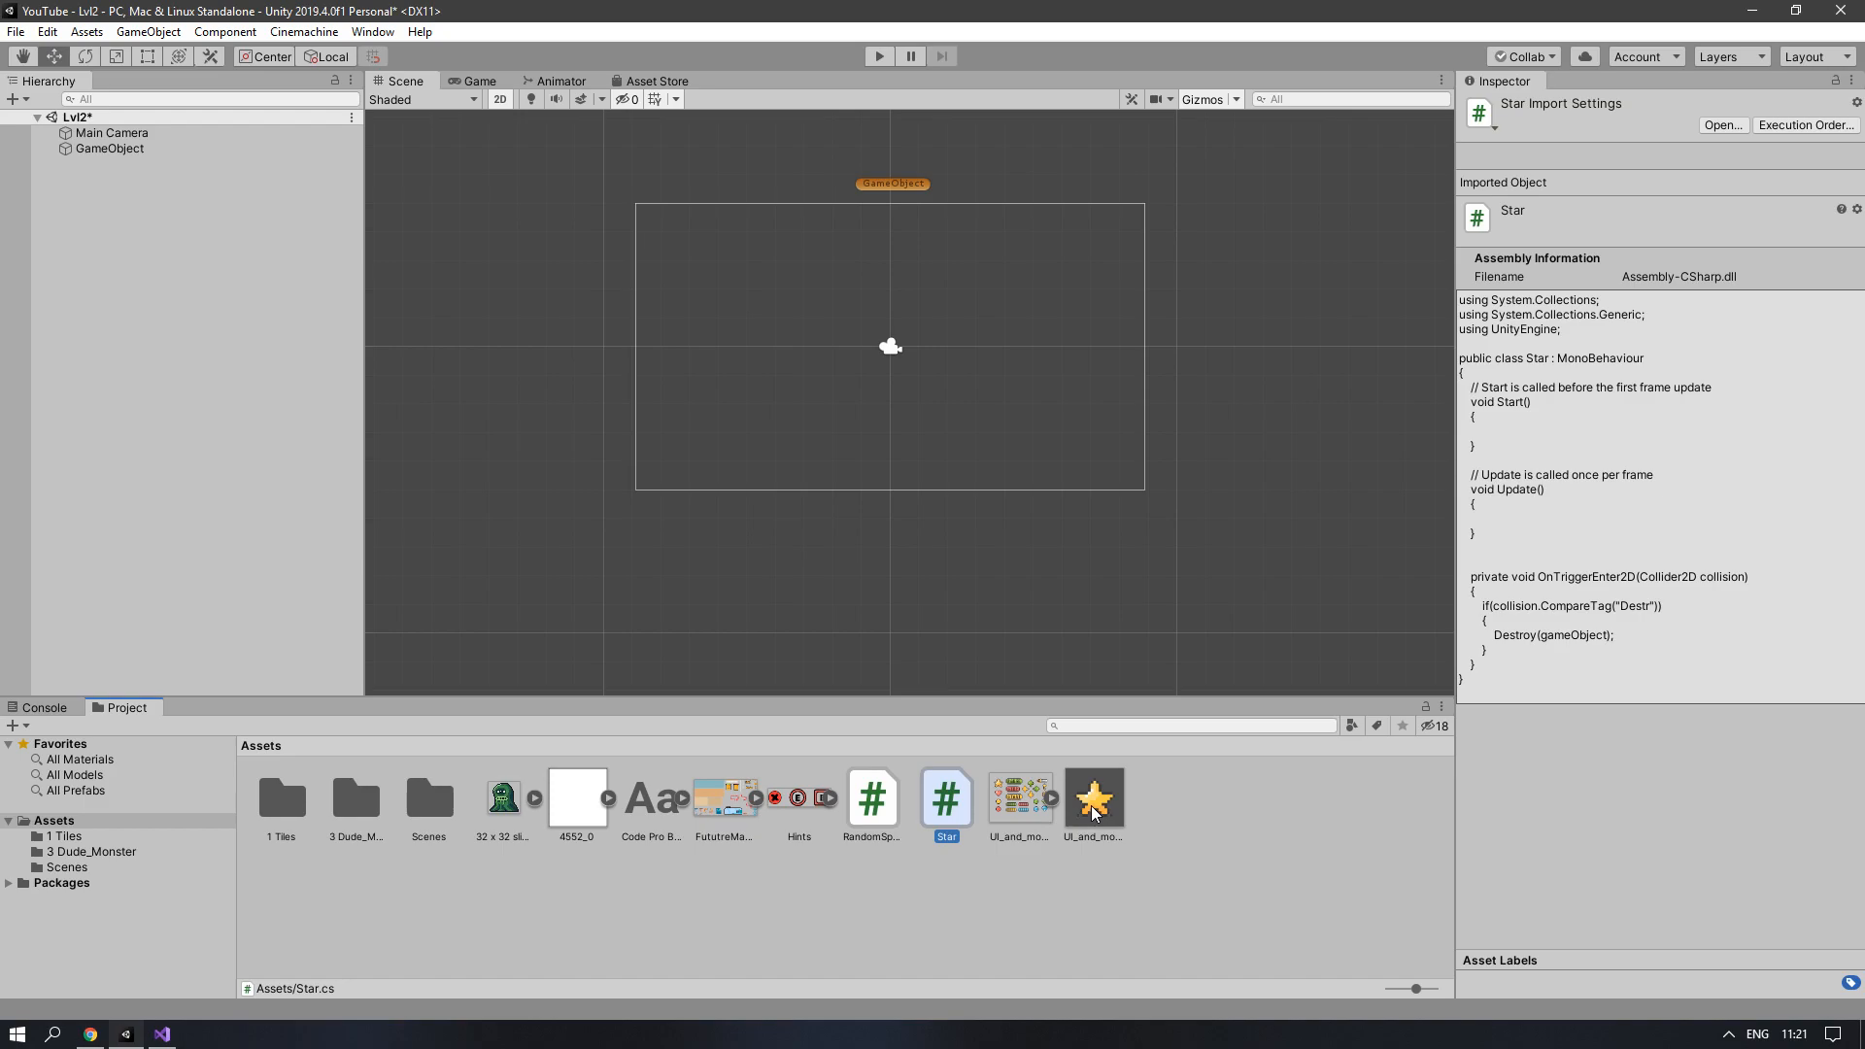
Step: Switch to Unity, open the star prefab UI_and_more_0 and attach the Star script to it
{"action": "double_click", "coordinate": [1092, 808]}
{"action": "scroll", "coordinate": [1664, 744], "scroll_direction": "down", "scroll_amount": 5}
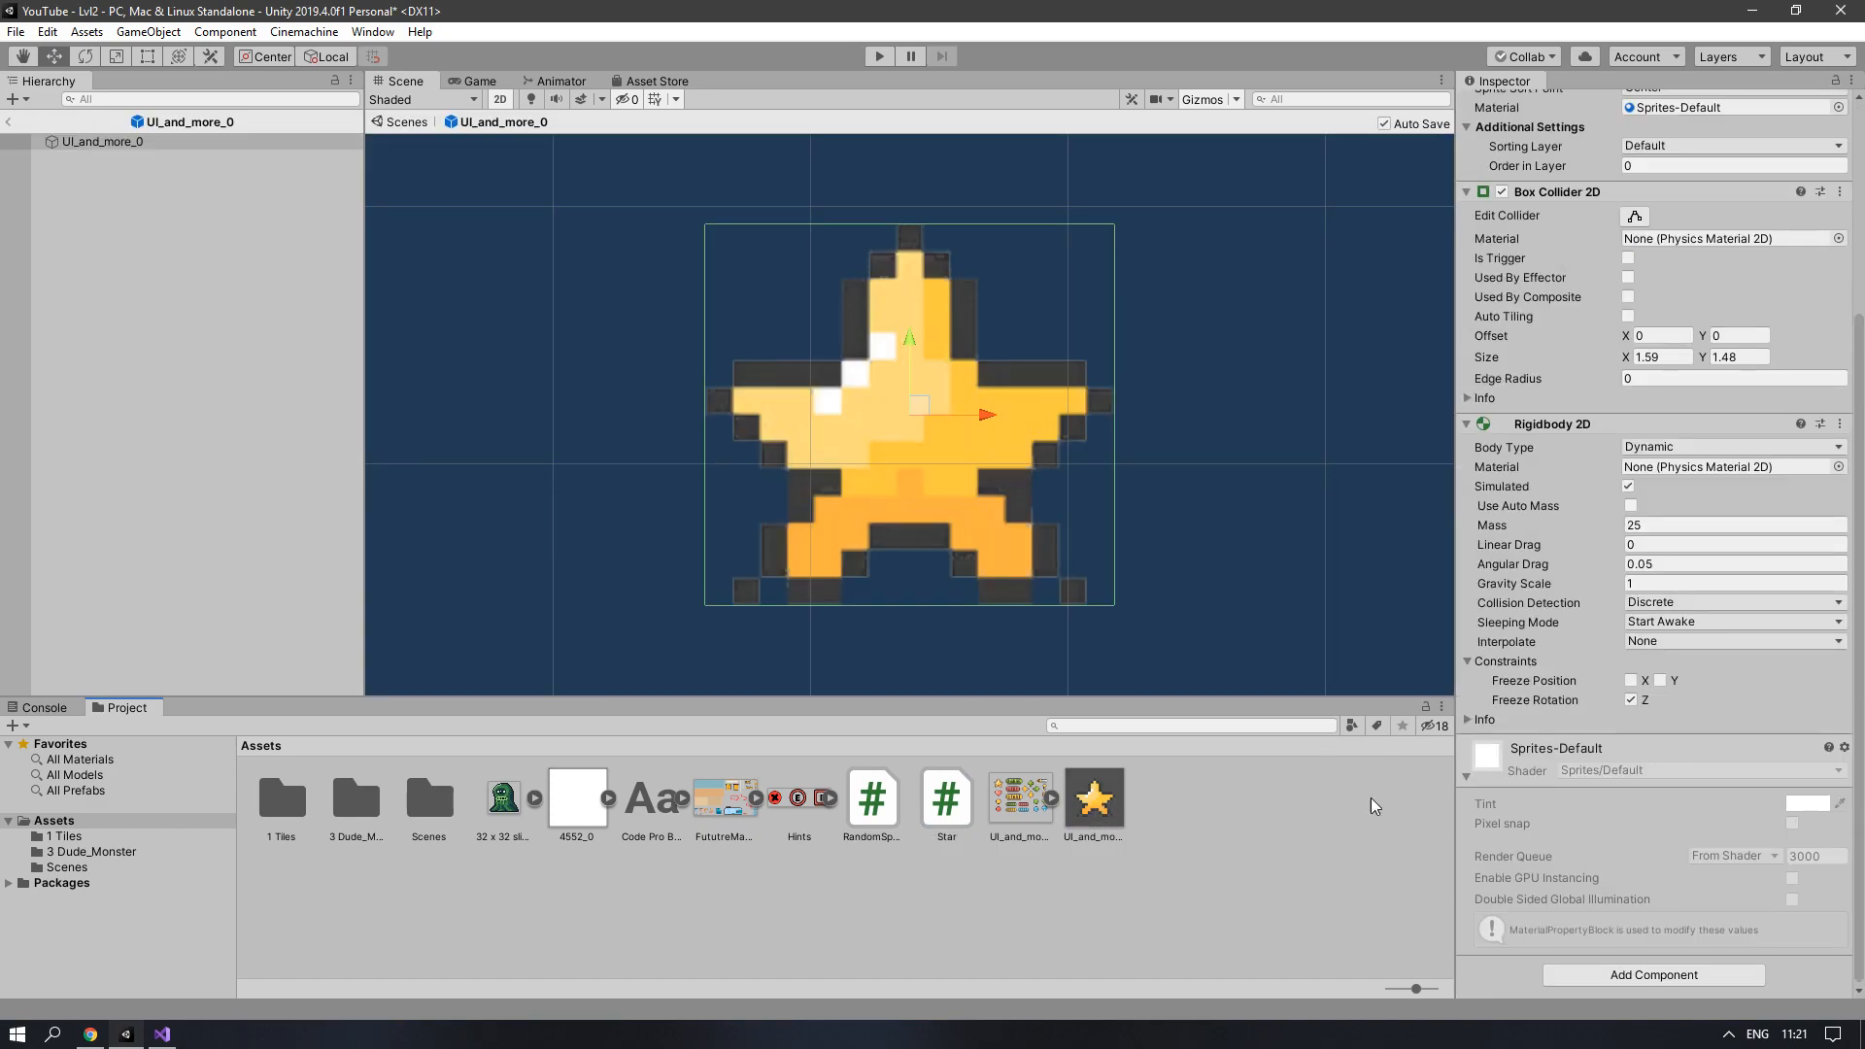
{"action": "left_click_drag", "start_coordinate": [946, 799], "coordinate": [1557, 731]}
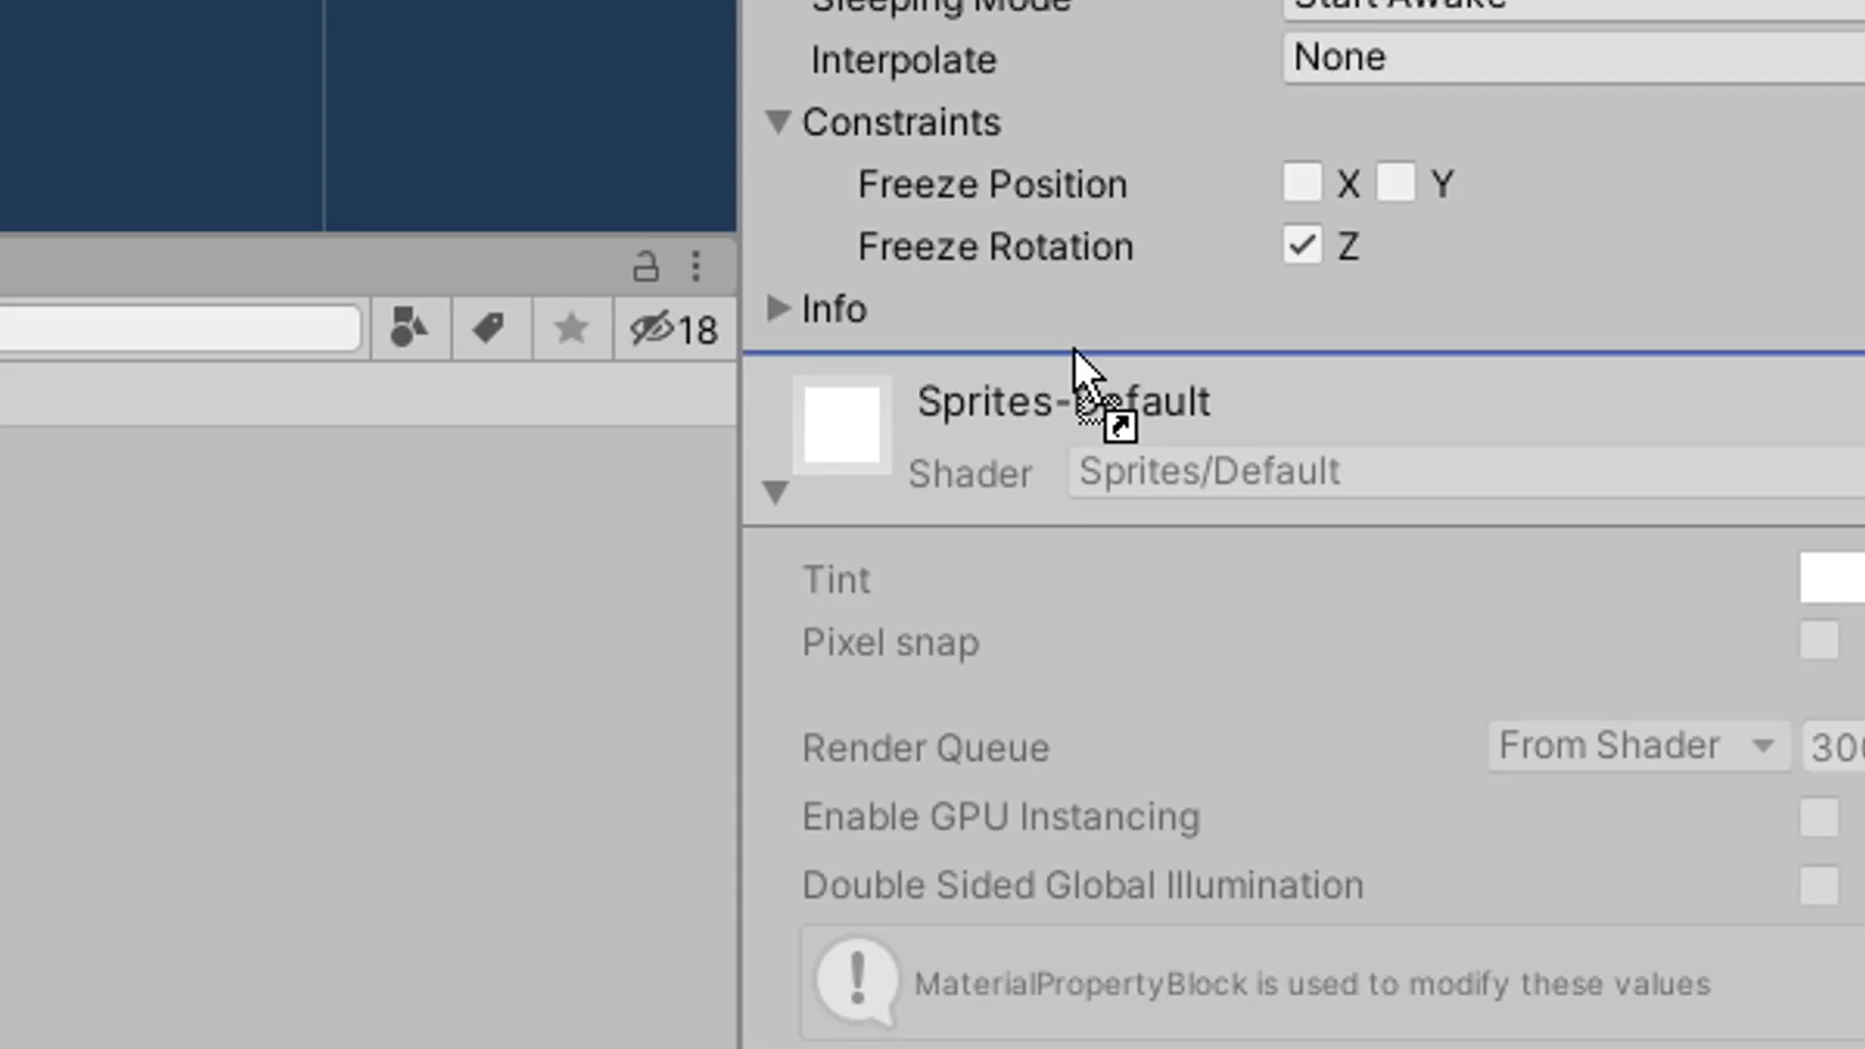
{"action": "left_click_drag", "start_coordinate": [1074, 347], "coordinate": [1076, 350]}
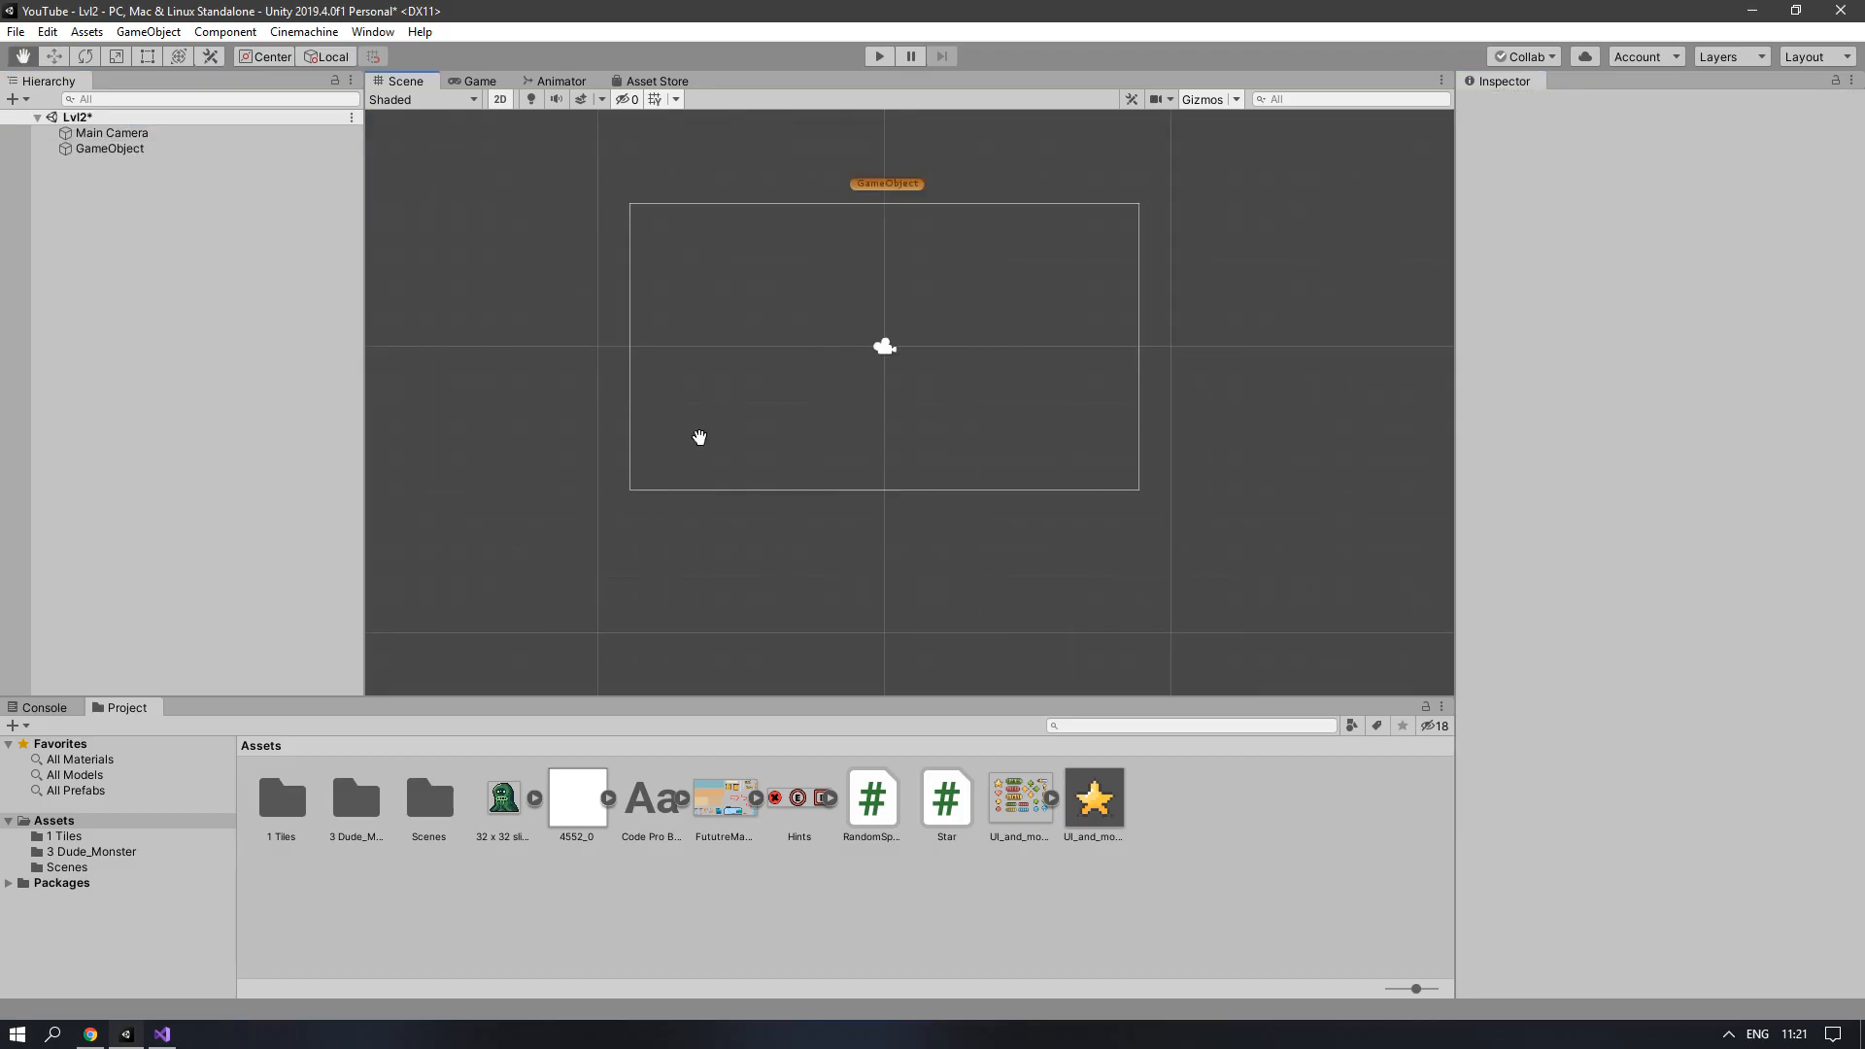
Step: Place the 4552_0 sprite just below the camera frame, at about Y -5.89, and resize it into a thin strip spanning the frame's width
{"action": "left_click_drag", "start_coordinate": [699, 434], "coordinate": [694, 438]}
{"action": "key", "text": "w"}
{"action": "left_click_drag", "start_coordinate": [578, 796], "coordinate": [749, 523]}
{"action": "key", "text": "t"}
{"action": "left_click_drag", "start_coordinate": [705, 377], "coordinate": [787, 486]}
{"action": "scroll", "coordinate": [776, 662], "scroll_direction": "up", "scroll_amount": 2}
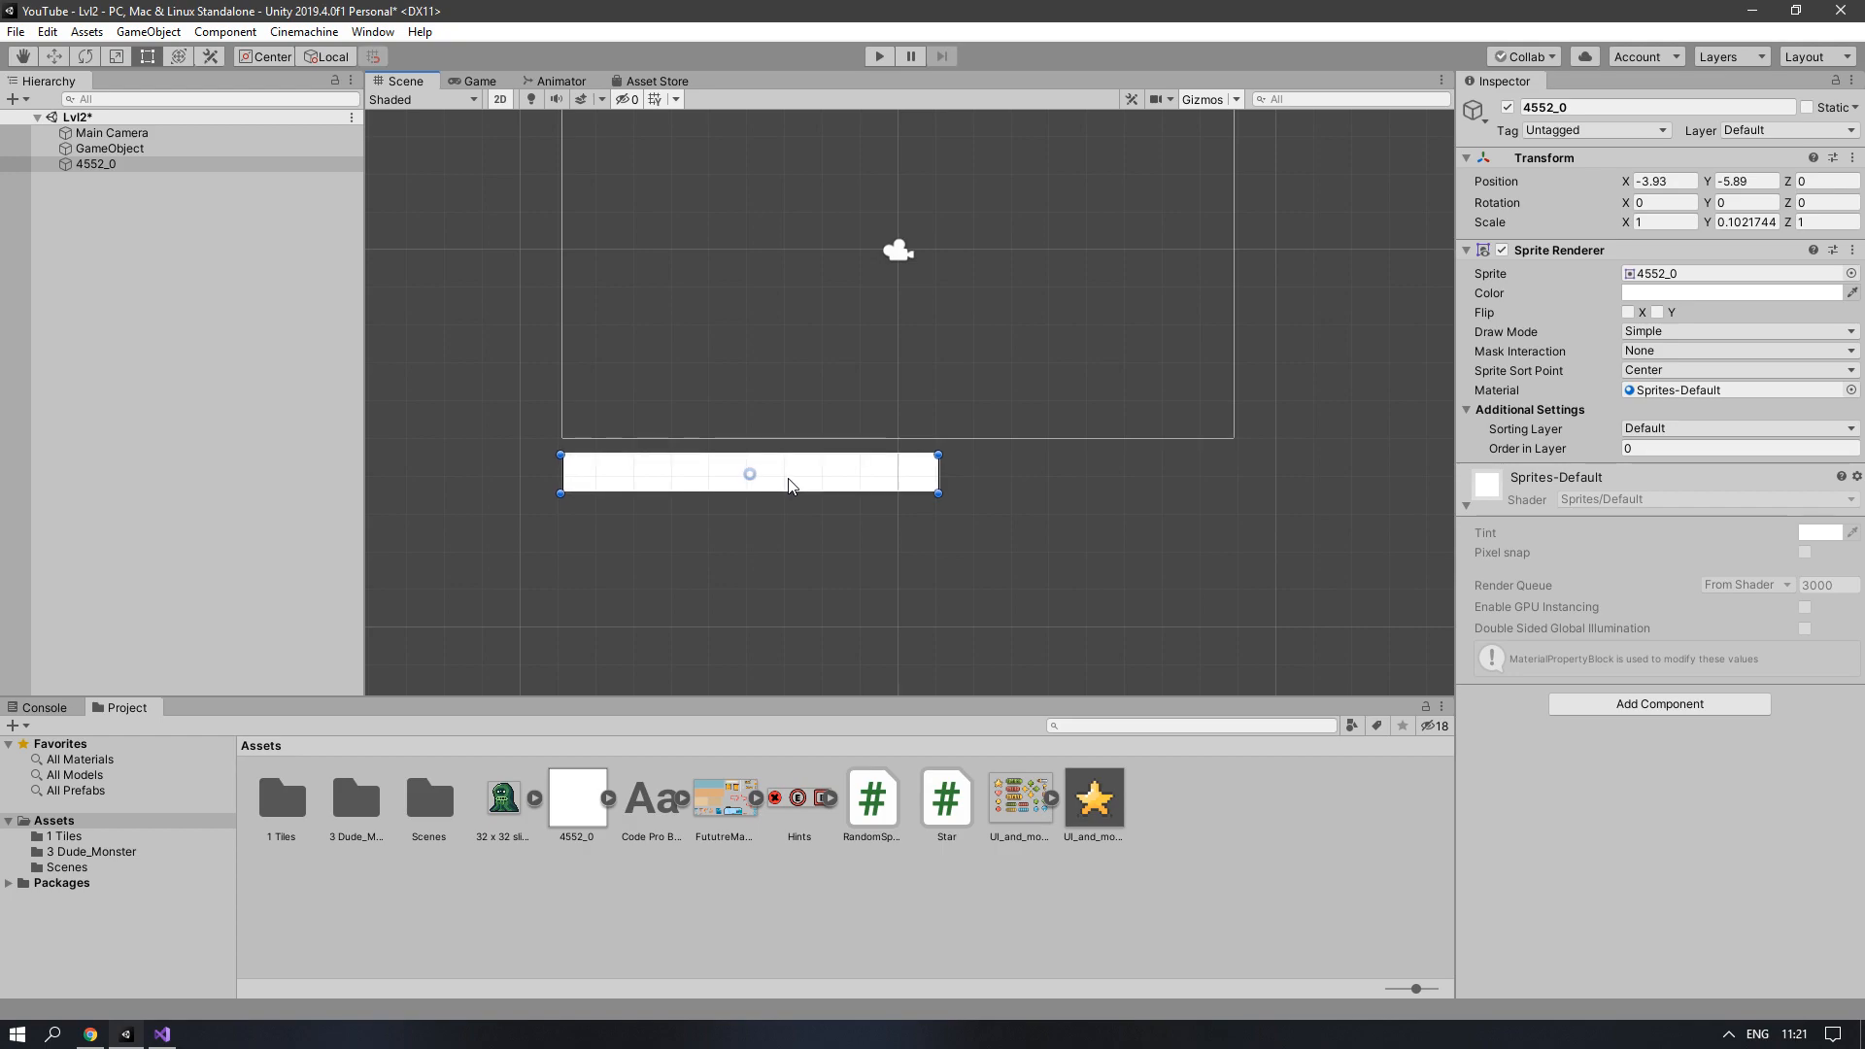
{"action": "scroll", "coordinate": [917, 506], "scroll_direction": "down", "scroll_amount": 1}
{"action": "left_click_drag", "start_coordinate": [860, 487], "coordinate": [1119, 482]}
Step: Add a Box Collider 2D component to the 4552_0 strip
{"action": "left_click", "coordinate": [1658, 703]}
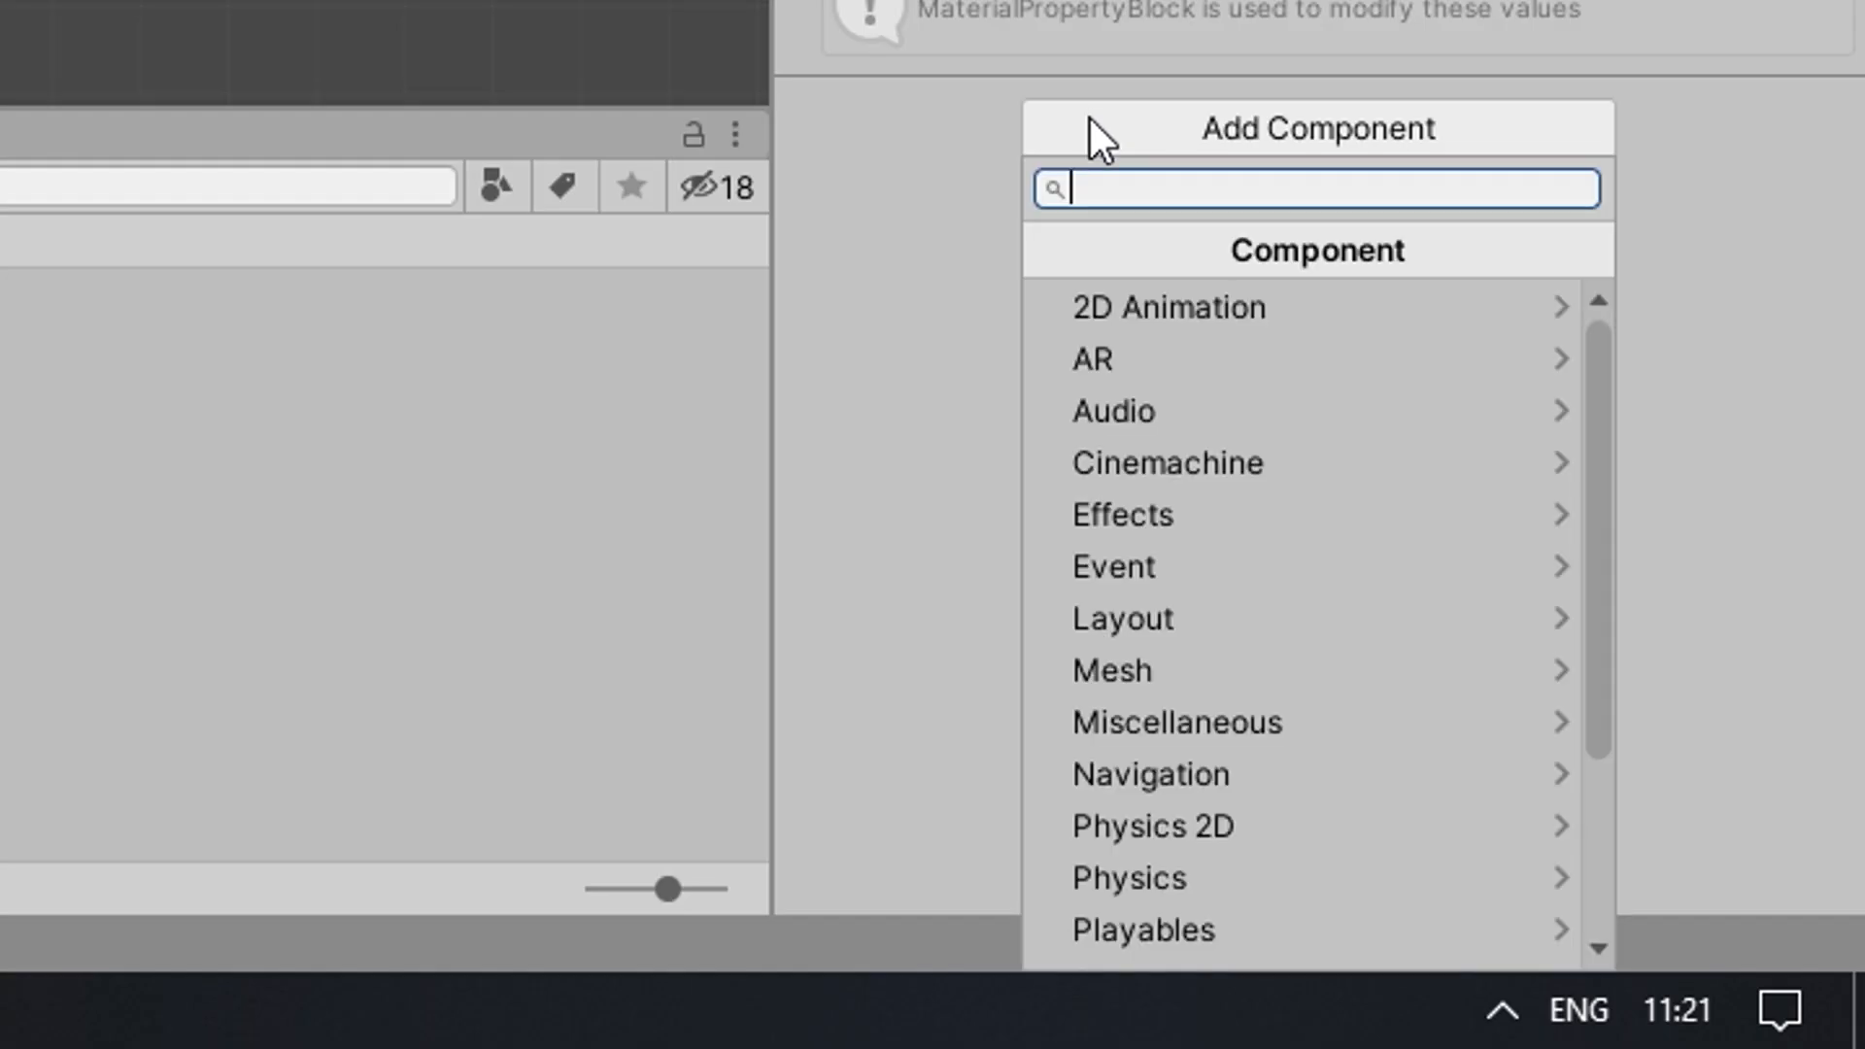
{"action": "left_click", "coordinate": [1647, 960]}
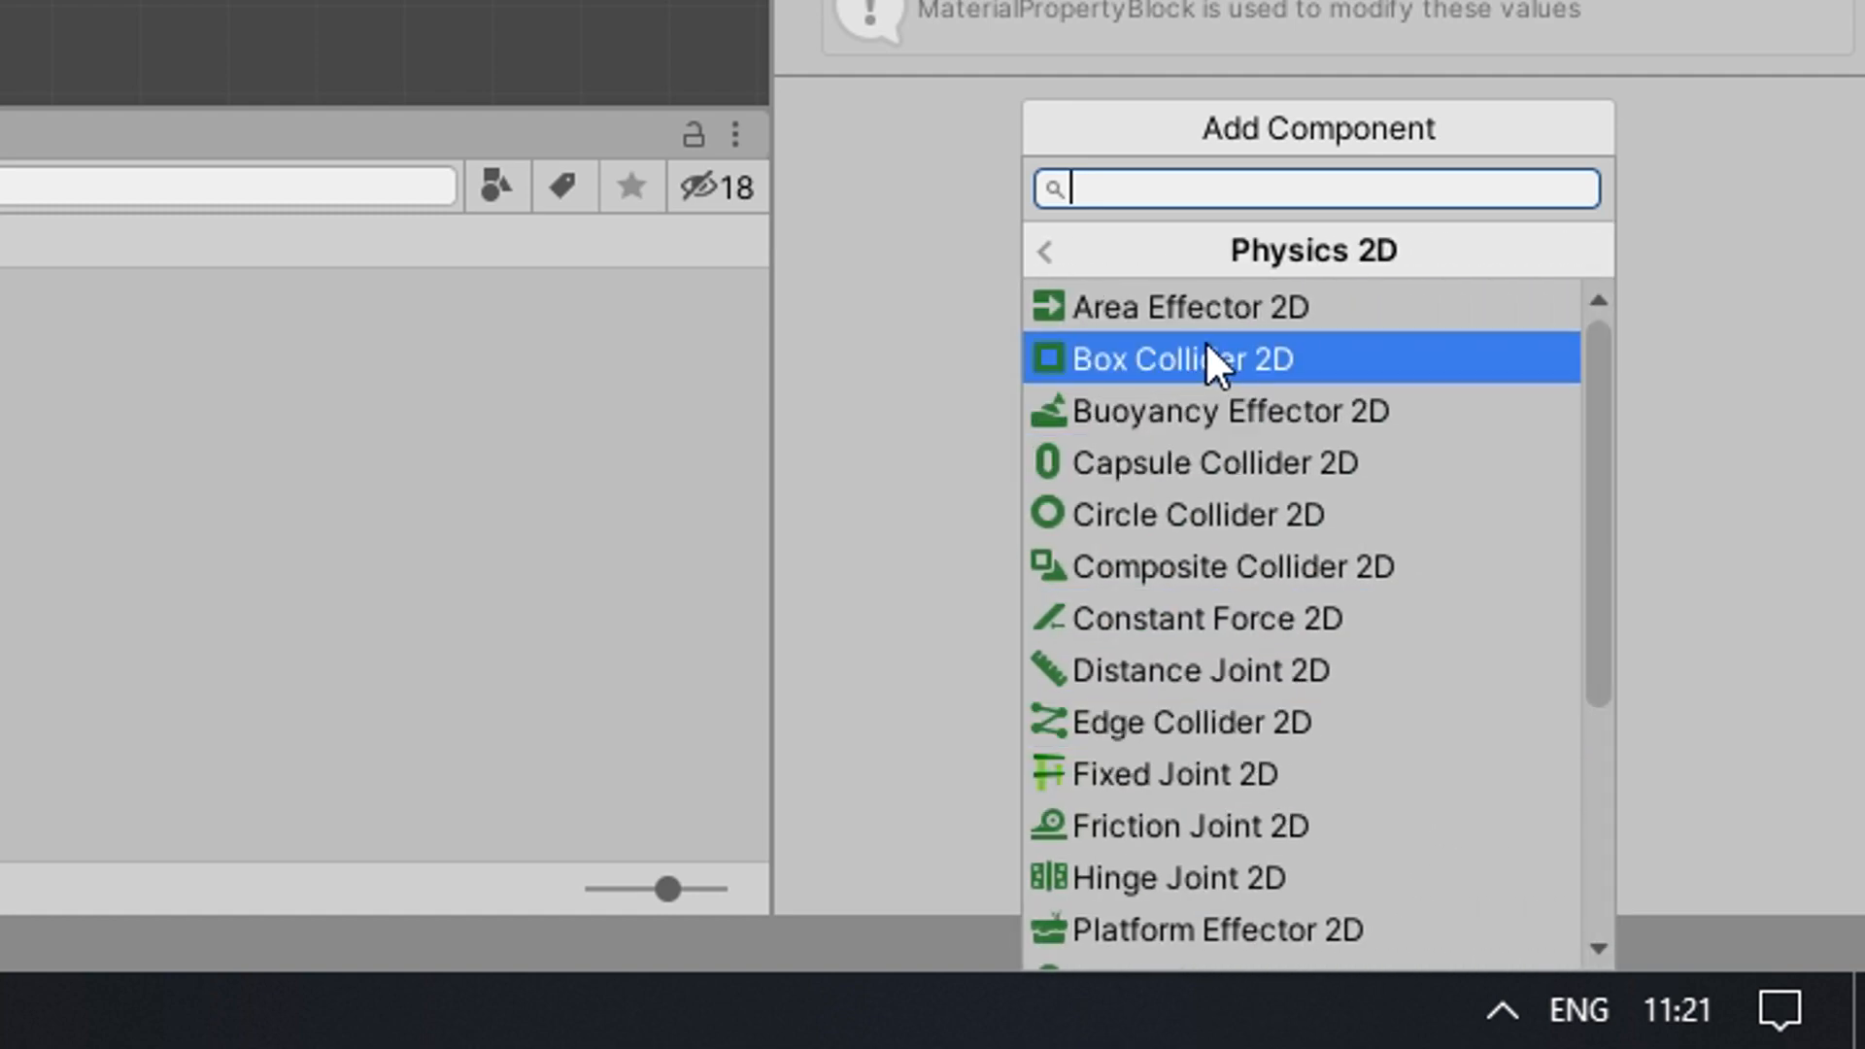
{"action": "left_click", "coordinate": [1207, 361]}
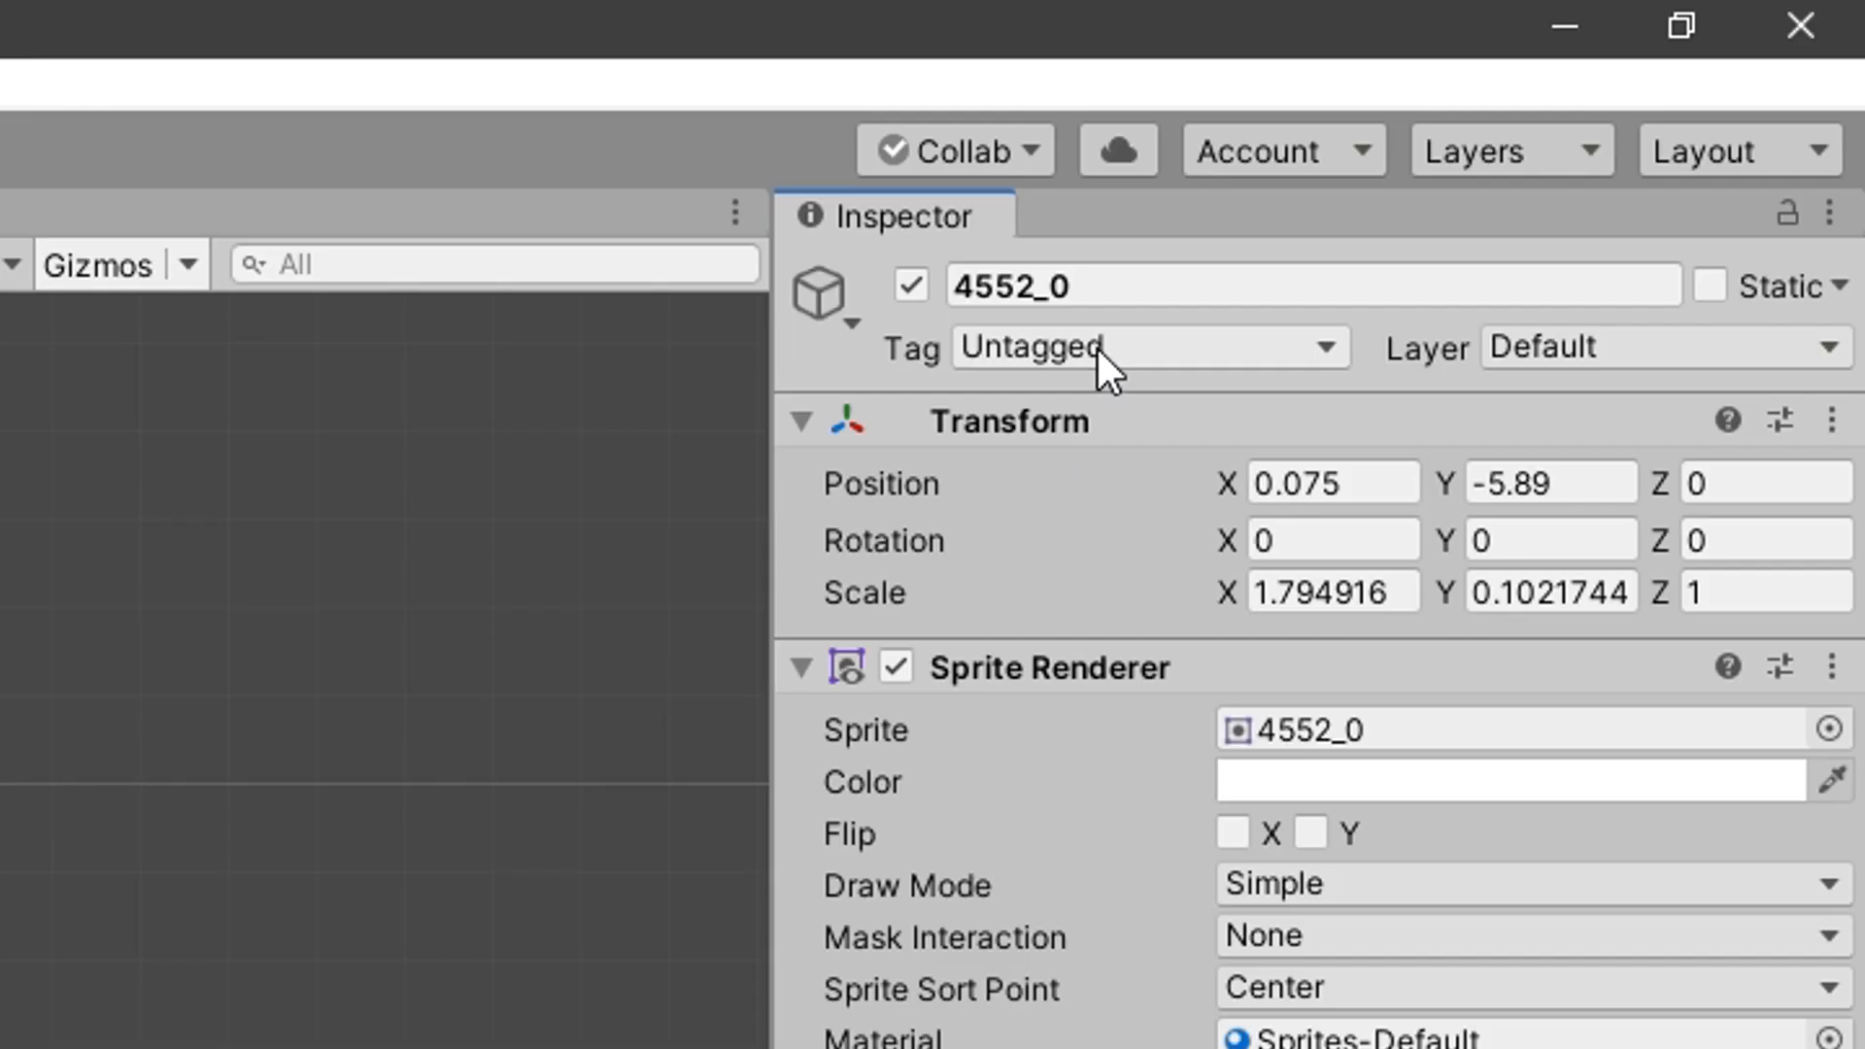
Step: Create a new tag named Destr and assign it to the 4552_0 strip
{"action": "left_click", "coordinate": [1578, 130]}
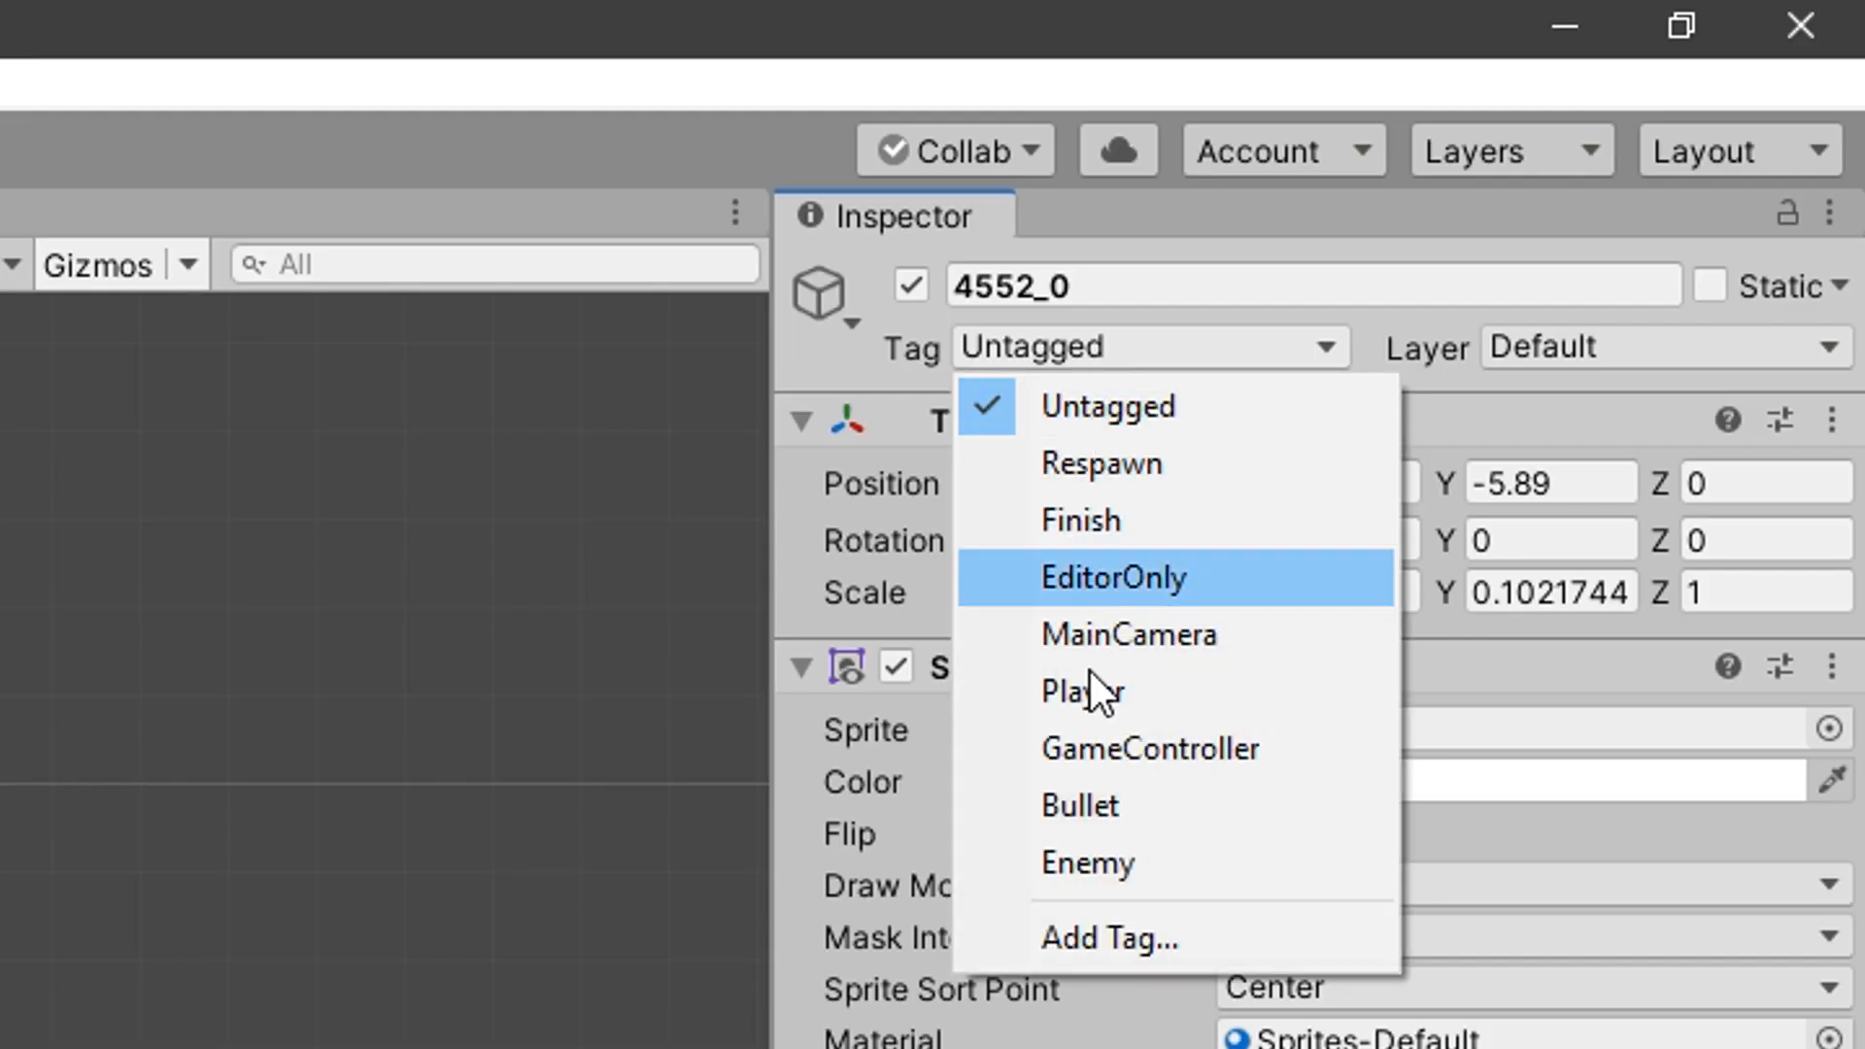
{"action": "left_click", "coordinate": [1088, 938]}
{"action": "type", "text": "Destr"}
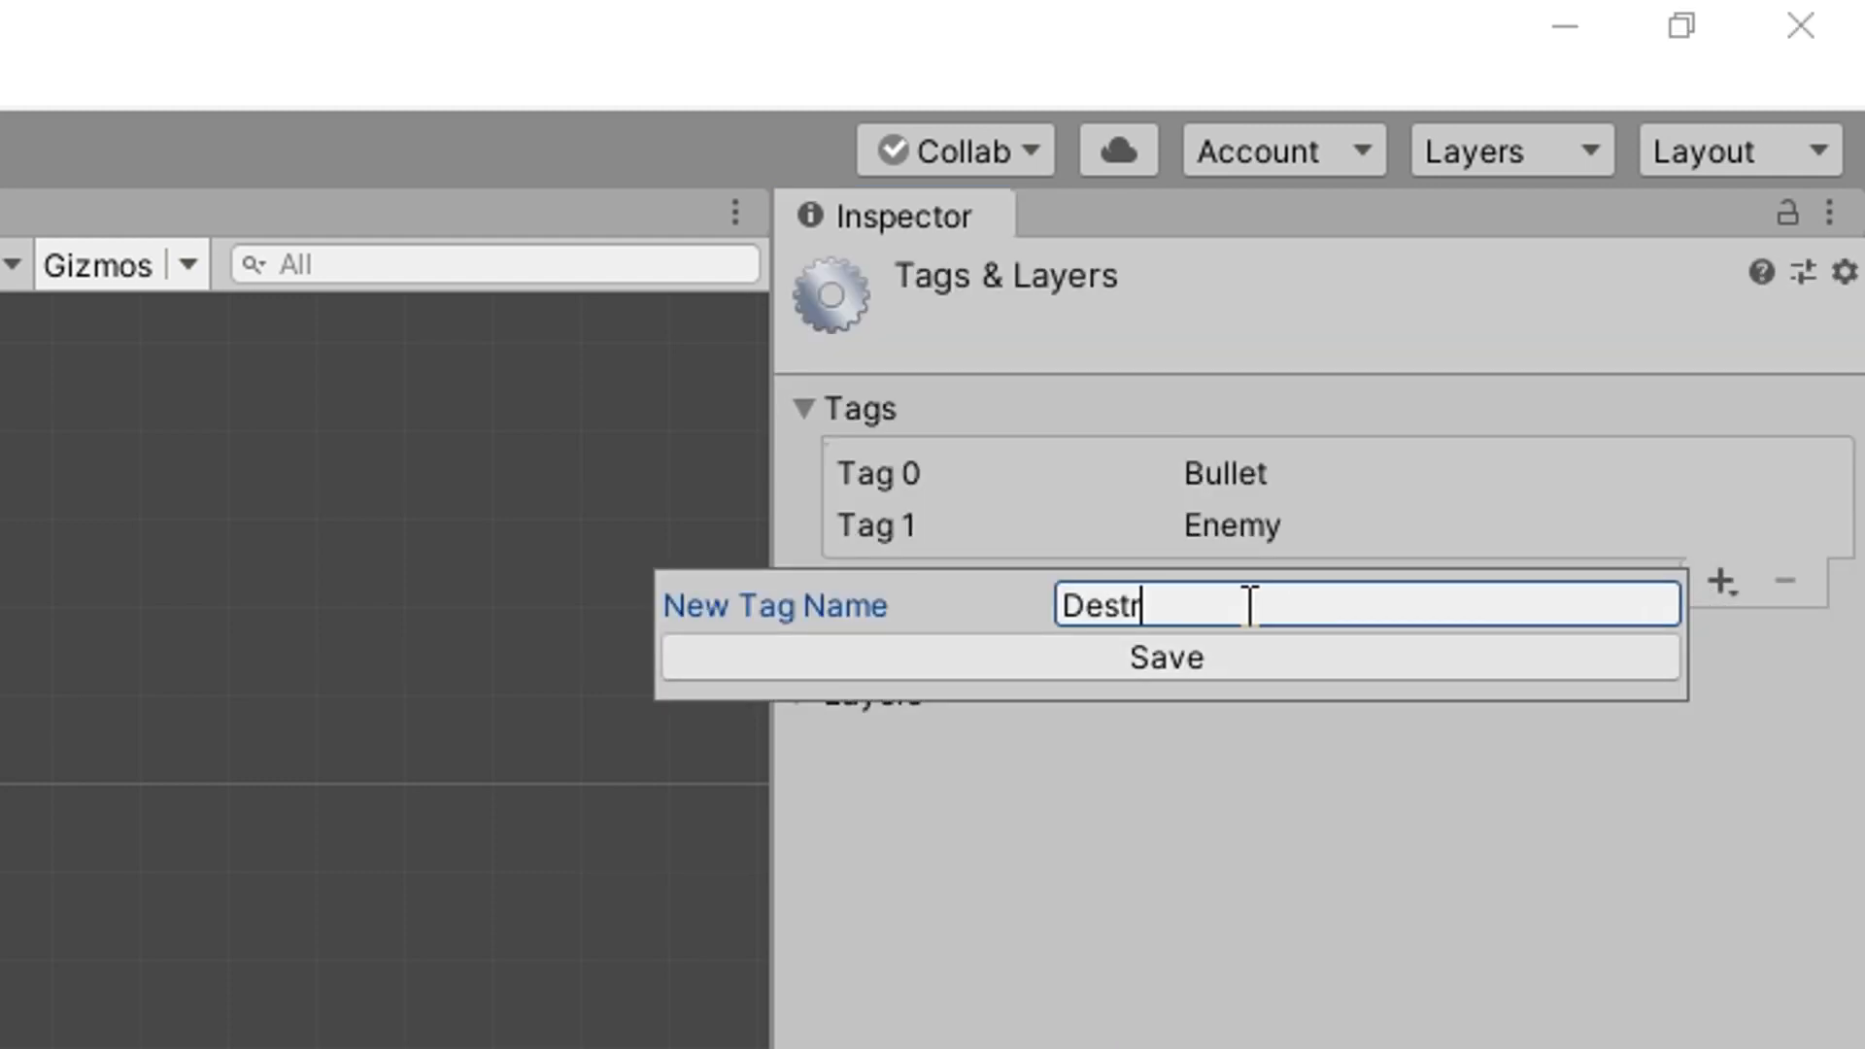
{"action": "left_click", "coordinate": [1198, 646]}
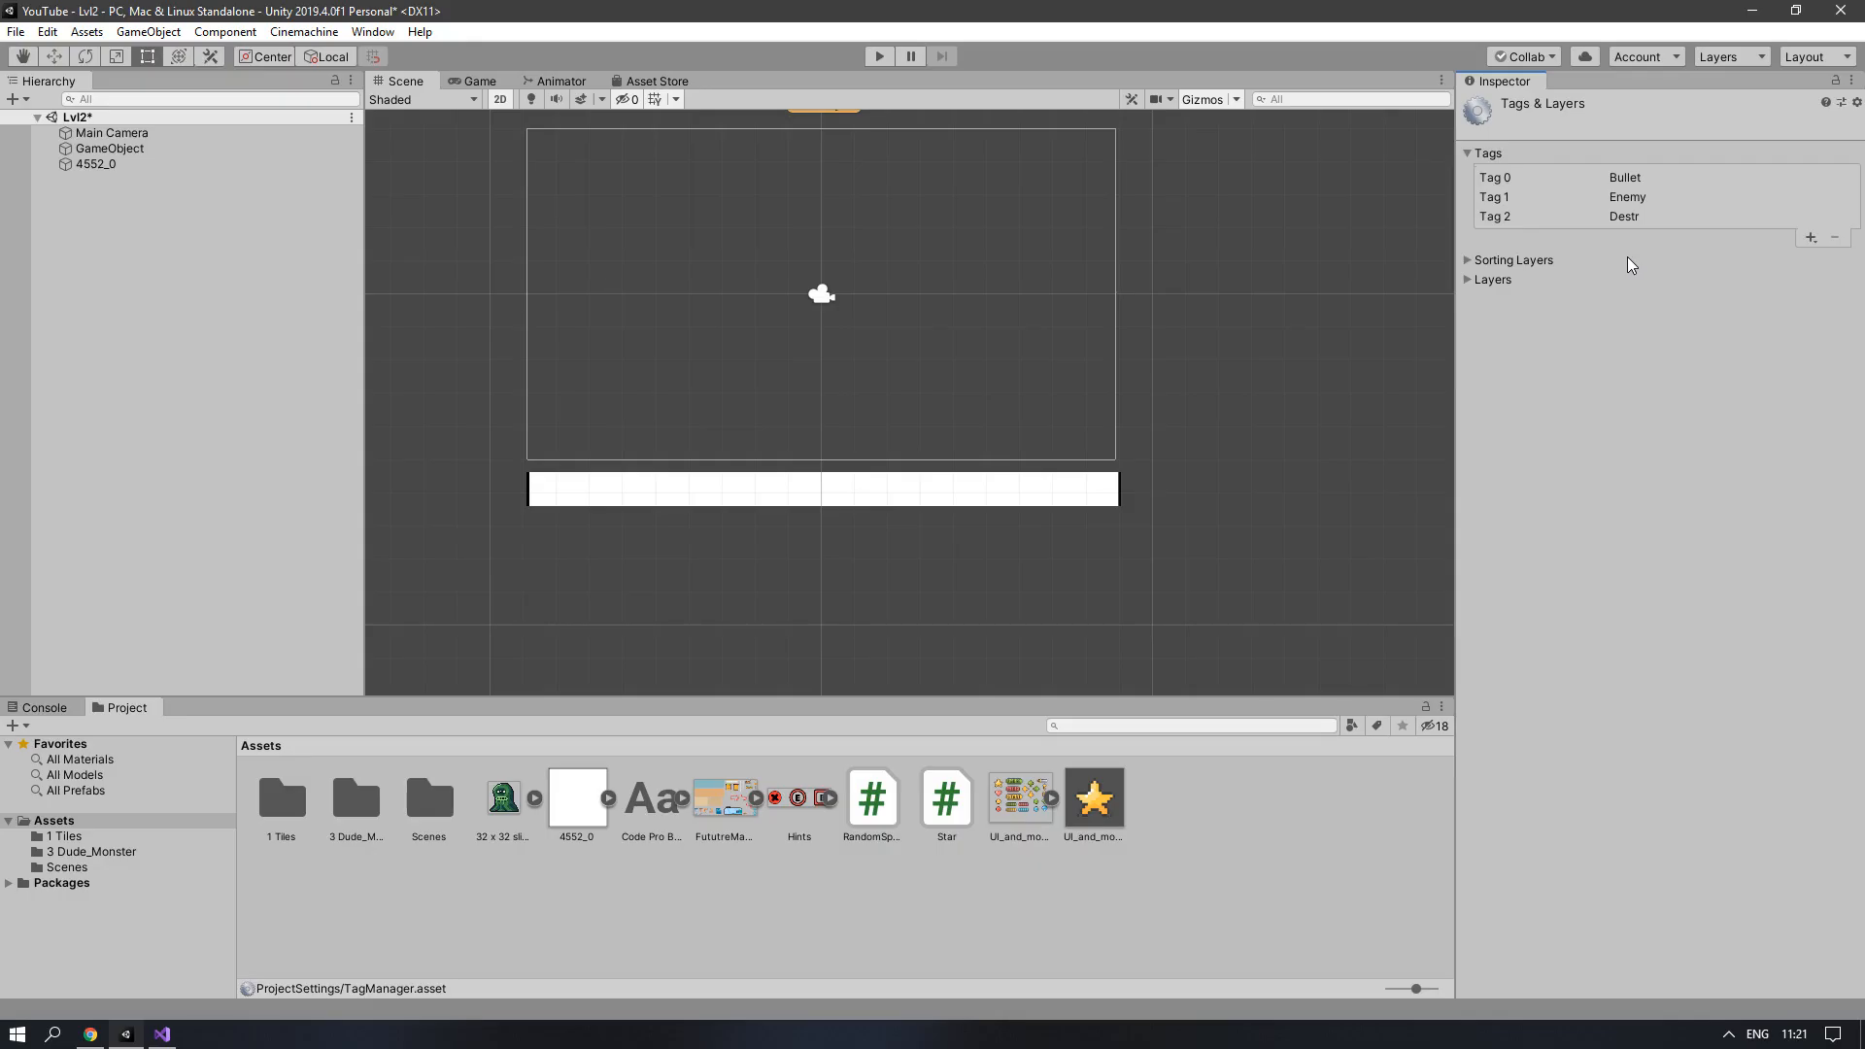
{"action": "left_click", "coordinate": [1059, 483]}
{"action": "left_click", "coordinate": [1564, 133]}
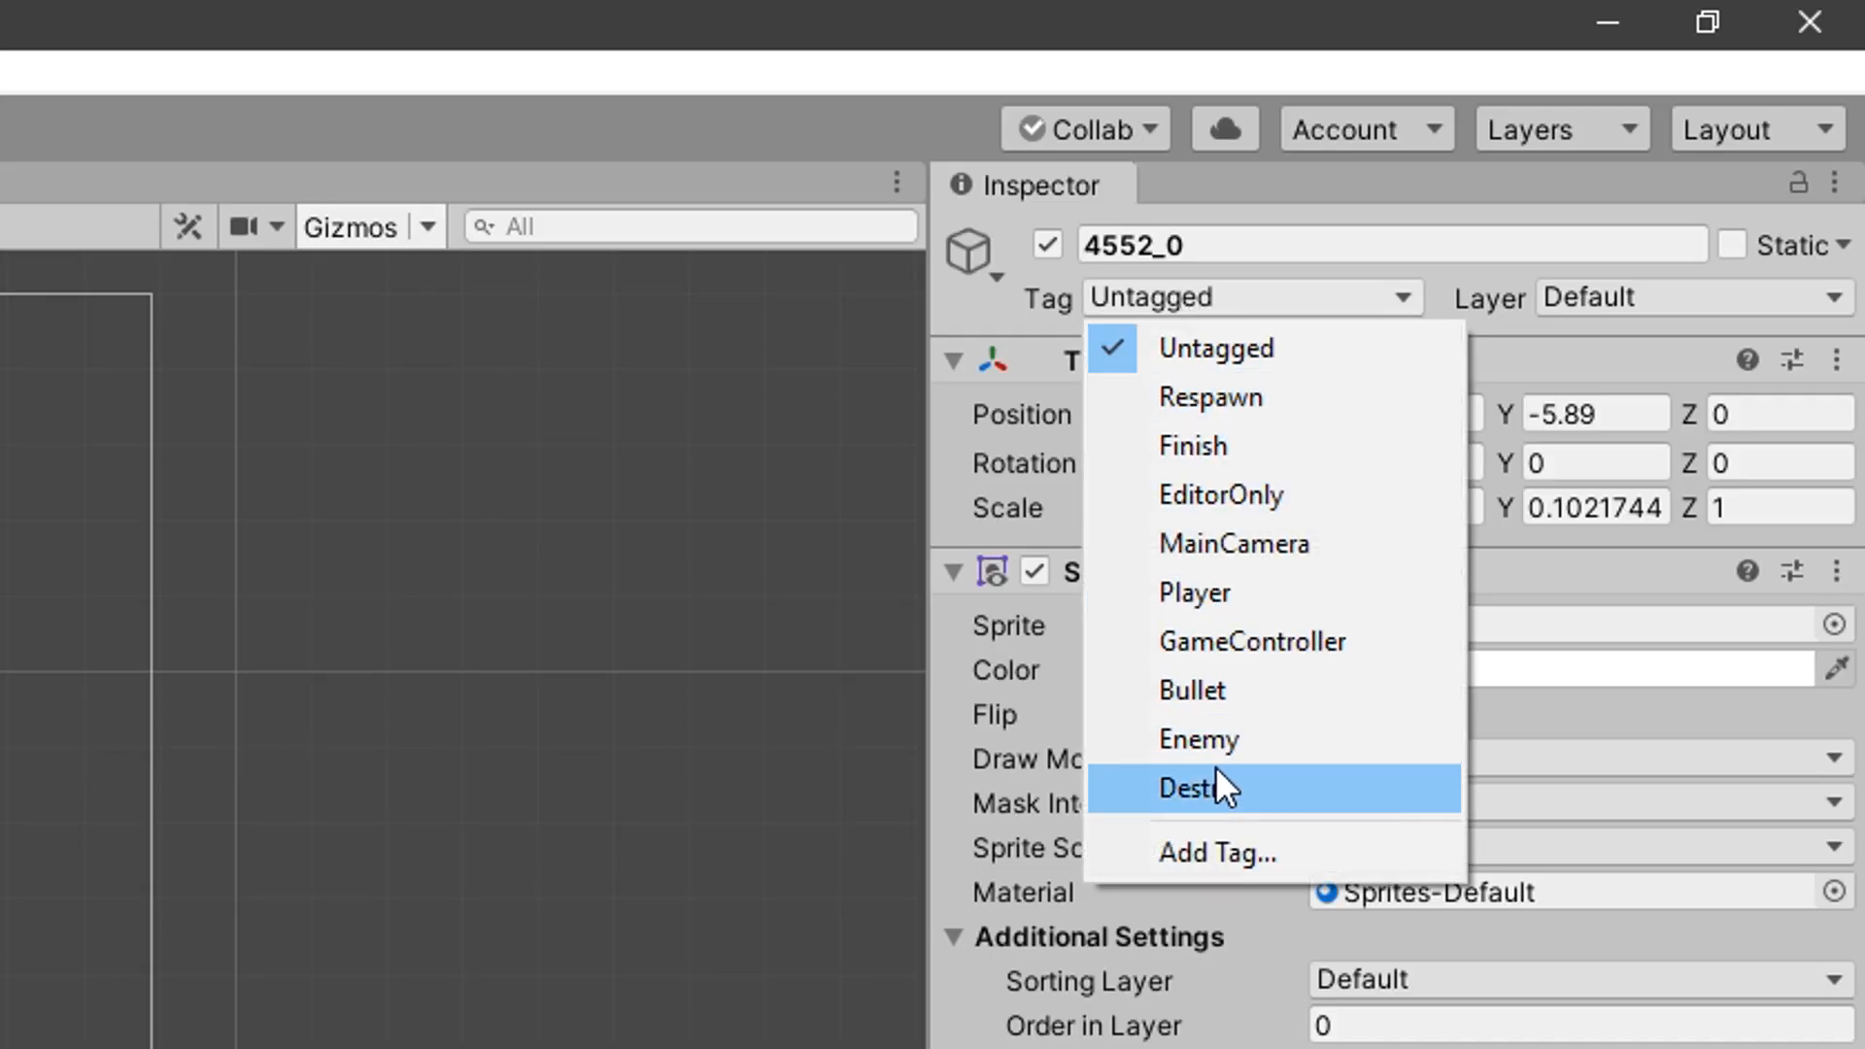
{"action": "left_click", "coordinate": [1193, 785]}
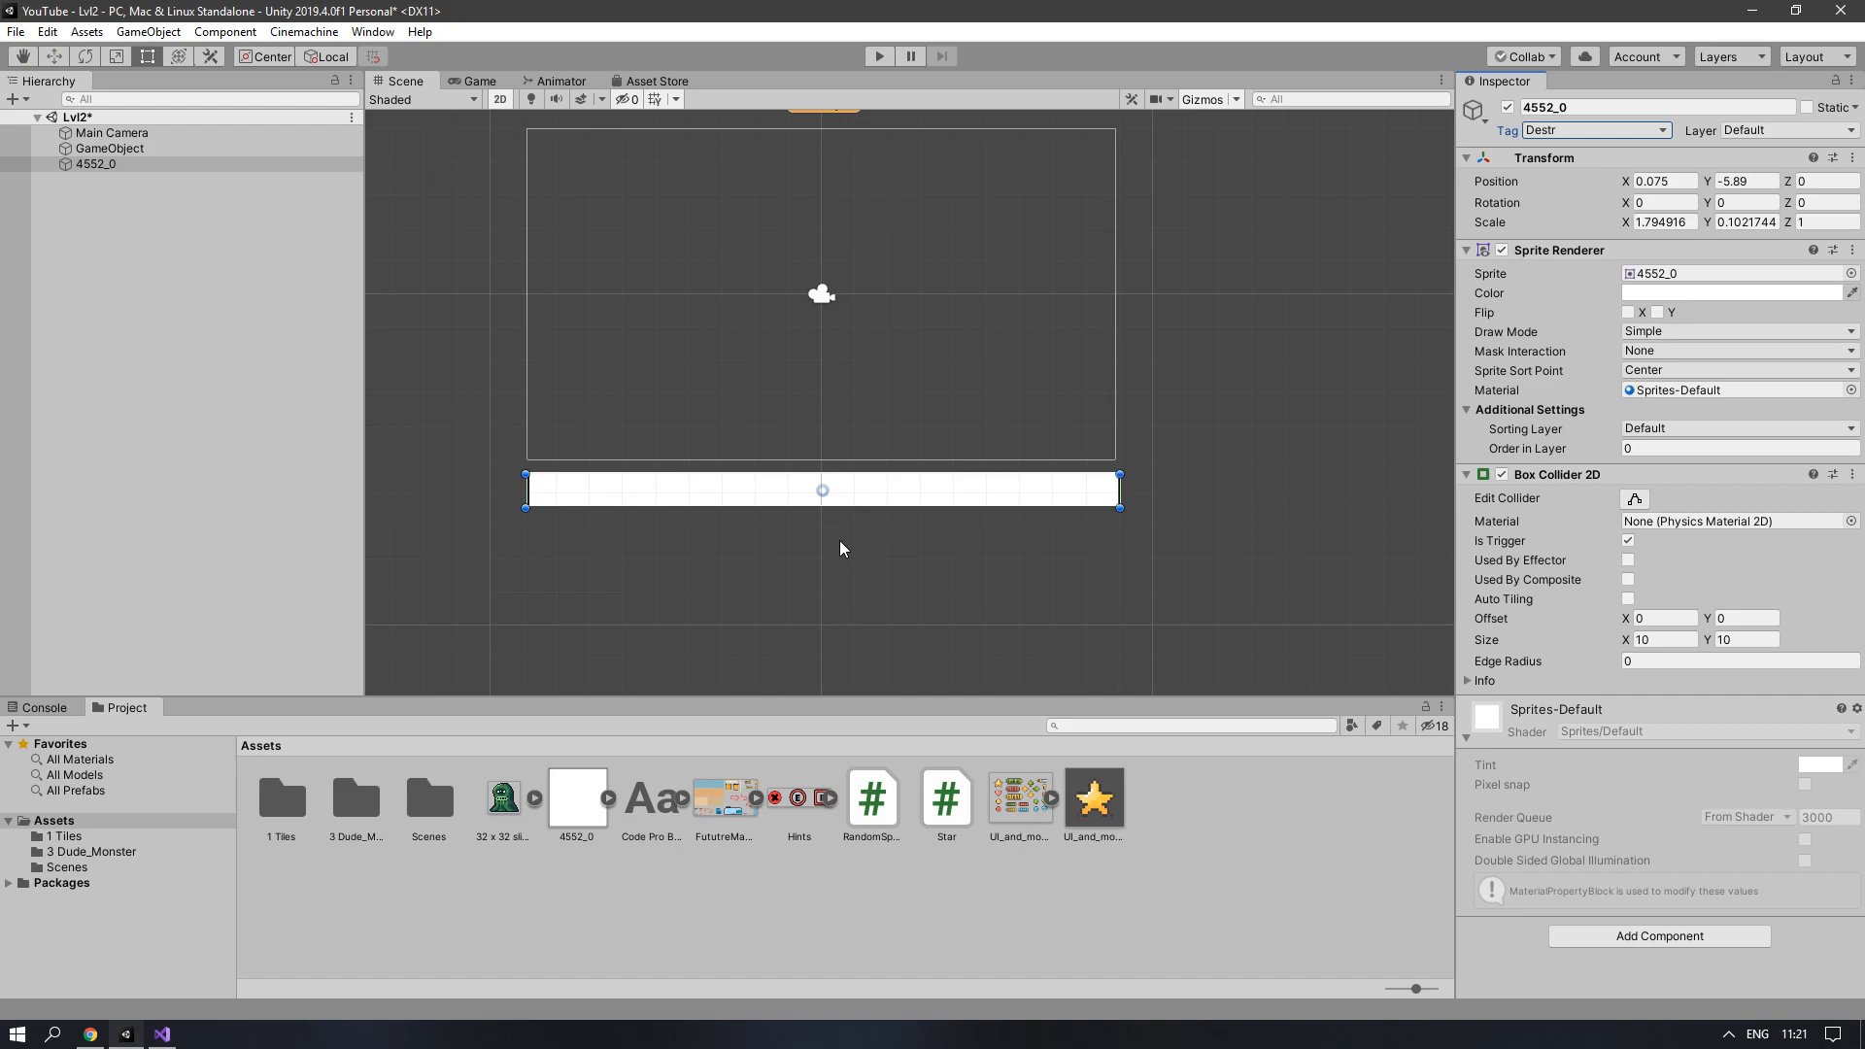
Step: Deselect the strip and run the scene to test how the stars spawn, fall and get destroyed
{"action": "middle_click_drag", "start_coordinate": [839, 540], "coordinate": [875, 575]}
{"action": "left_click", "coordinate": [874, 569]}
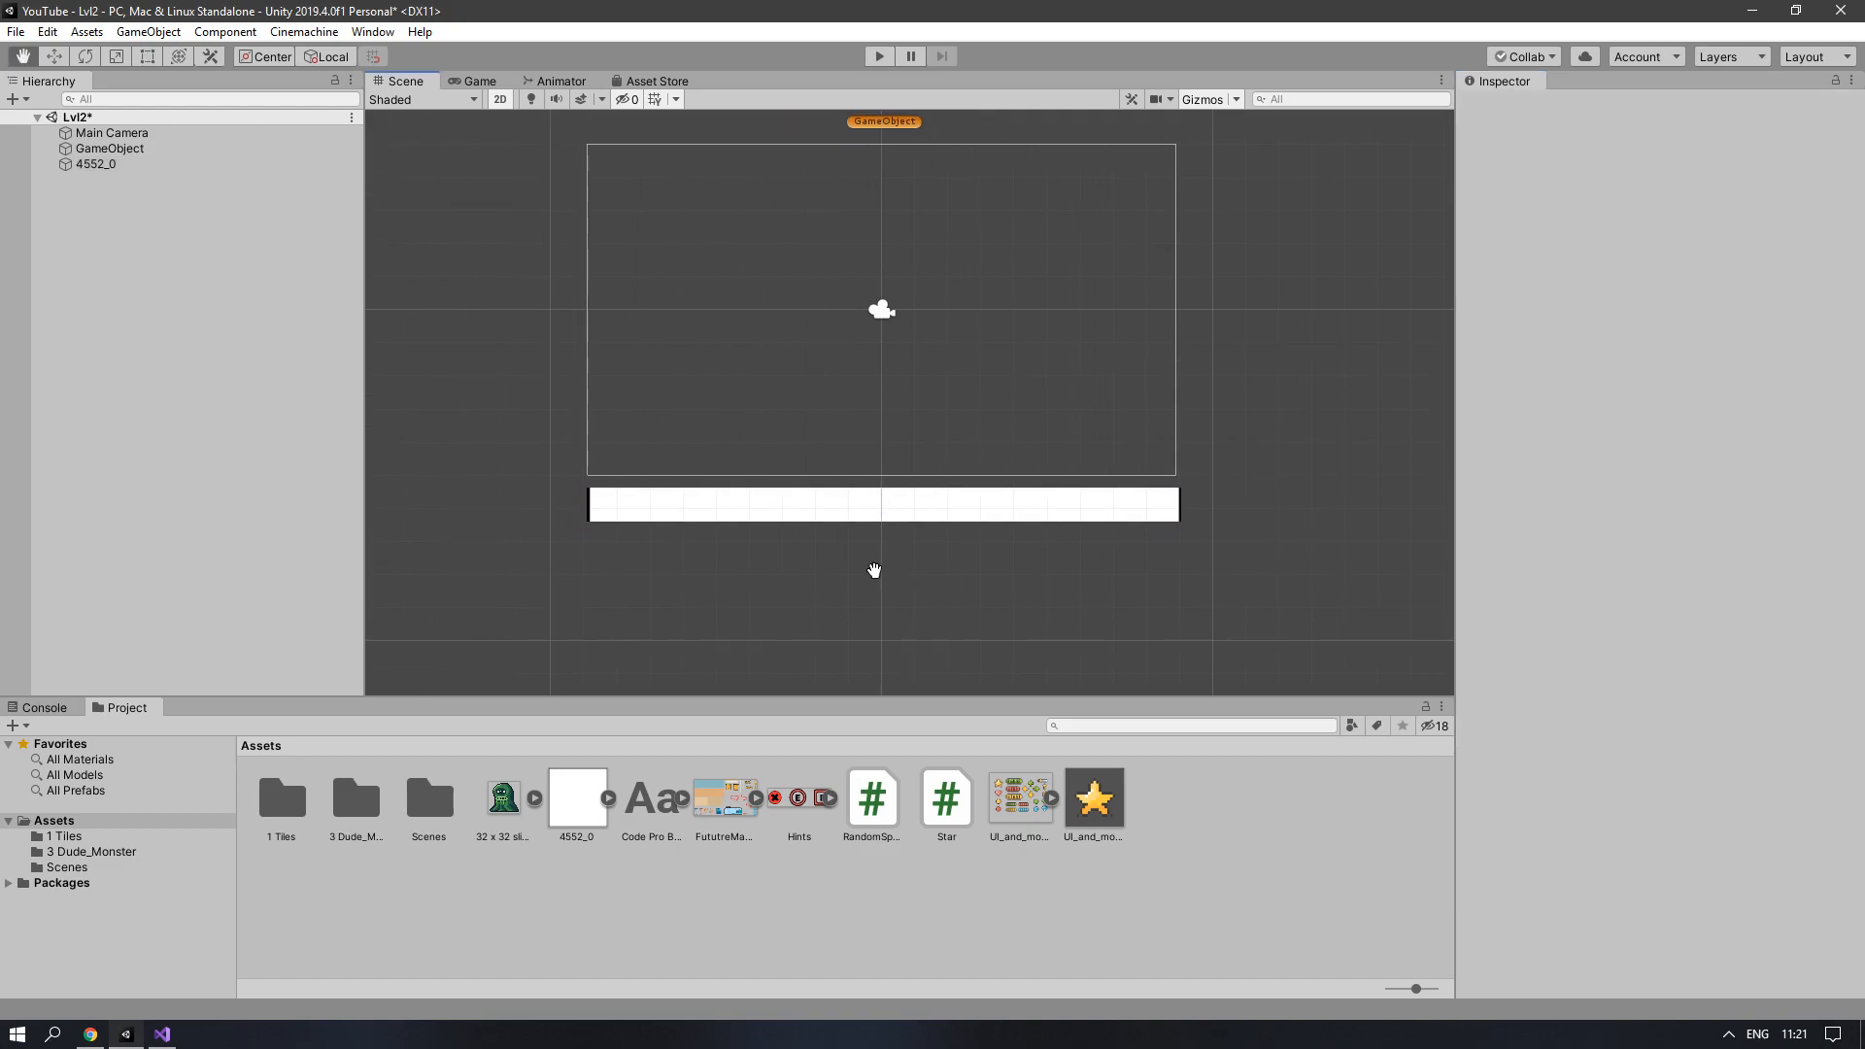
{"action": "left_click", "coordinate": [878, 55]}
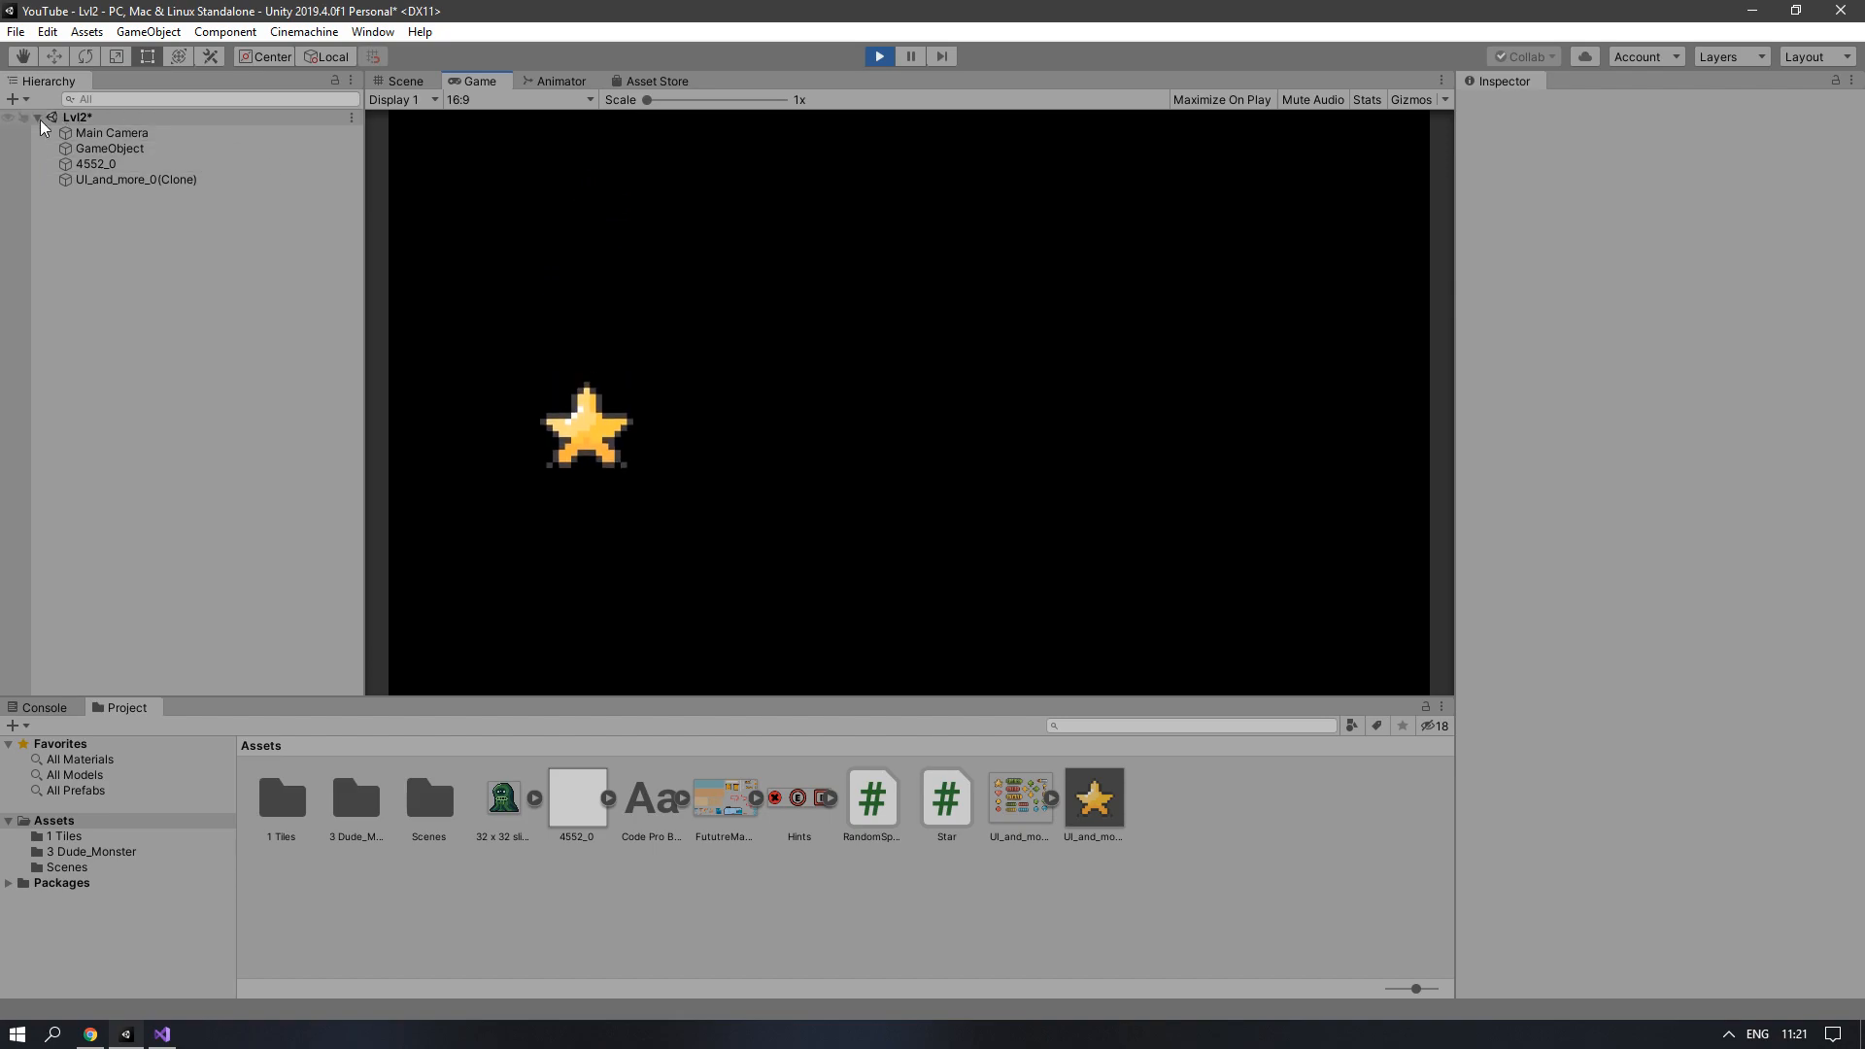
Step: While the game runs, try a Spawn Rate of 0.5 in the Random Spawn script of the GameObject spawner
{"action": "left_click", "coordinate": [134, 149]}
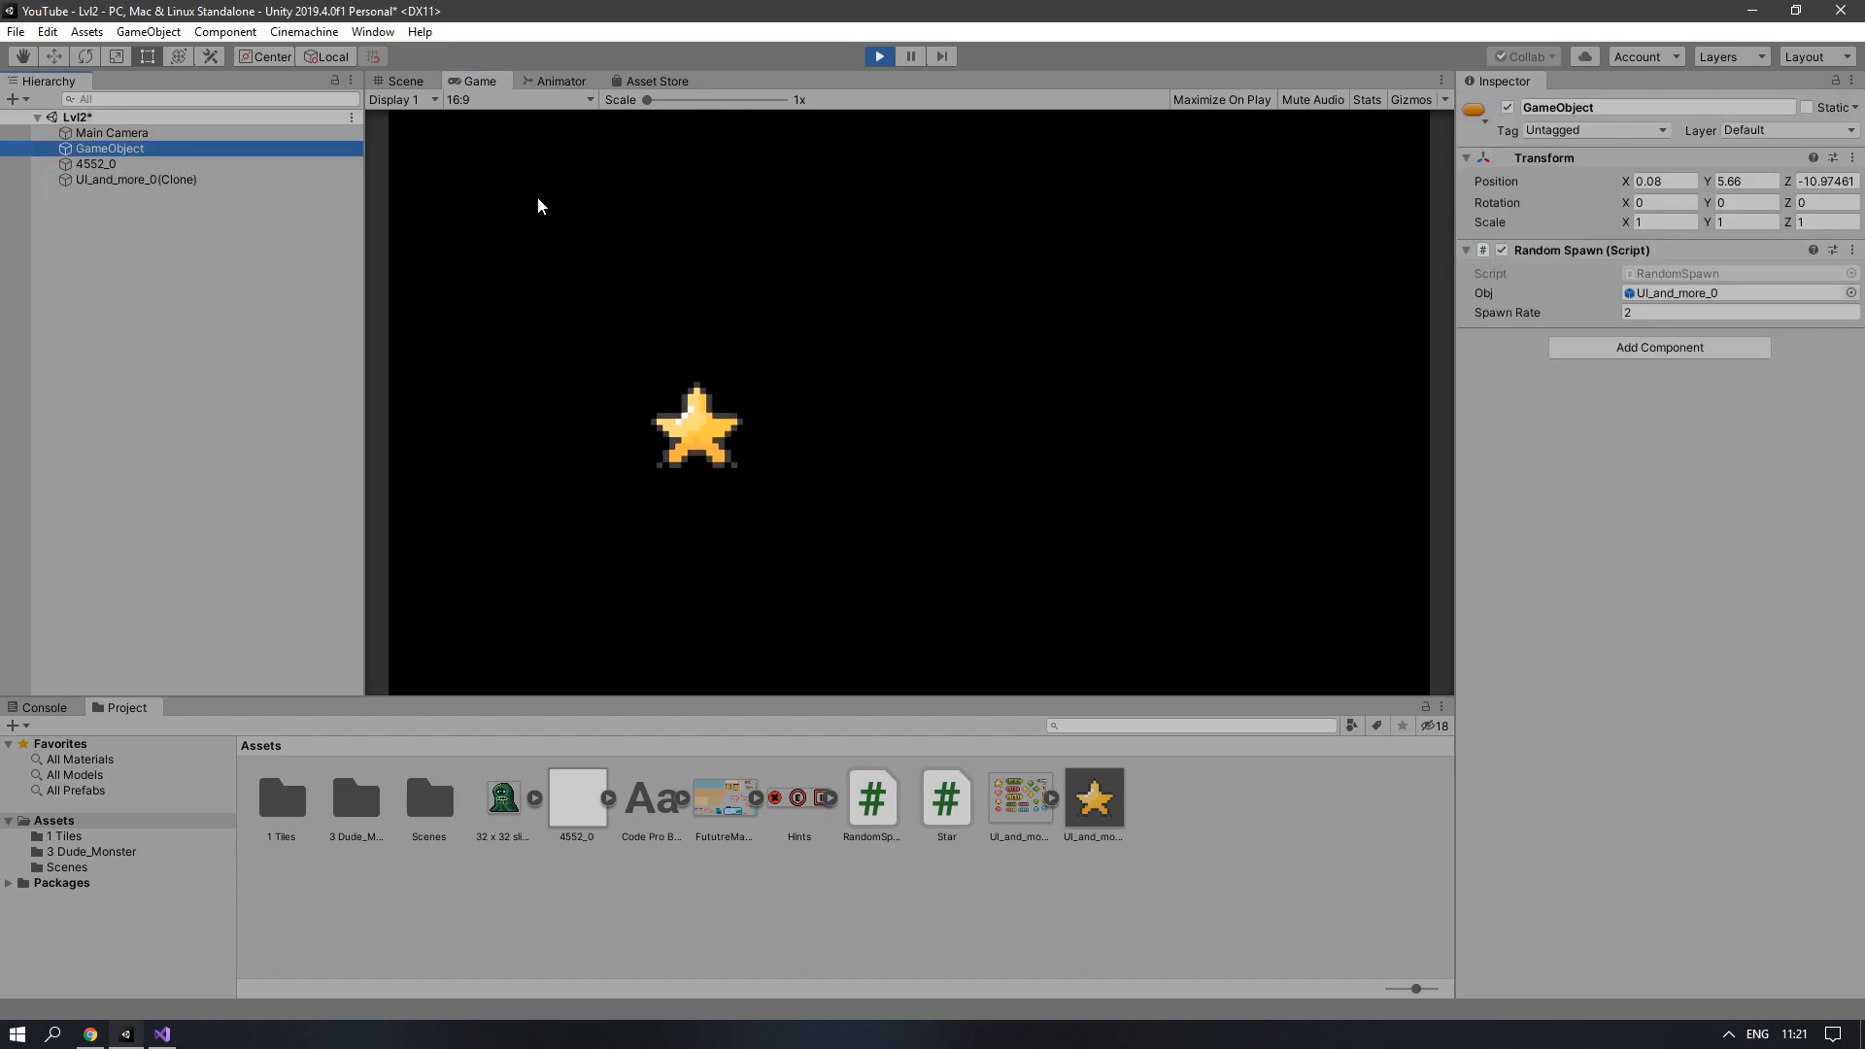
{"action": "left_click", "coordinate": [1658, 312]}
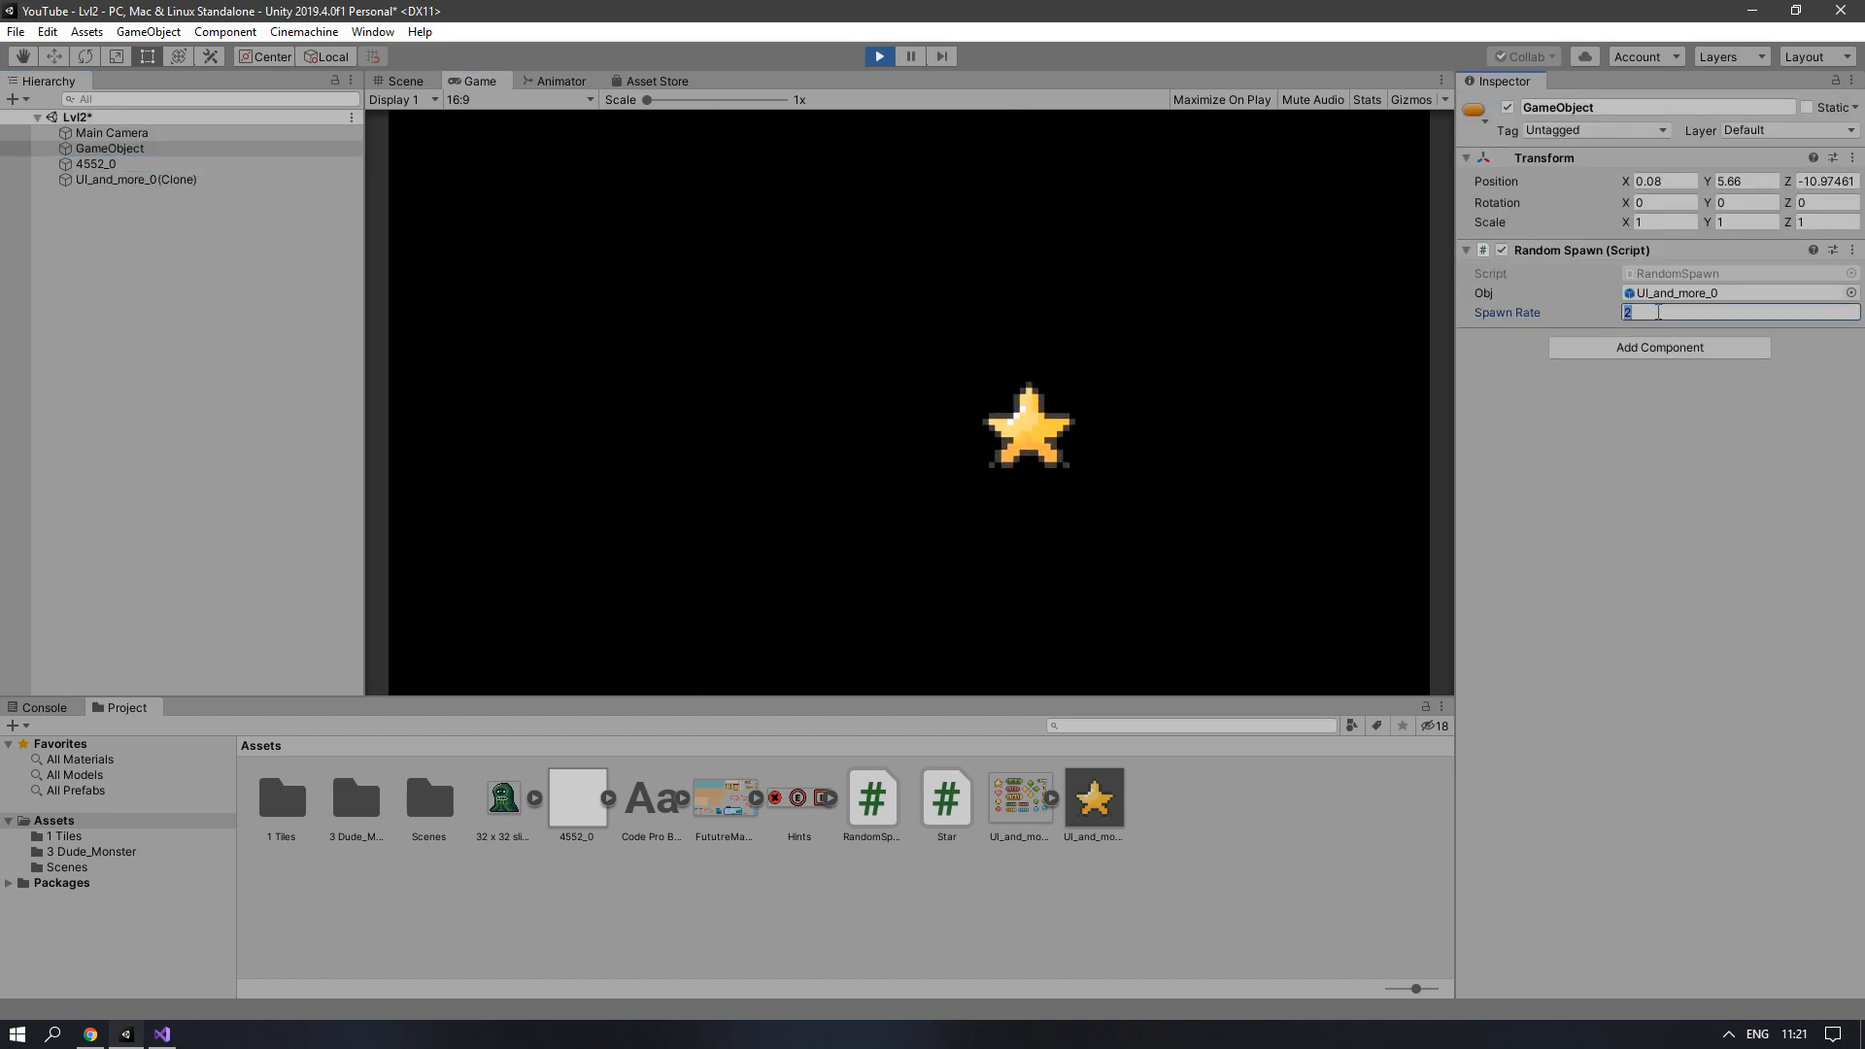
{"action": "type", "text": "0.5"}
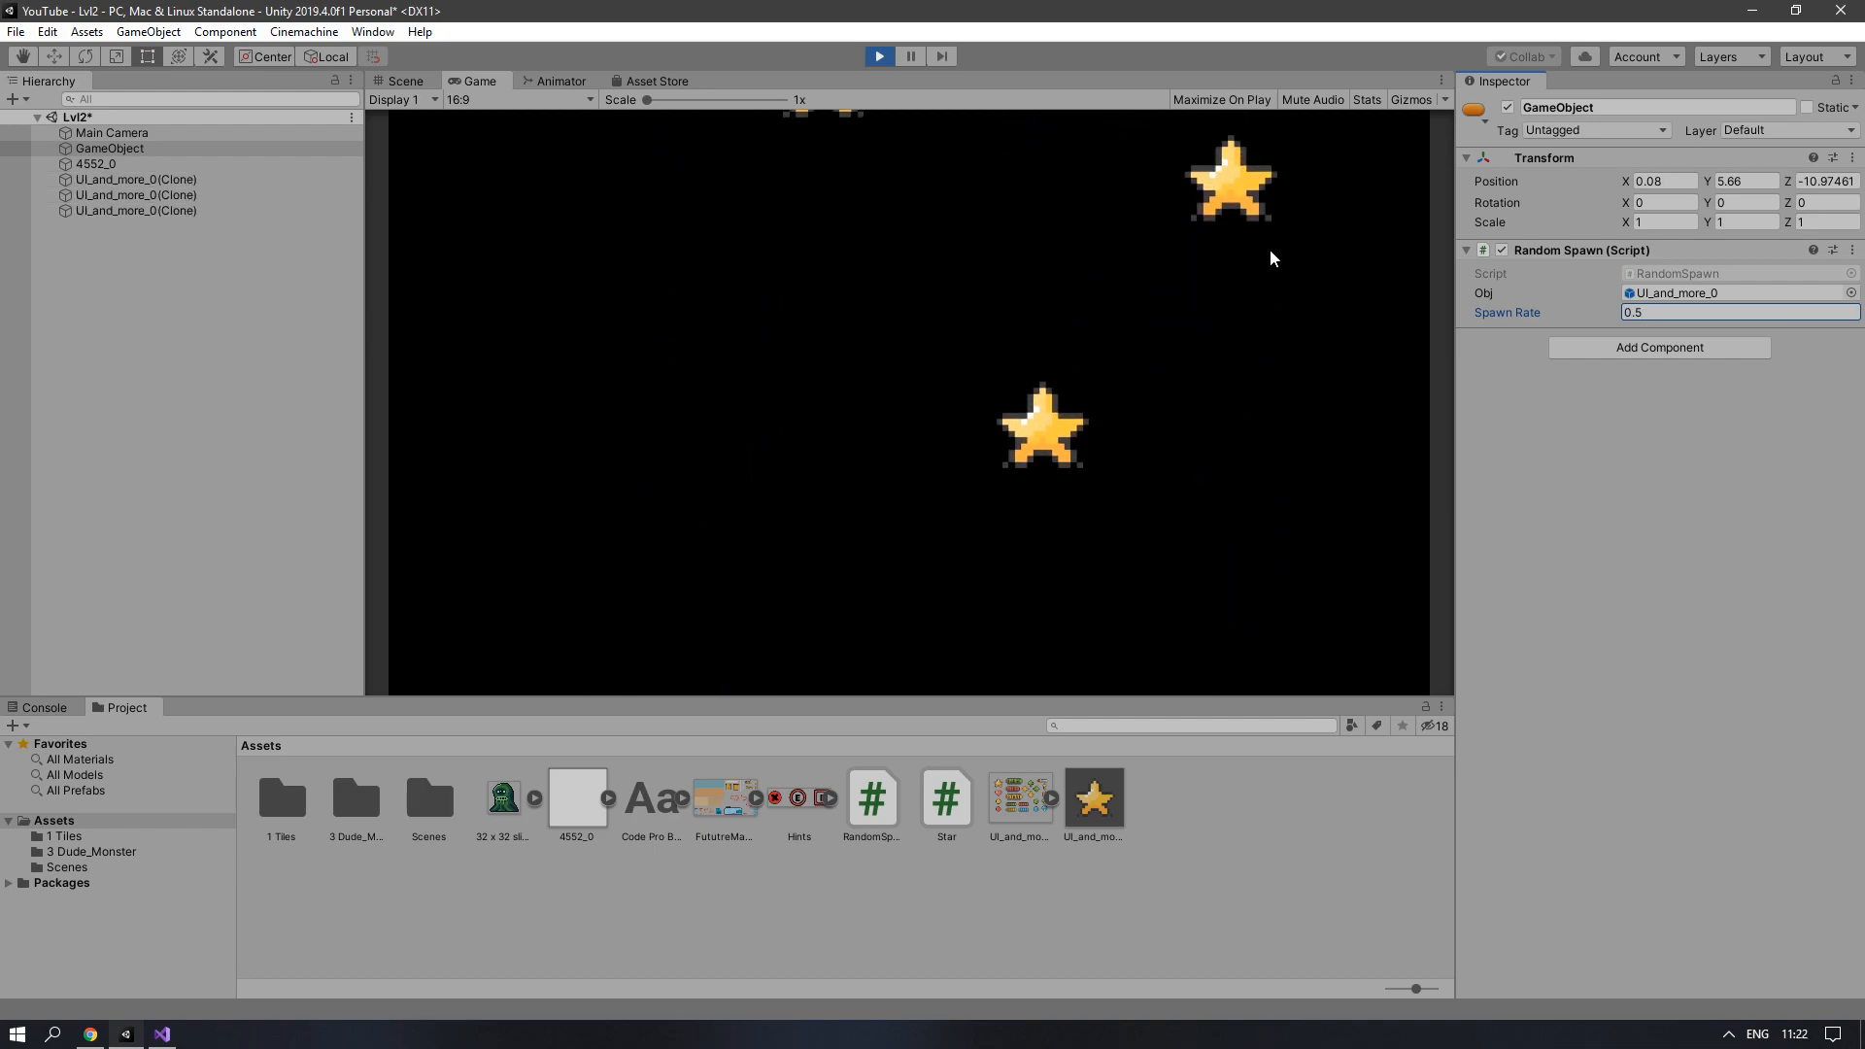
Step: Set the spawner's Spawn Rate to 1 in the running game
{"action": "left_click", "coordinate": [1666, 312]}
{"action": "key", "text": "BackSpace"}
{"action": "key", "text": "BackSpace"}
{"action": "key", "text": "BackSpace"}
{"action": "type", "text": "1"}
{"action": "left_click", "coordinate": [1649, 416]}
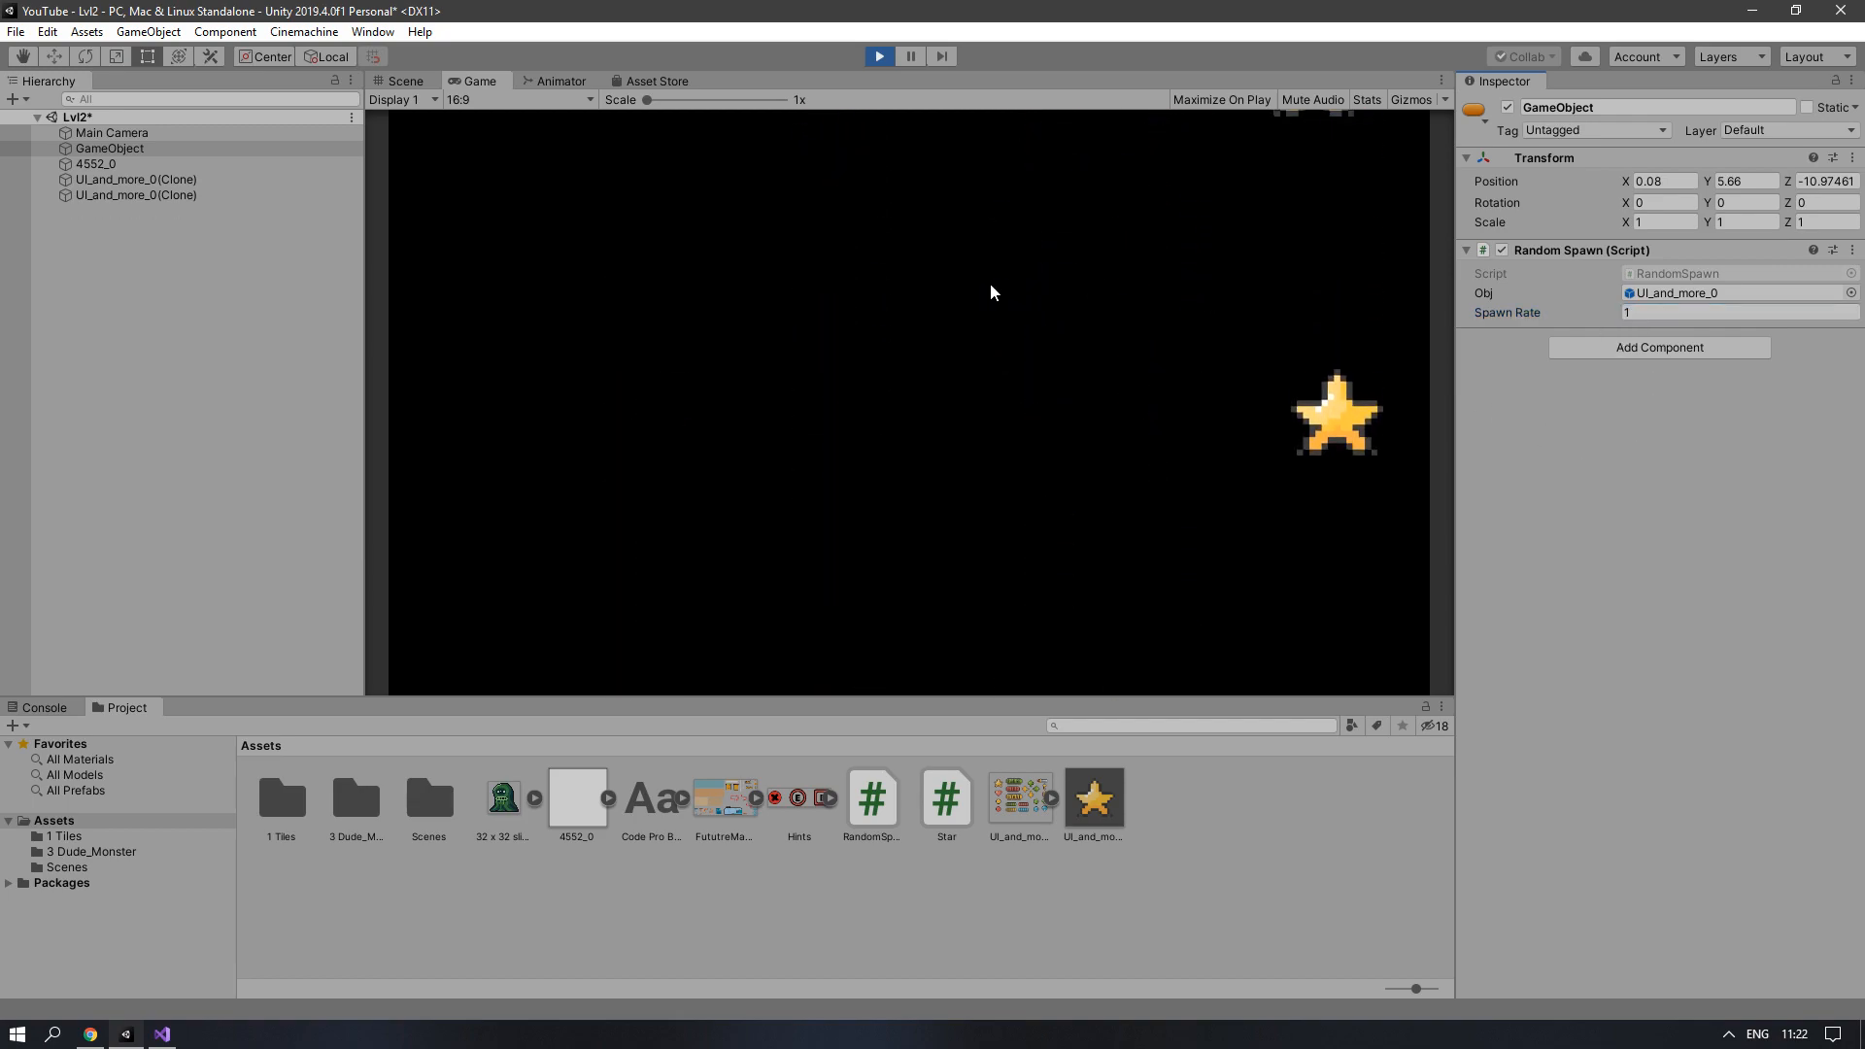